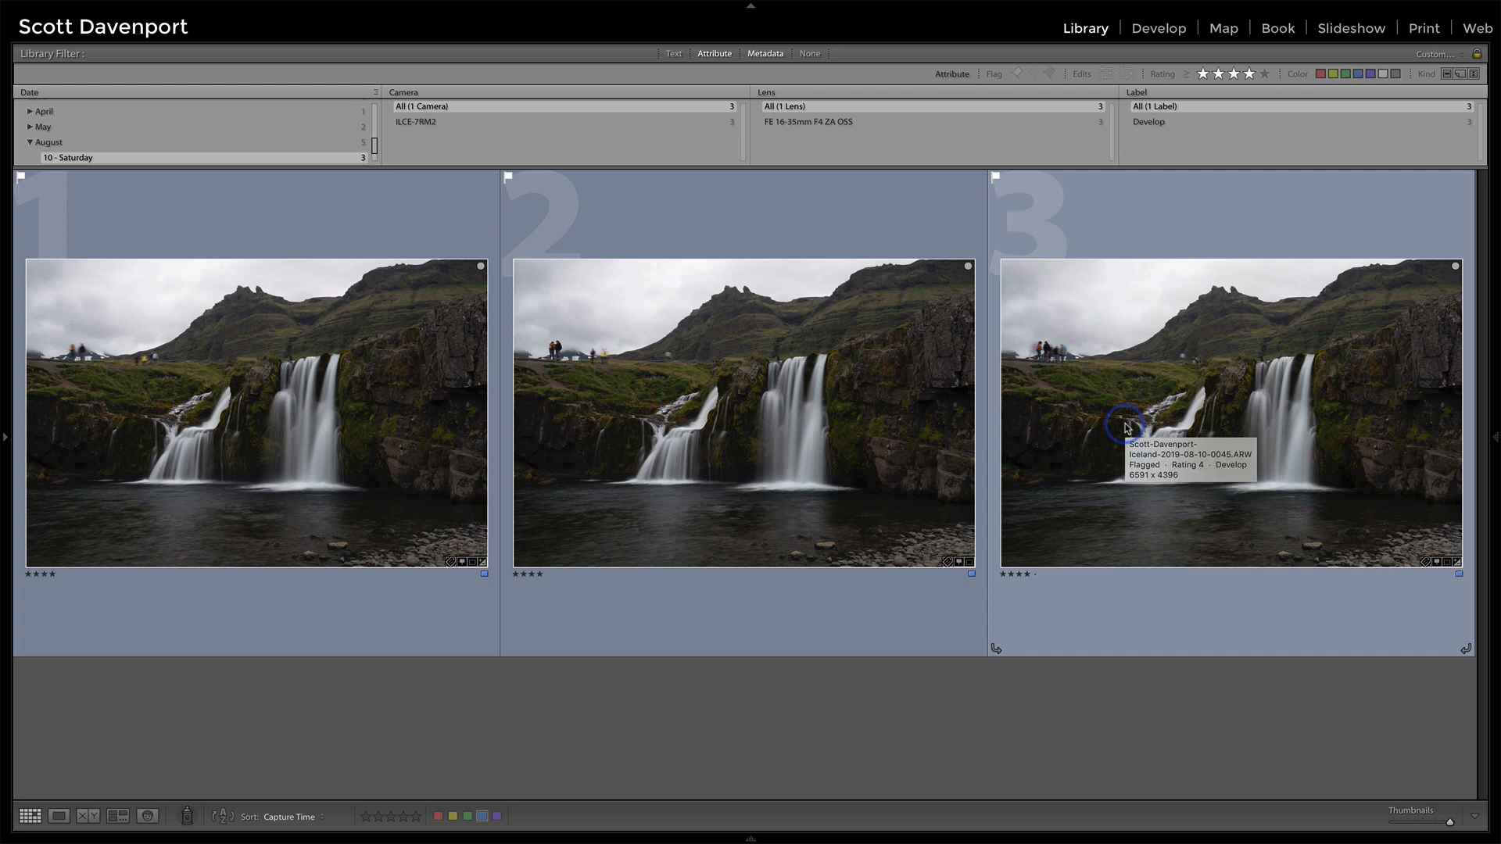
# - Examine the people on the hillside path at 1:1 zoom across the three waterfall photos and return to the grid
pyautogui.click(202, 409)
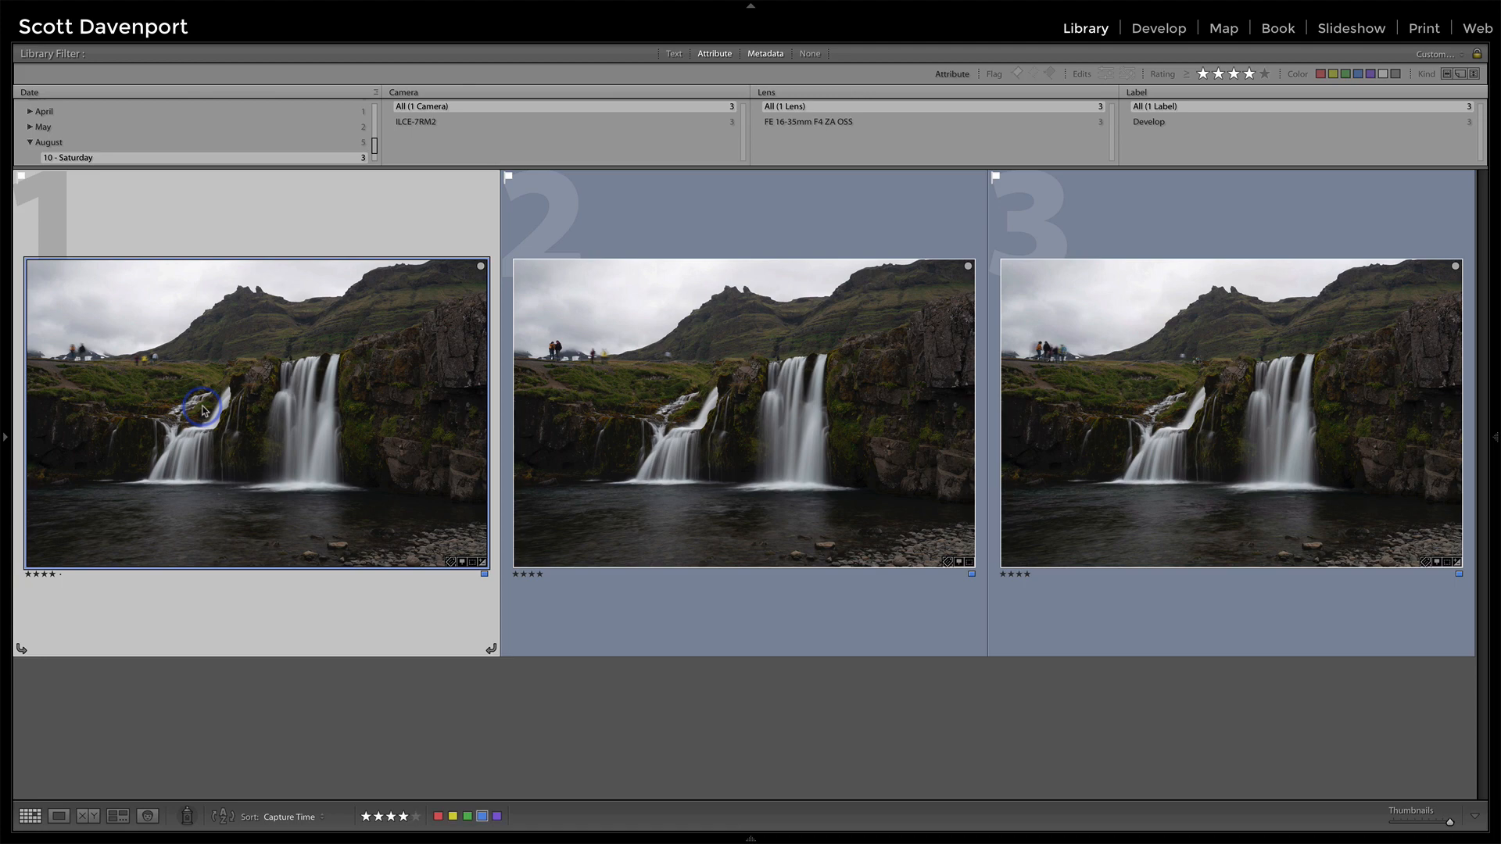
pyautogui.doubleClick(202, 409)
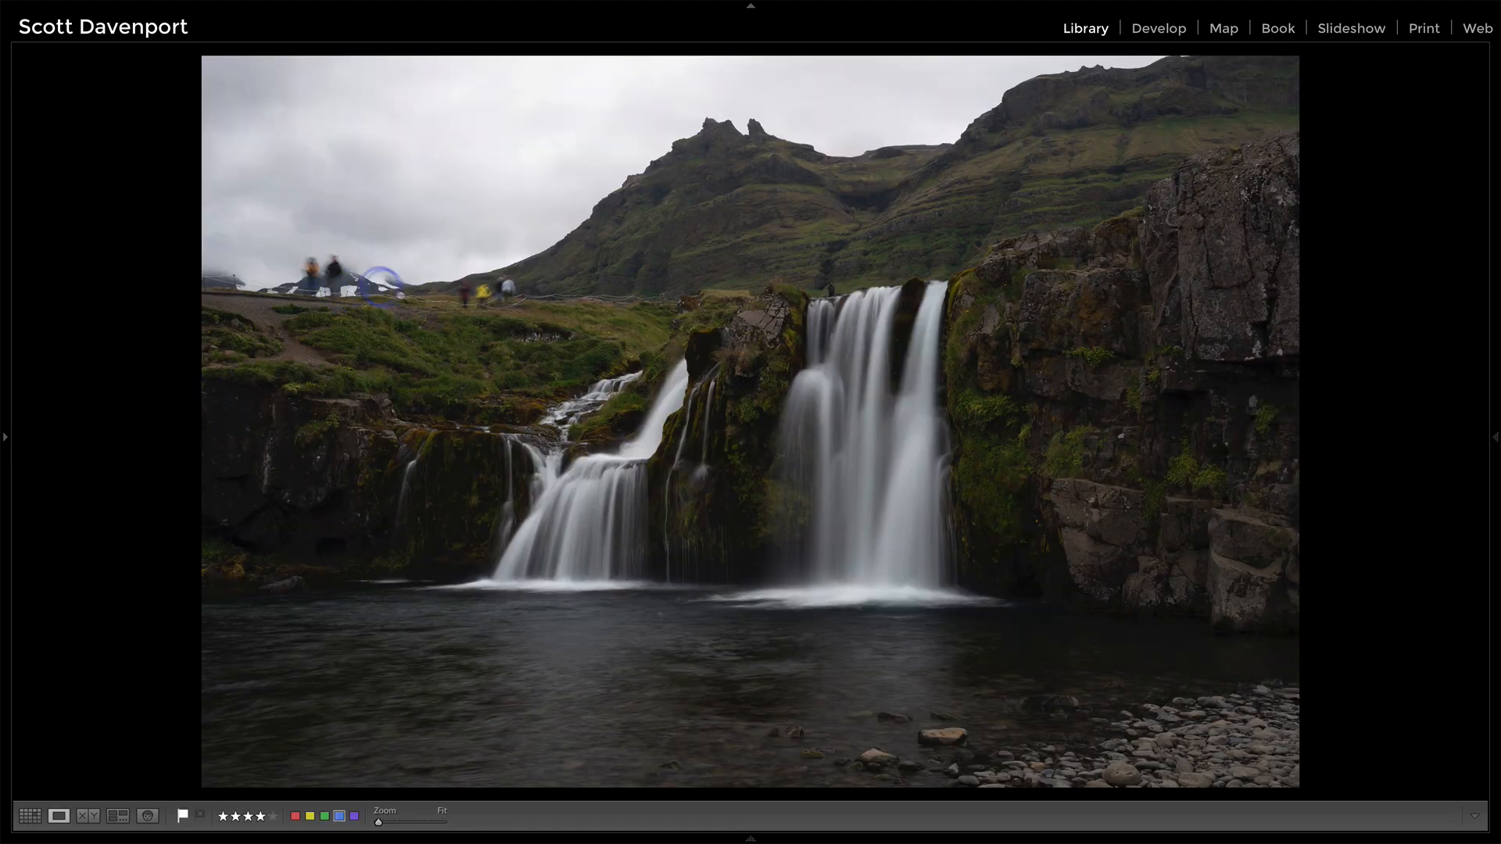
pyautogui.click(365, 287)
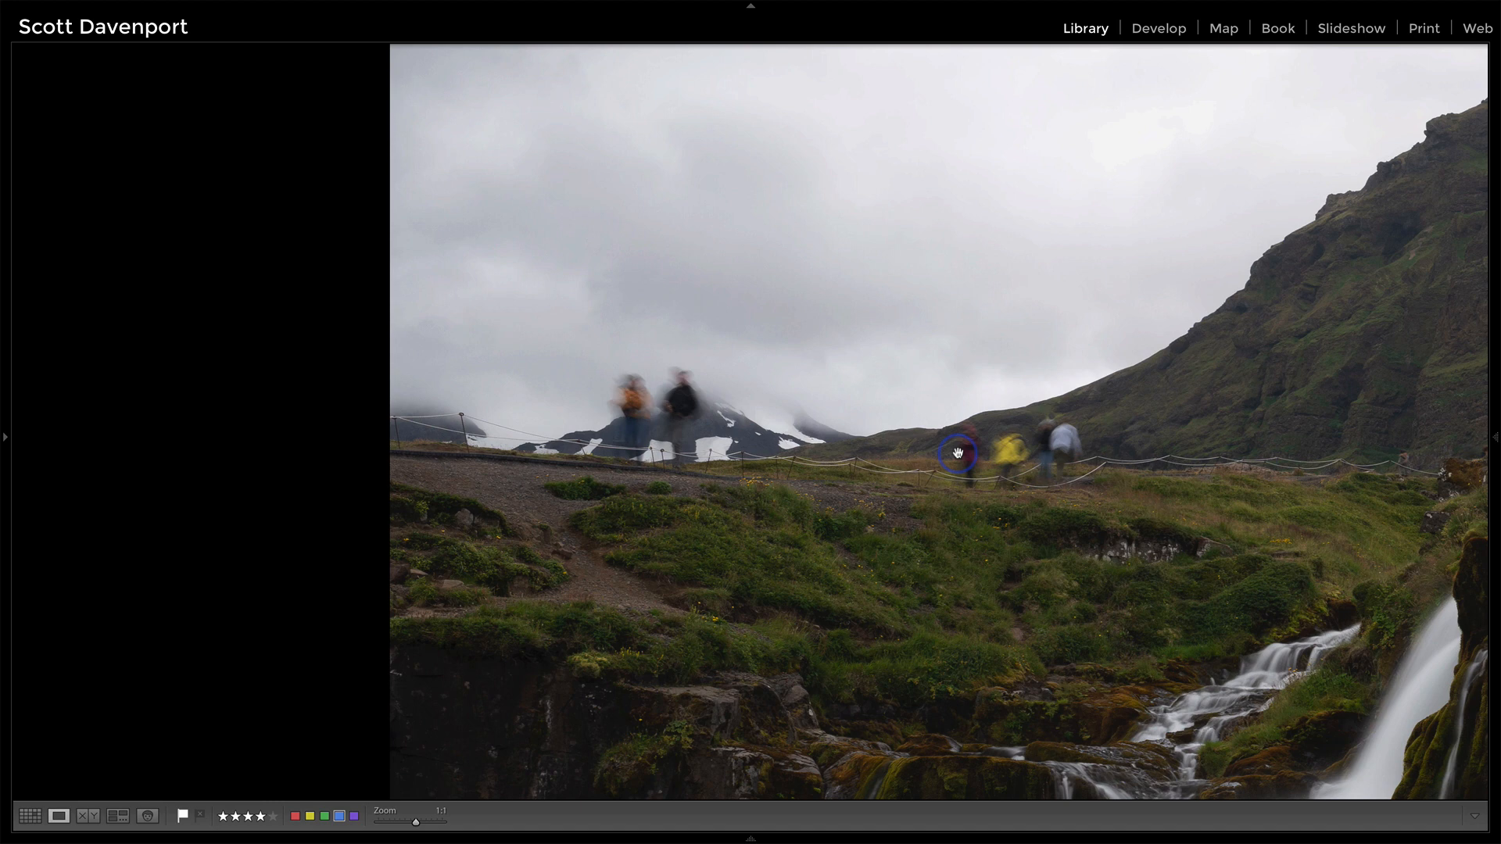
pyautogui.press('Right')
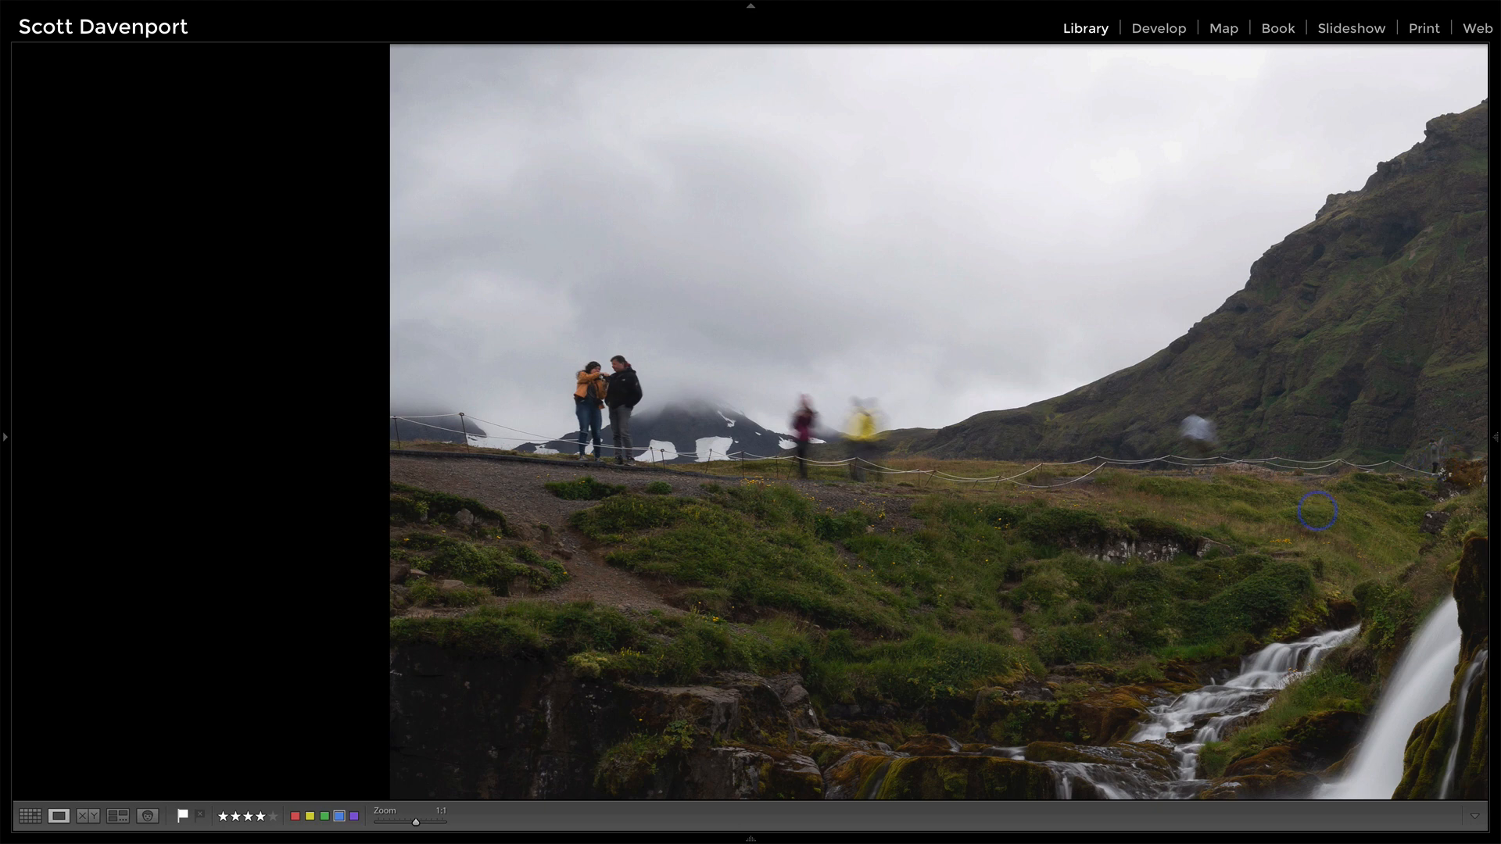
pyautogui.press('Right')
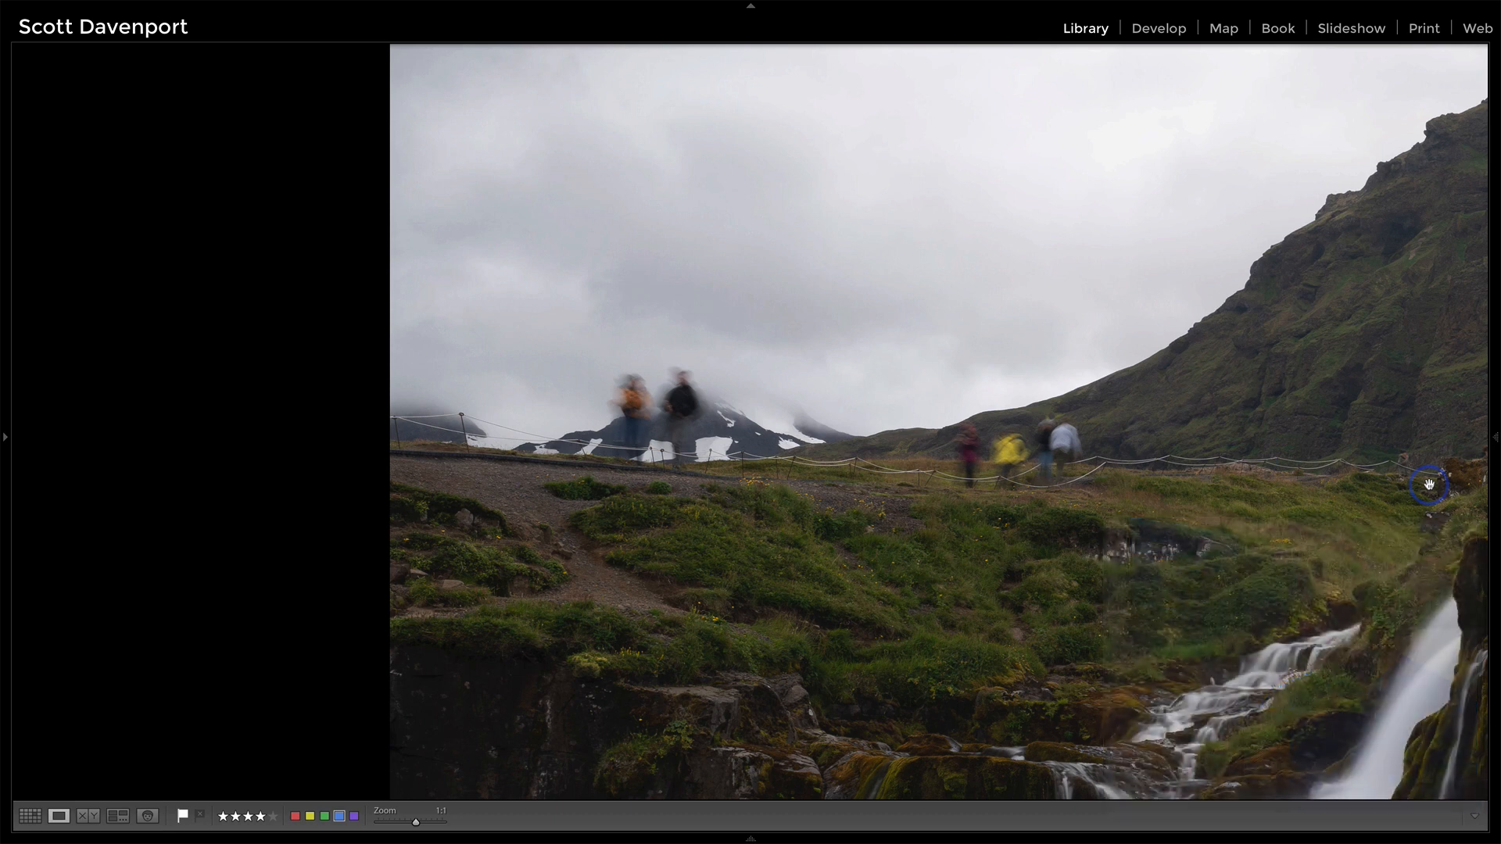
pyautogui.press('n')
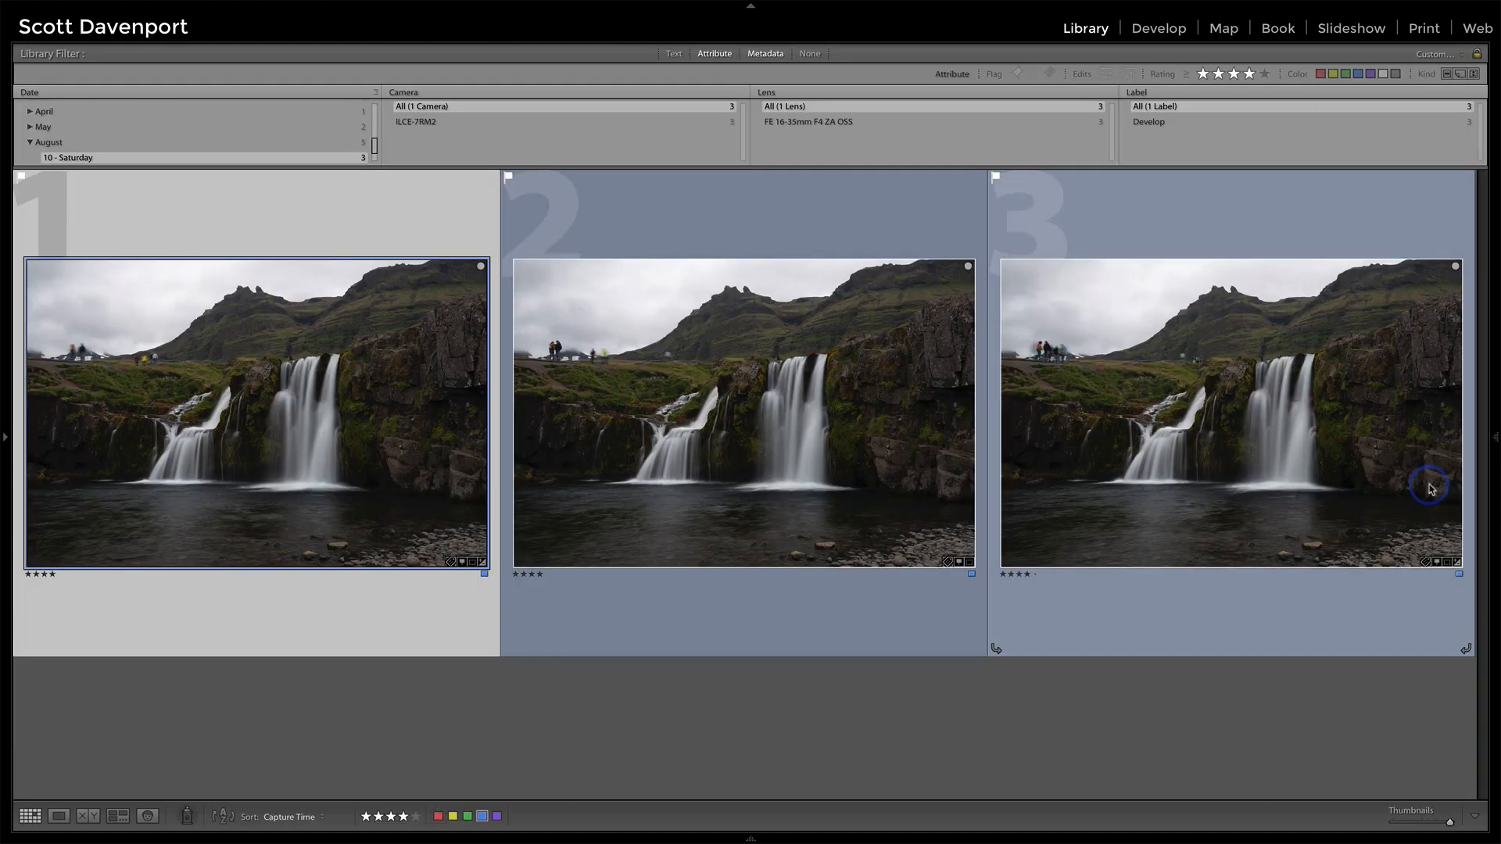
pyautogui.press('Right')
pyautogui.press('Right')
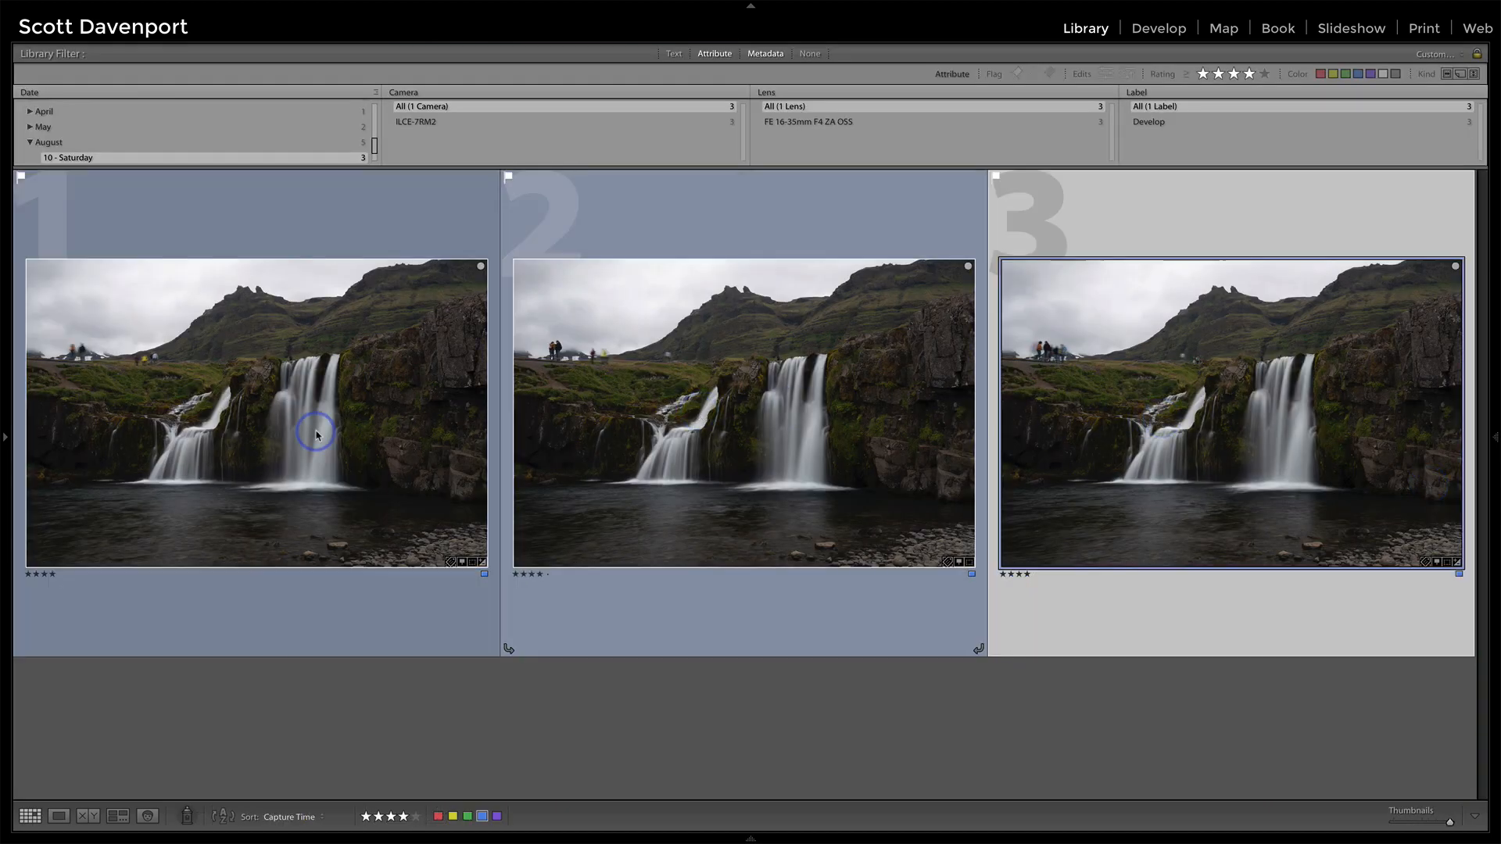
# - Open the first waterfall photo for developing and set its profile to Adobe Landscape
pyautogui.click(316, 435)
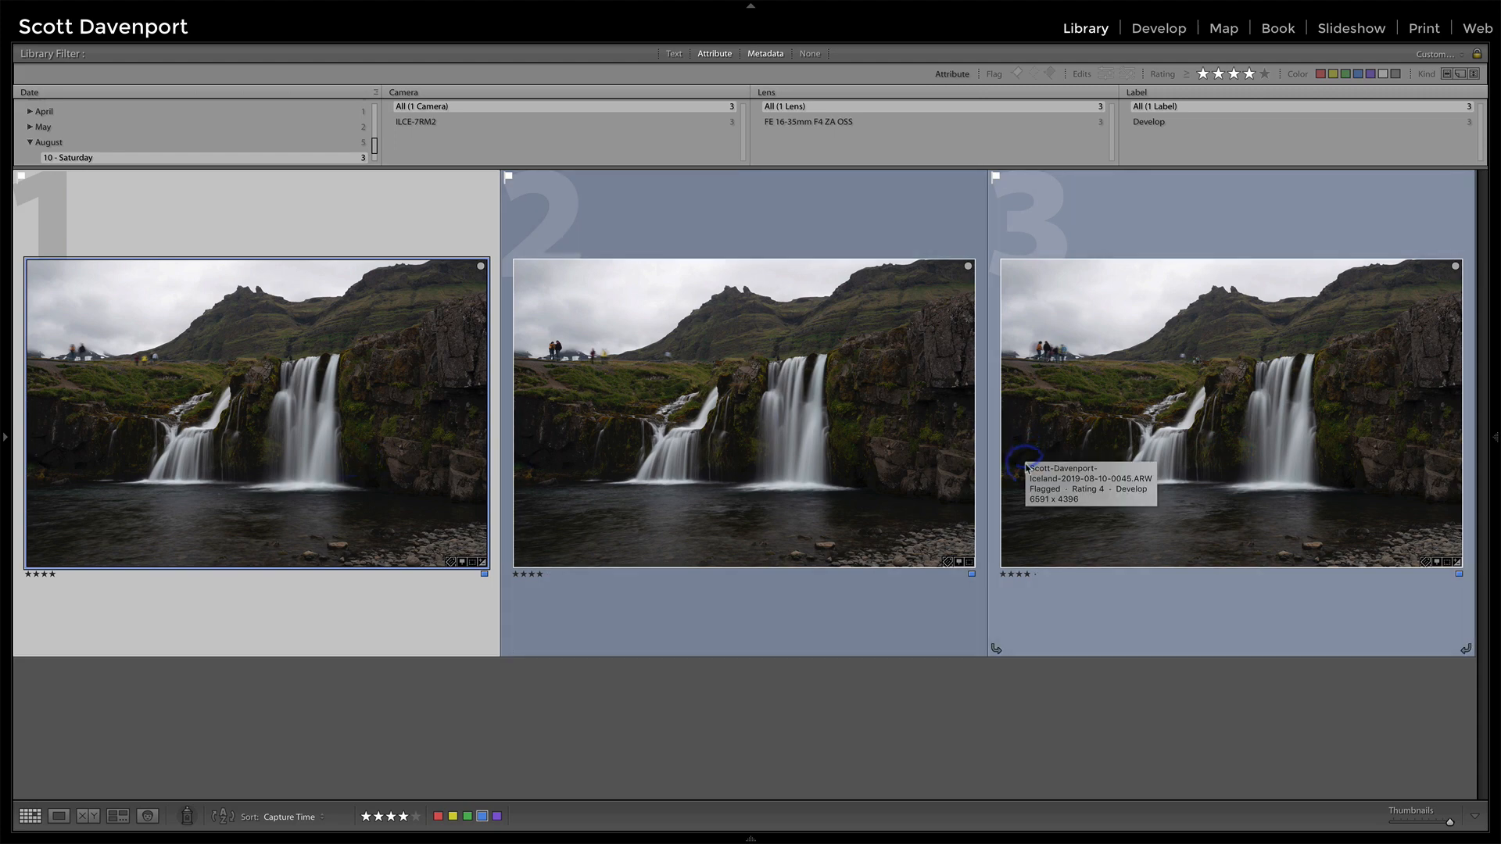
pyautogui.press('d')
pyautogui.click(6, 439)
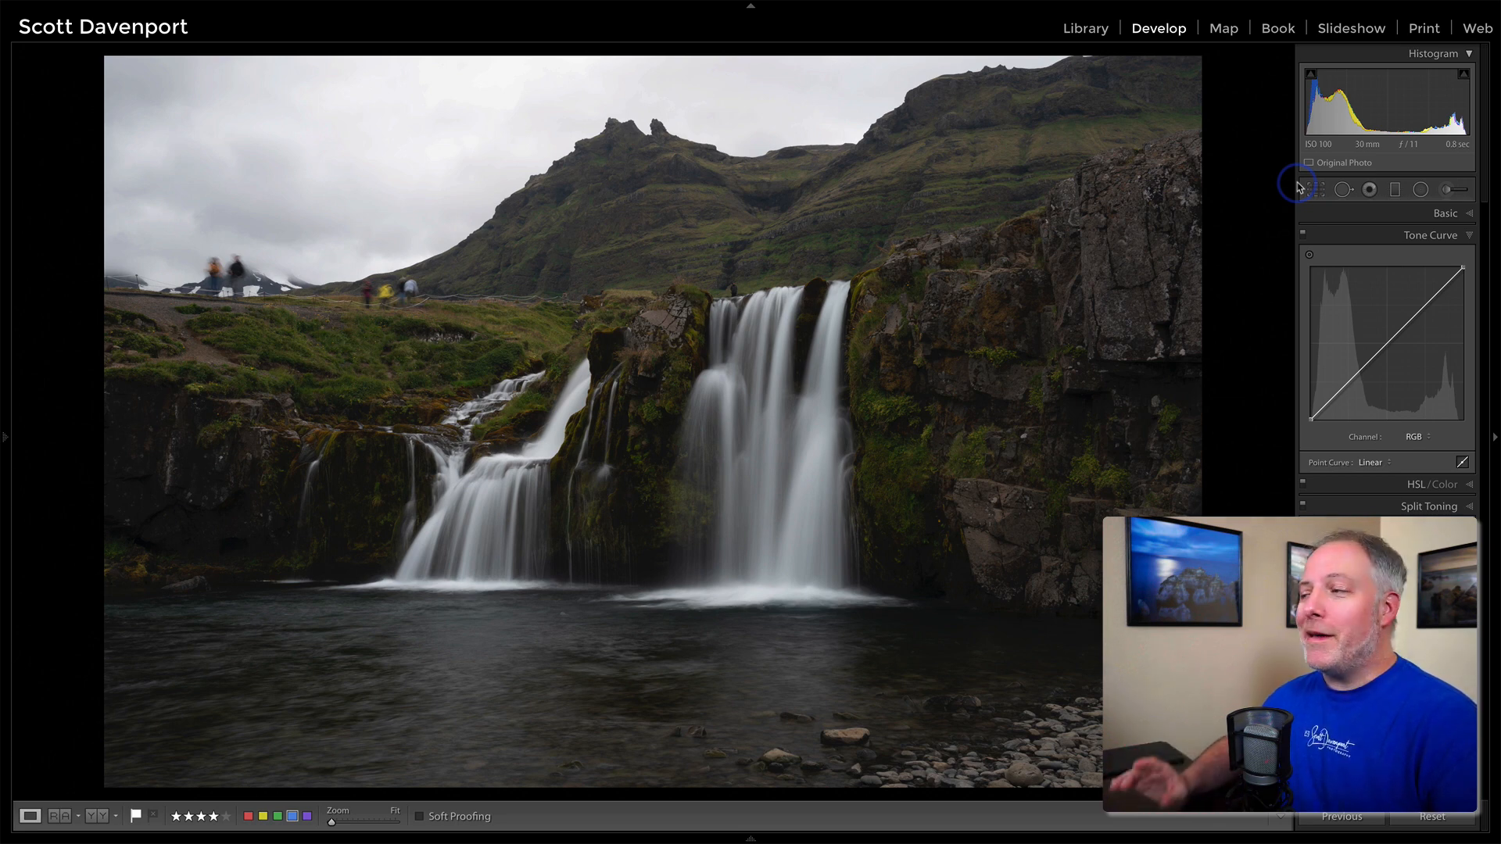
pyautogui.click(1436, 210)
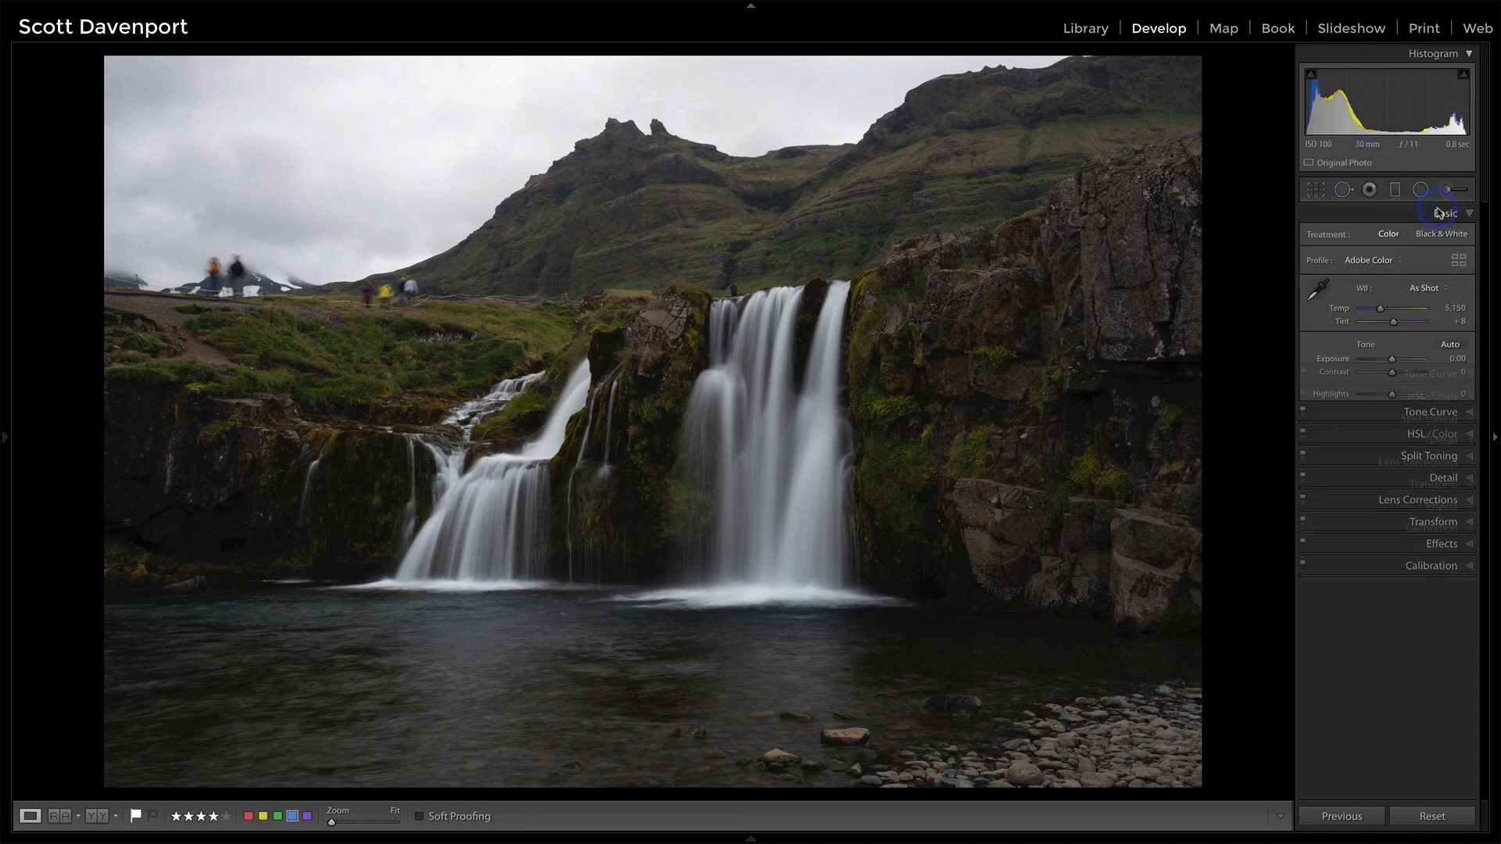
pyautogui.click(1352, 262)
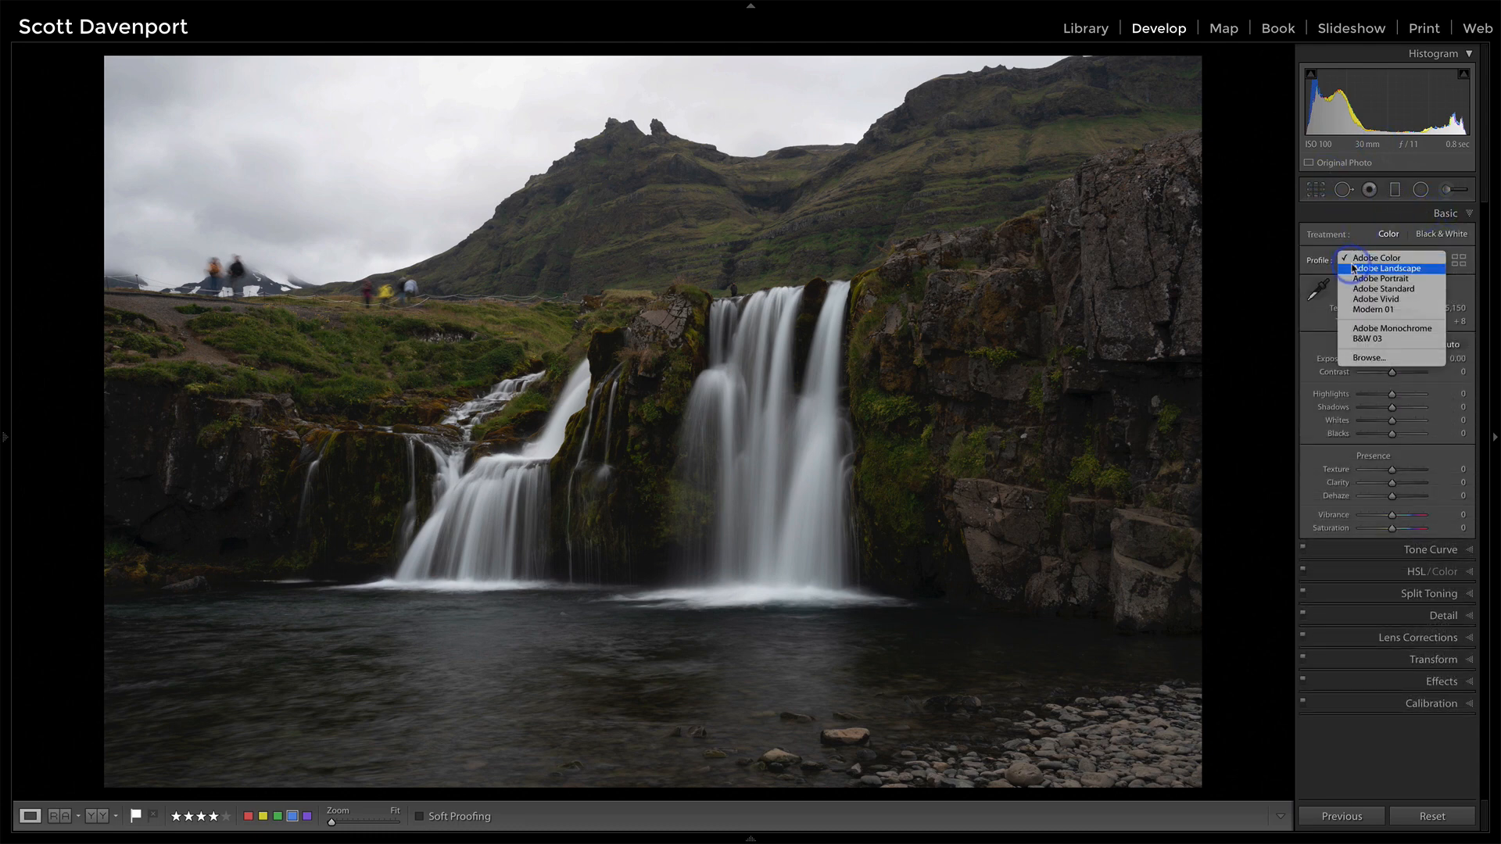
pyautogui.click(1353, 268)
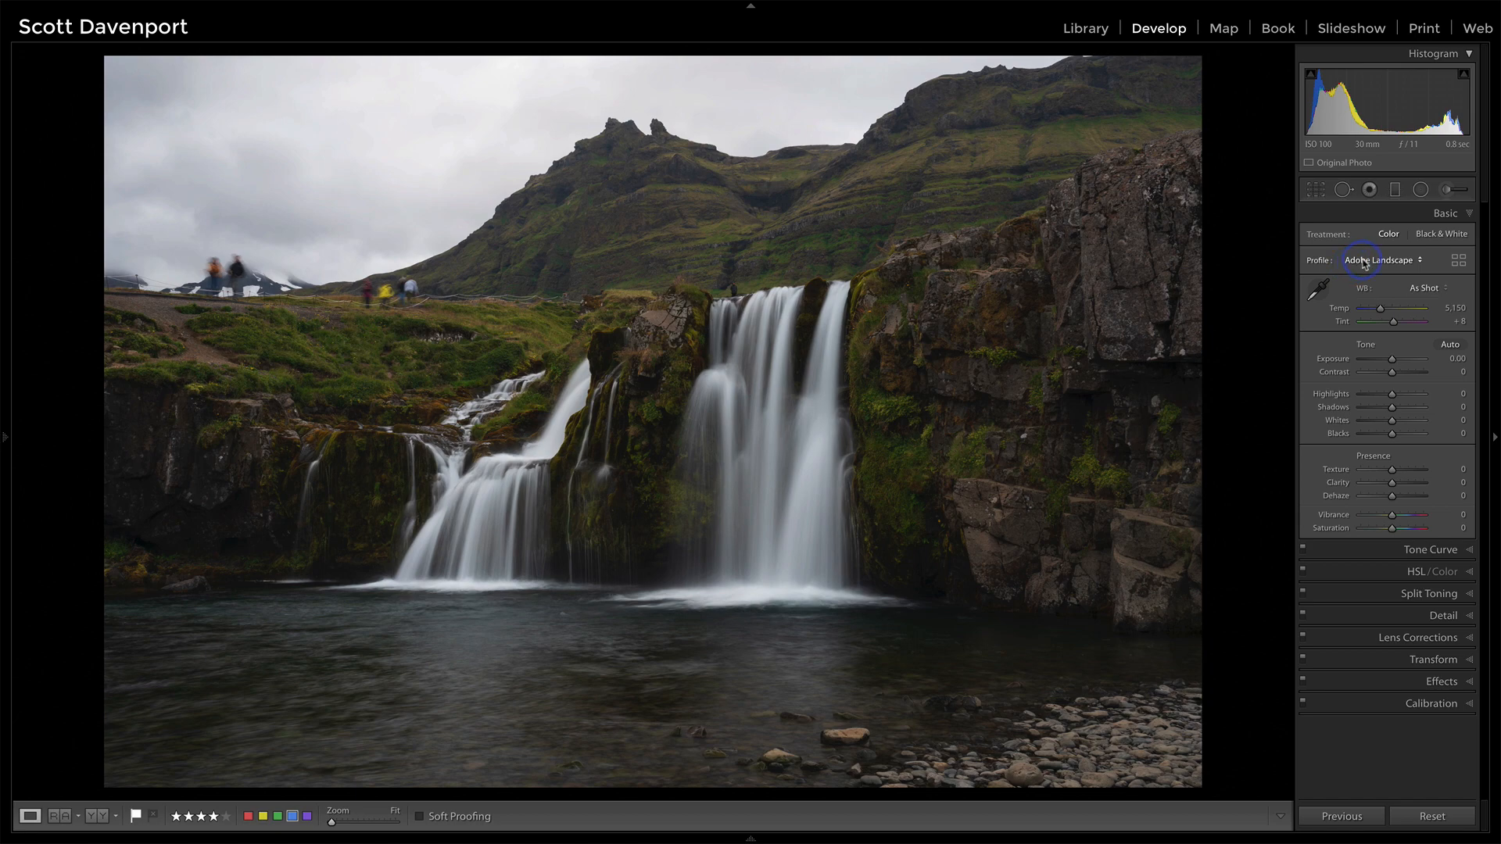
# - Try the Adobe Vivid profile on the first photo and switch back to Adobe Landscape
pyautogui.click(1364, 262)
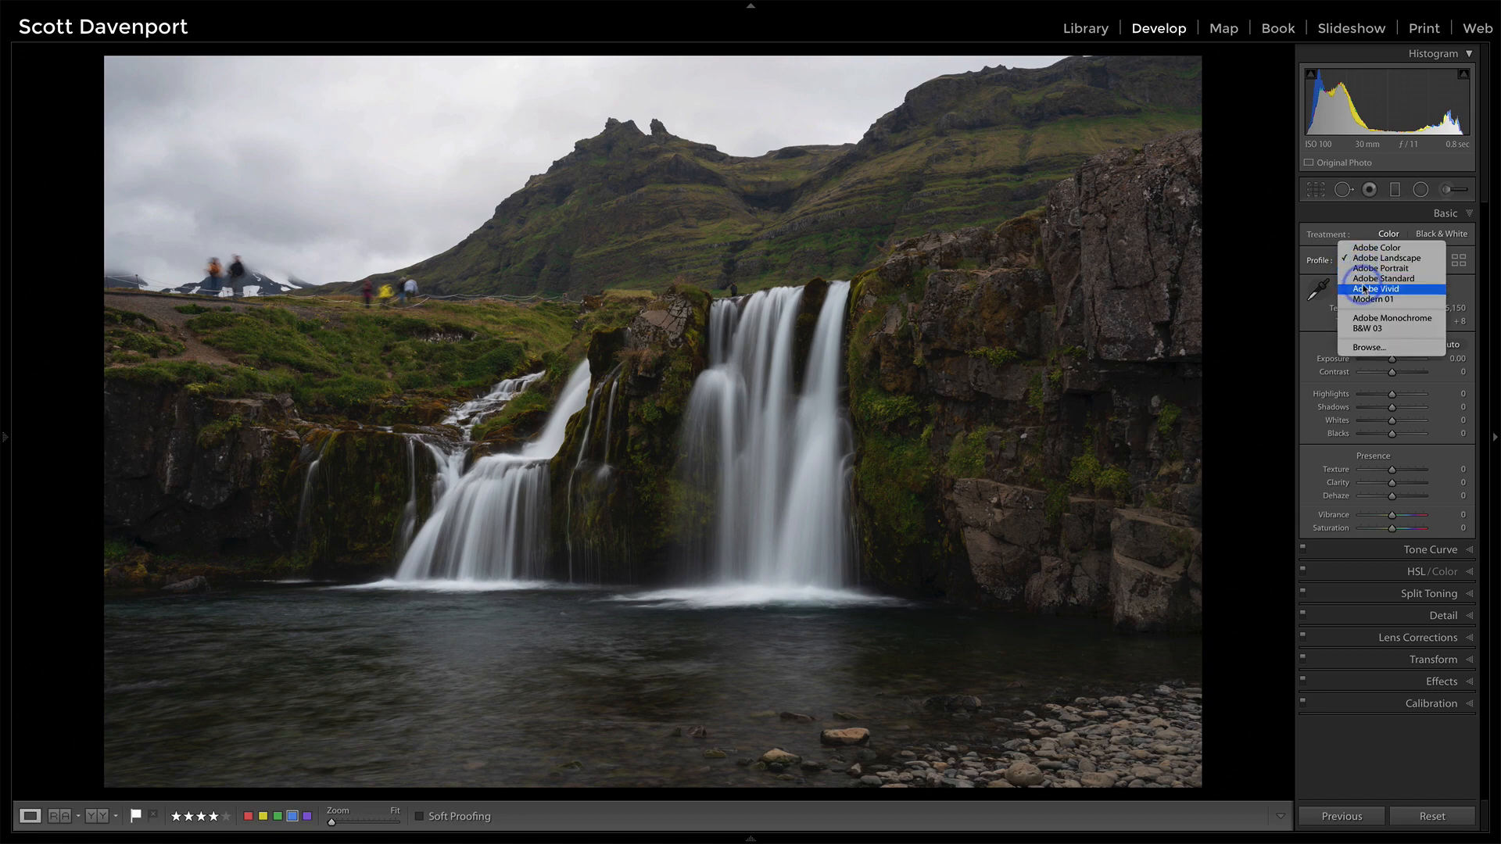
pyautogui.click(1363, 289)
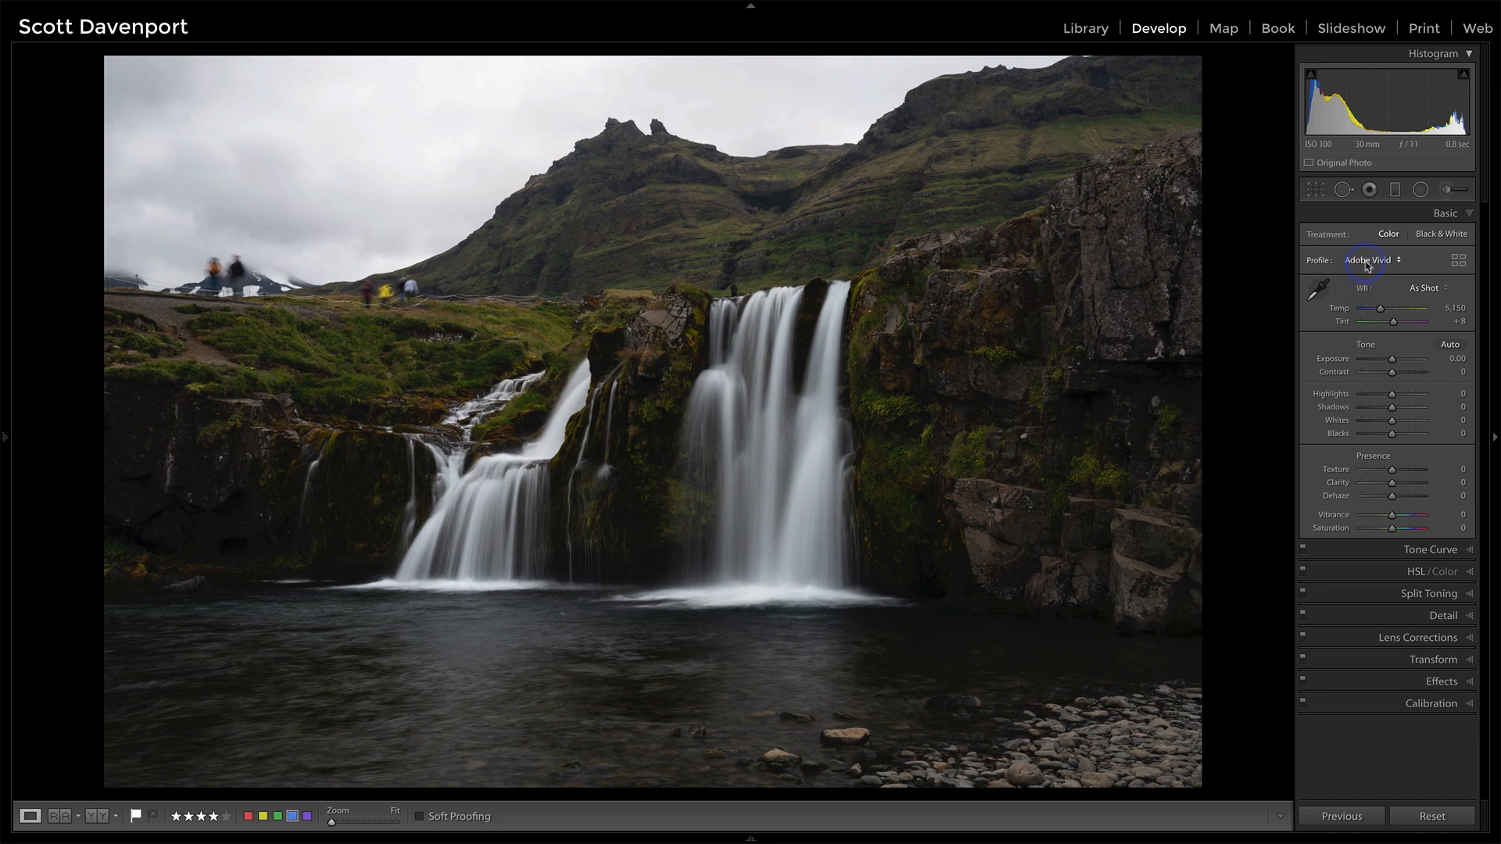
pyautogui.click(1367, 263)
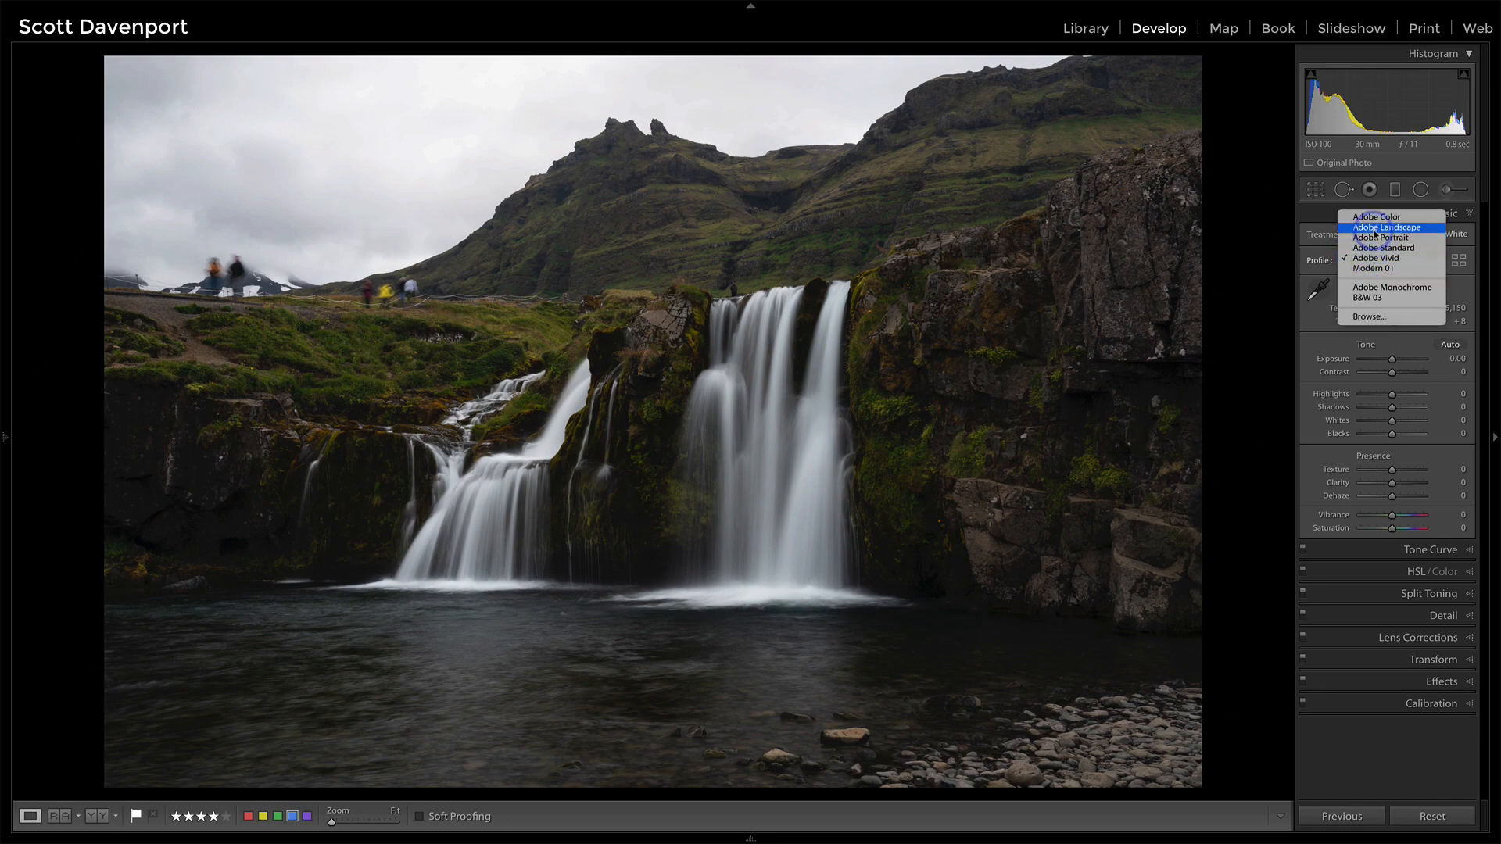
pyautogui.click(1374, 229)
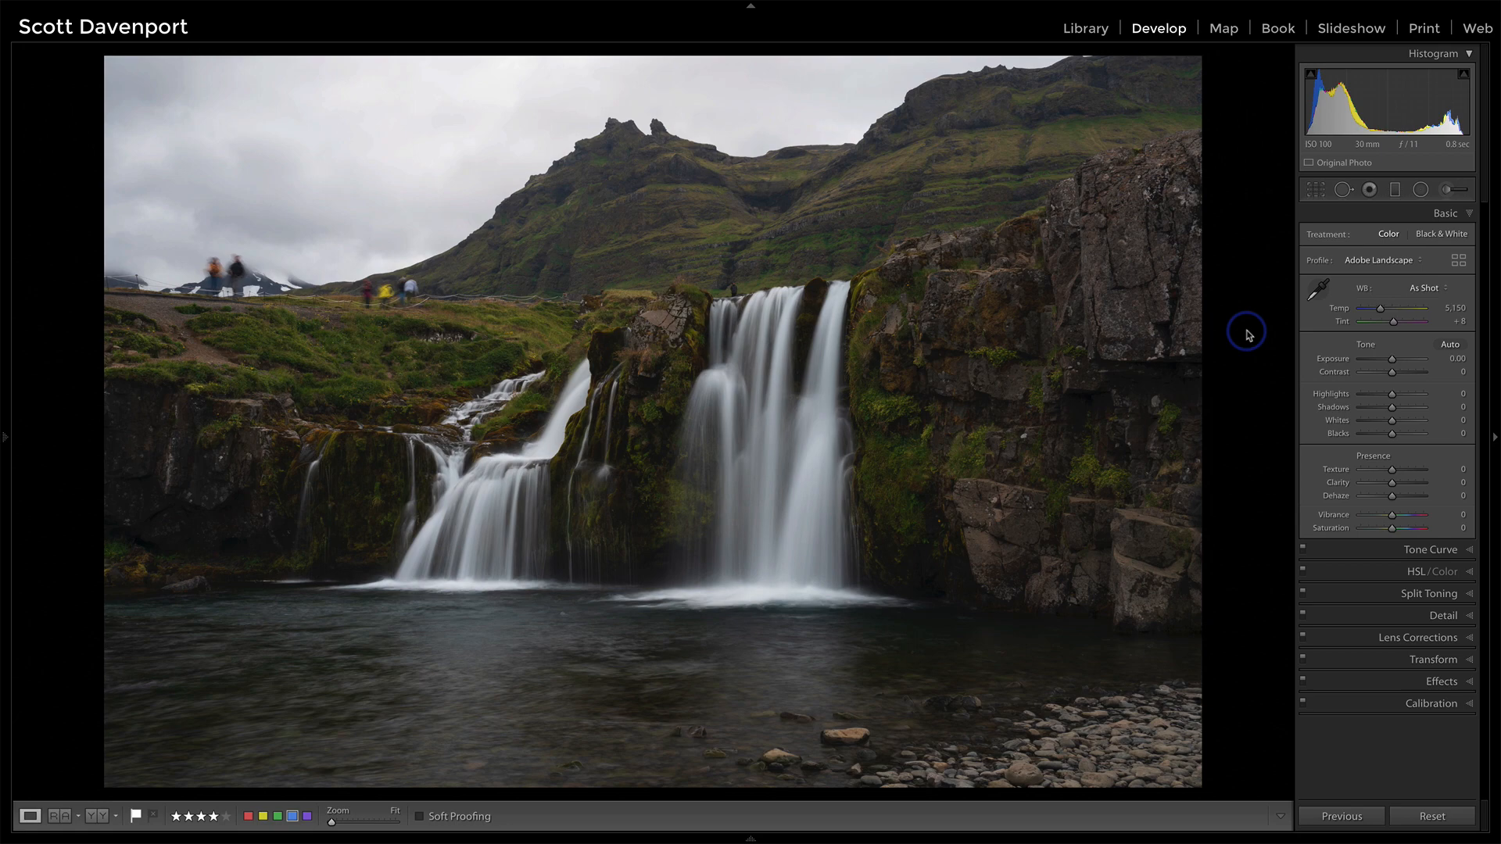
# - Apply the previous photo's develop settings to the second and third waterfall photos
pyautogui.press('Right')
pyautogui.click(1337, 816)
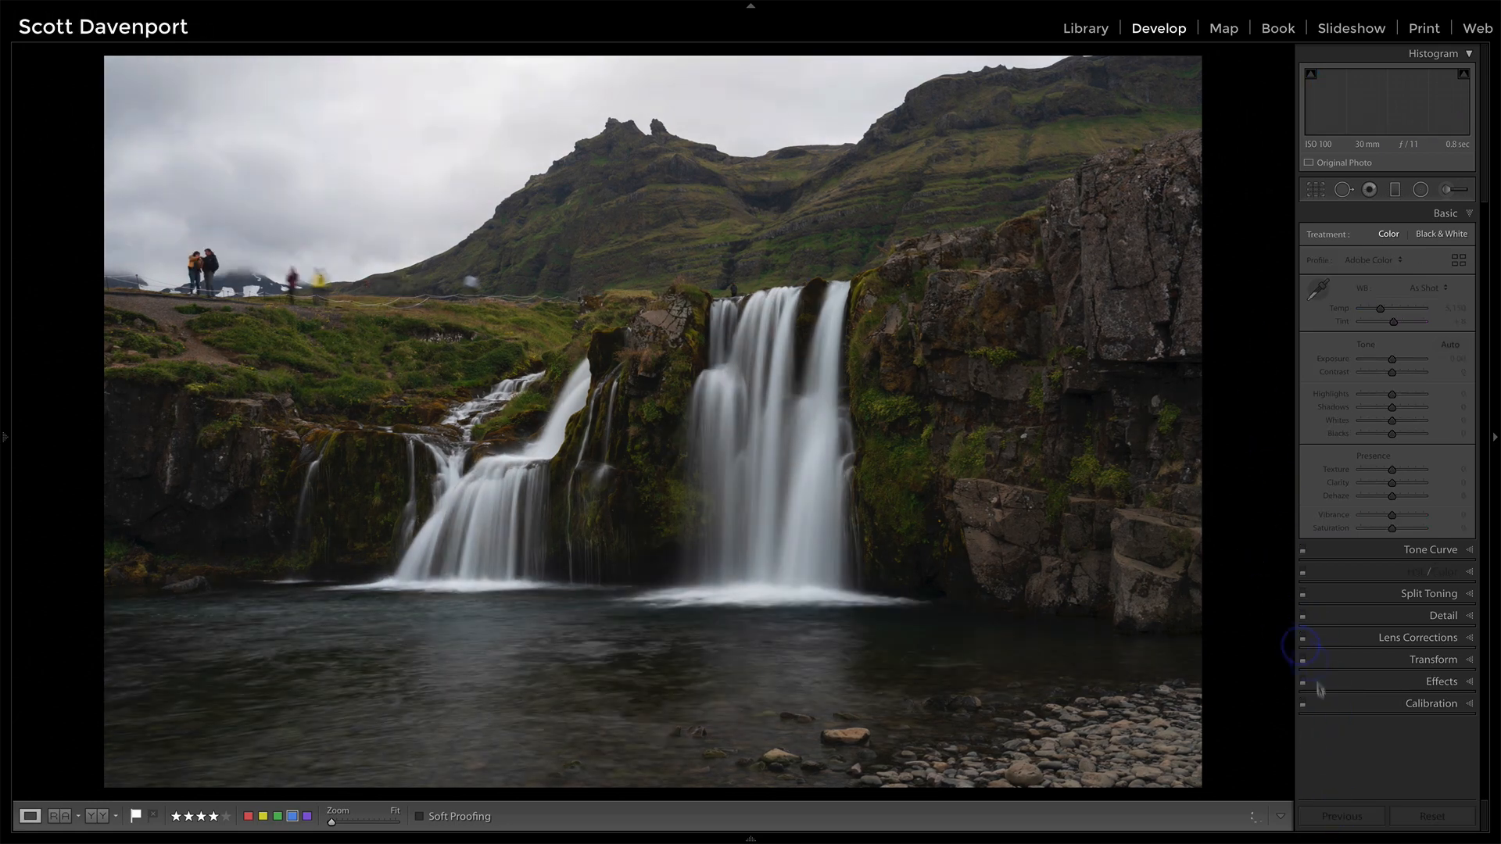
pyautogui.press('Right')
pyautogui.click(1337, 817)
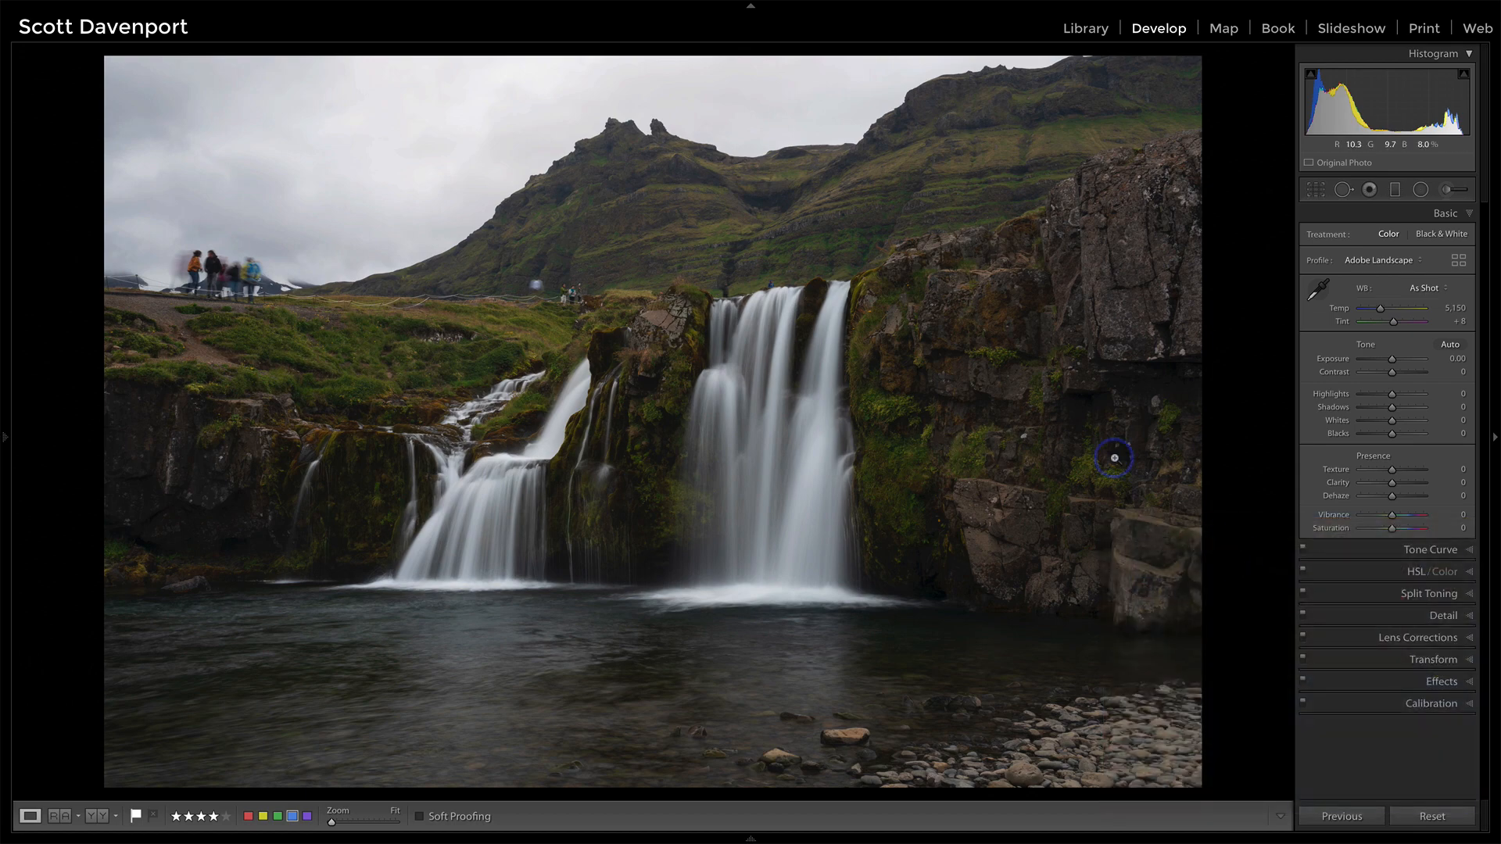
# - Send all three waterfall photos from the library grid to ON1 Photo RAW 2019 with Open as Layers
pyautogui.press('n')
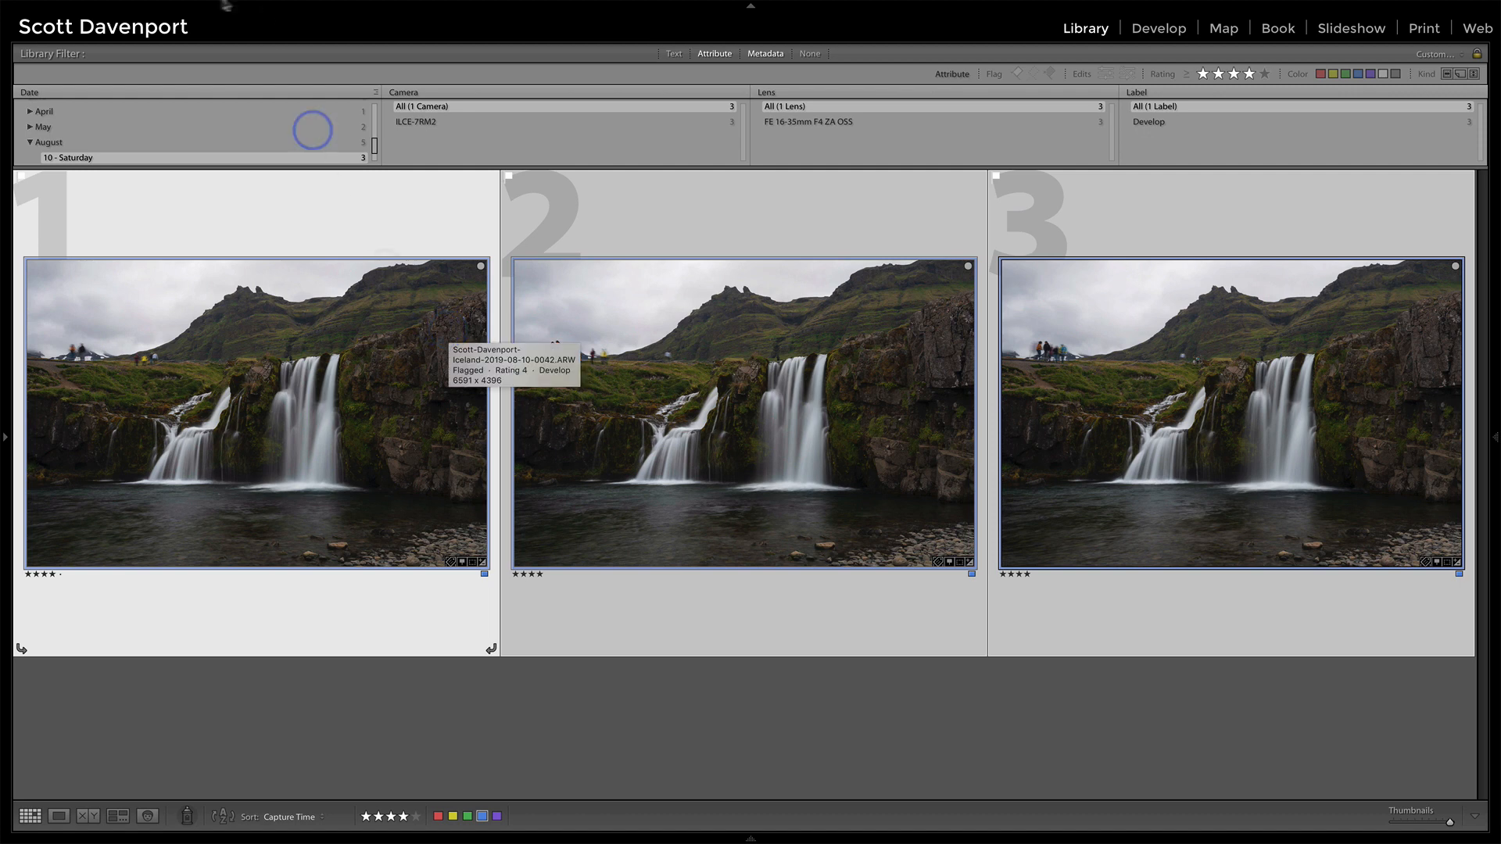
pyautogui.click(152, 7)
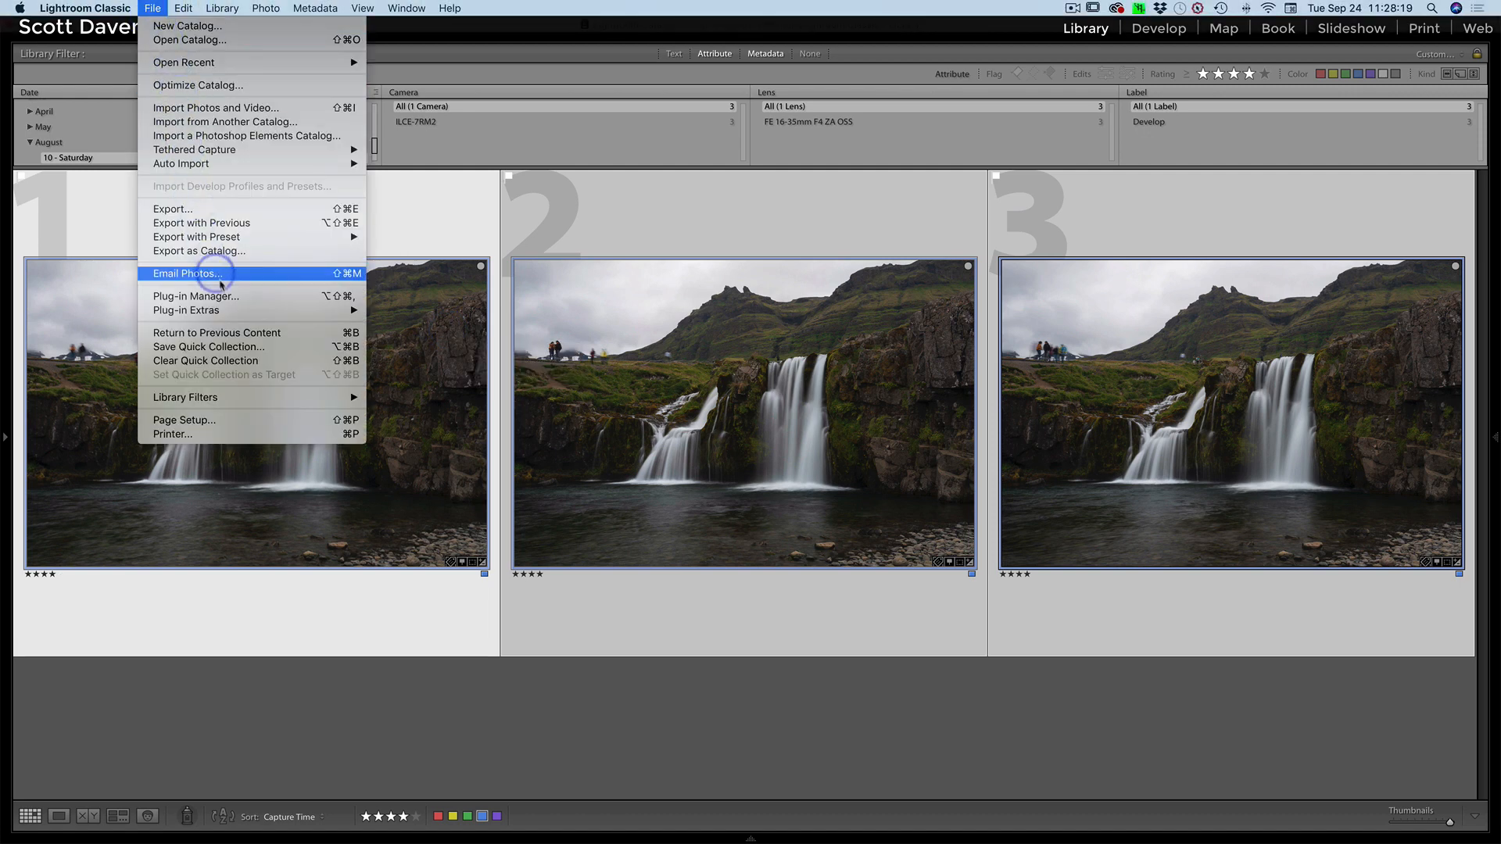
pyautogui.moveTo(231, 309)
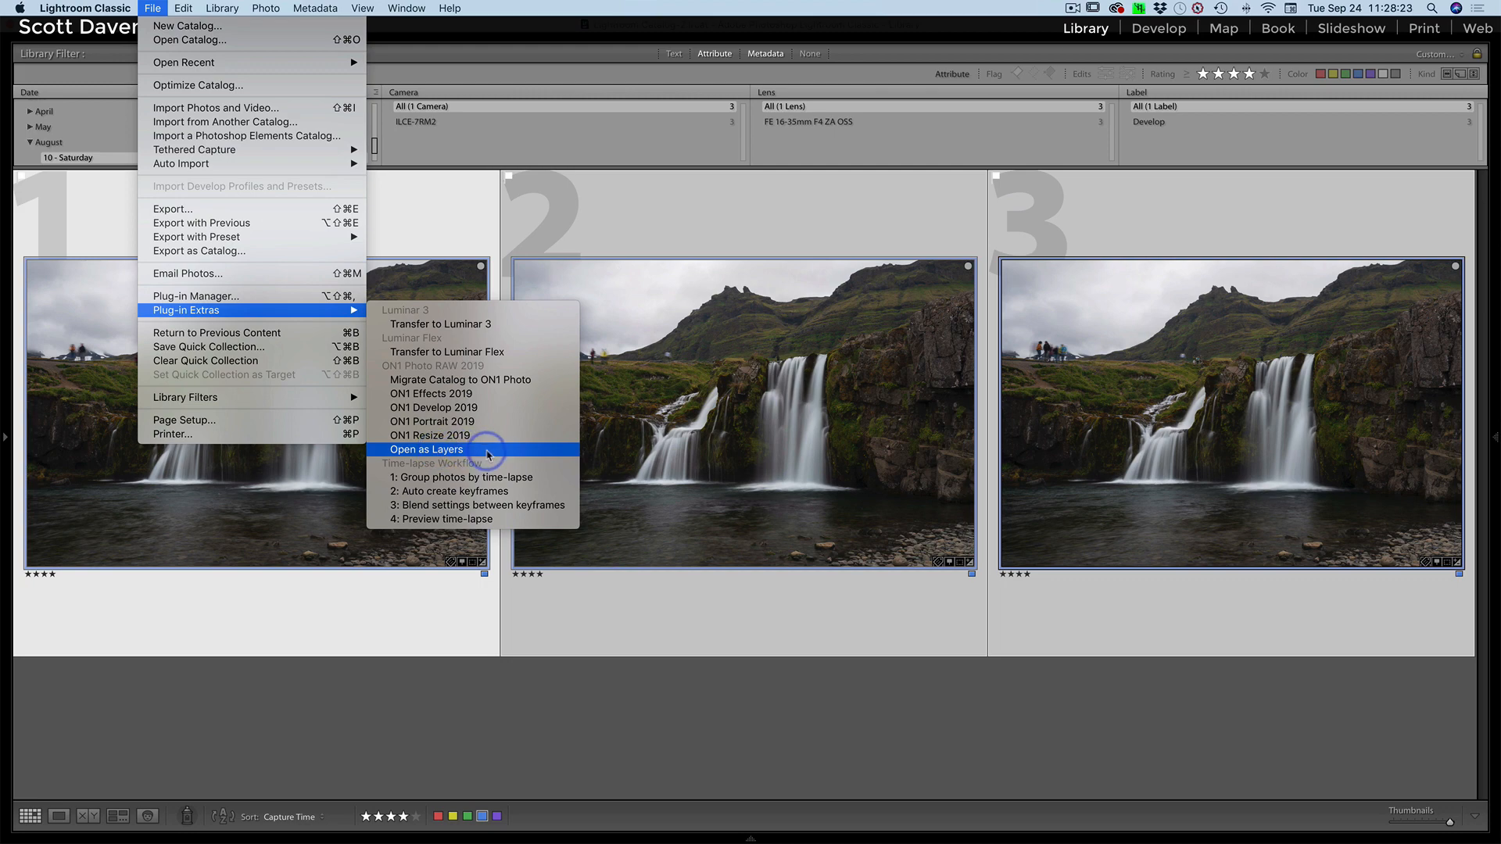
pyautogui.click(487, 454)
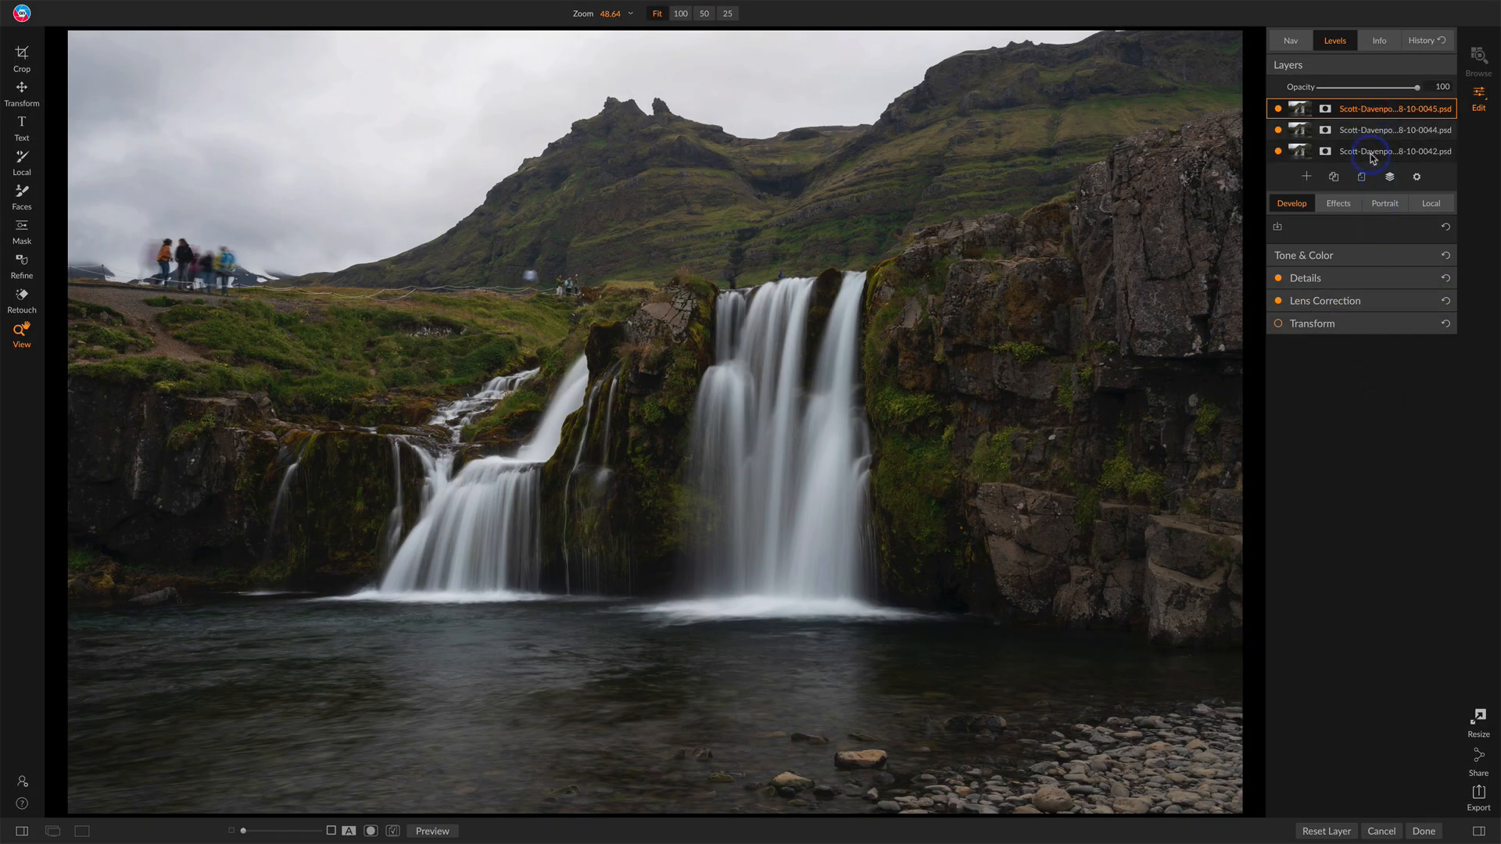
# - Compare where the people stand in each exposure by toggling the visibility of the 0045 and 0044 layers
pyautogui.click(1278, 109)
pyautogui.click(1278, 110)
pyautogui.click(1279, 110)
pyautogui.click(1278, 109)
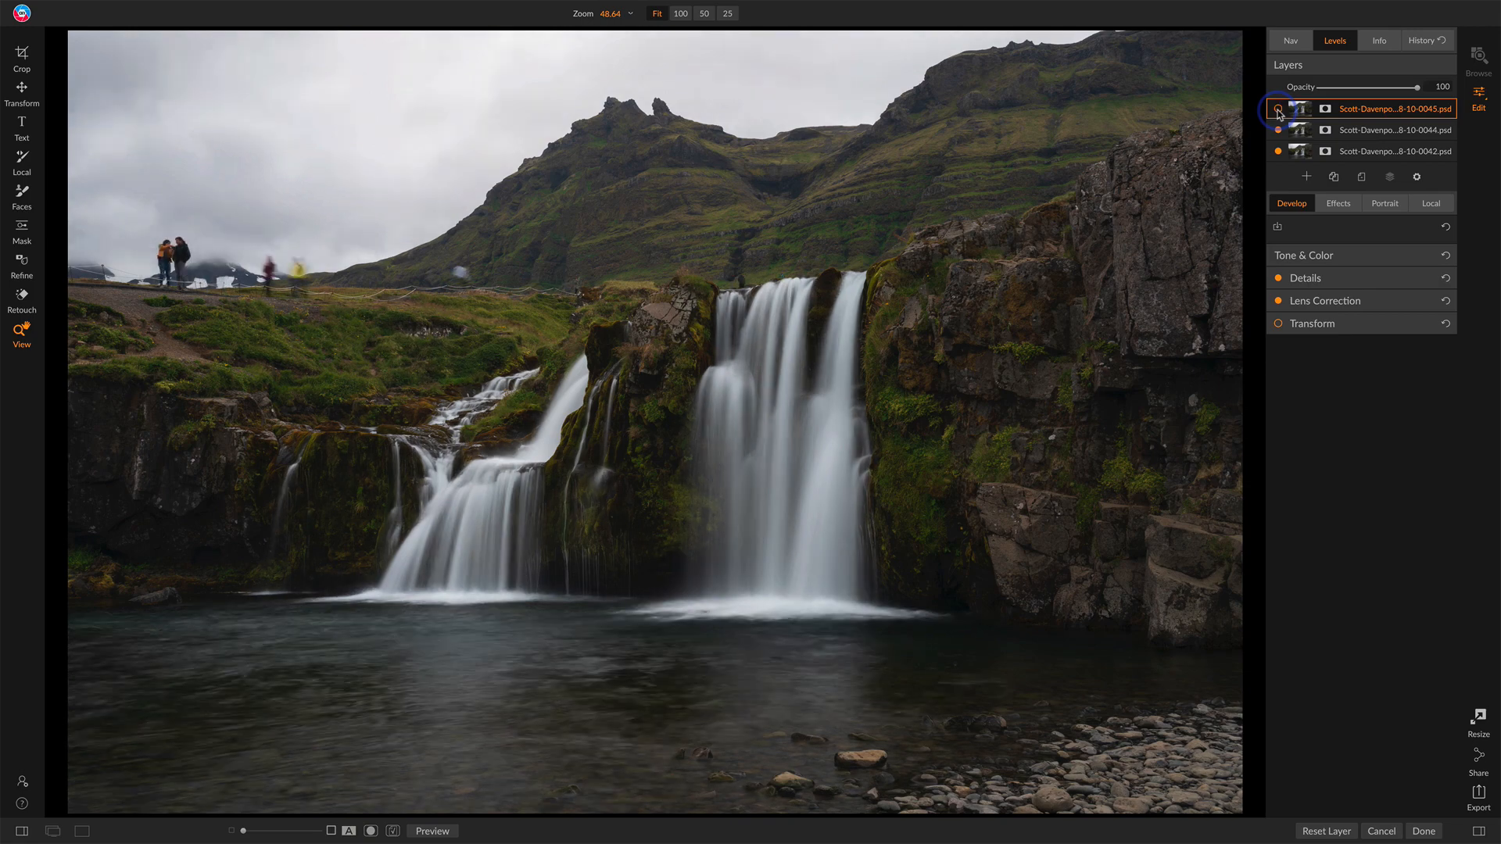
pyautogui.click(1278, 110)
pyautogui.click(1278, 109)
pyautogui.click(1278, 130)
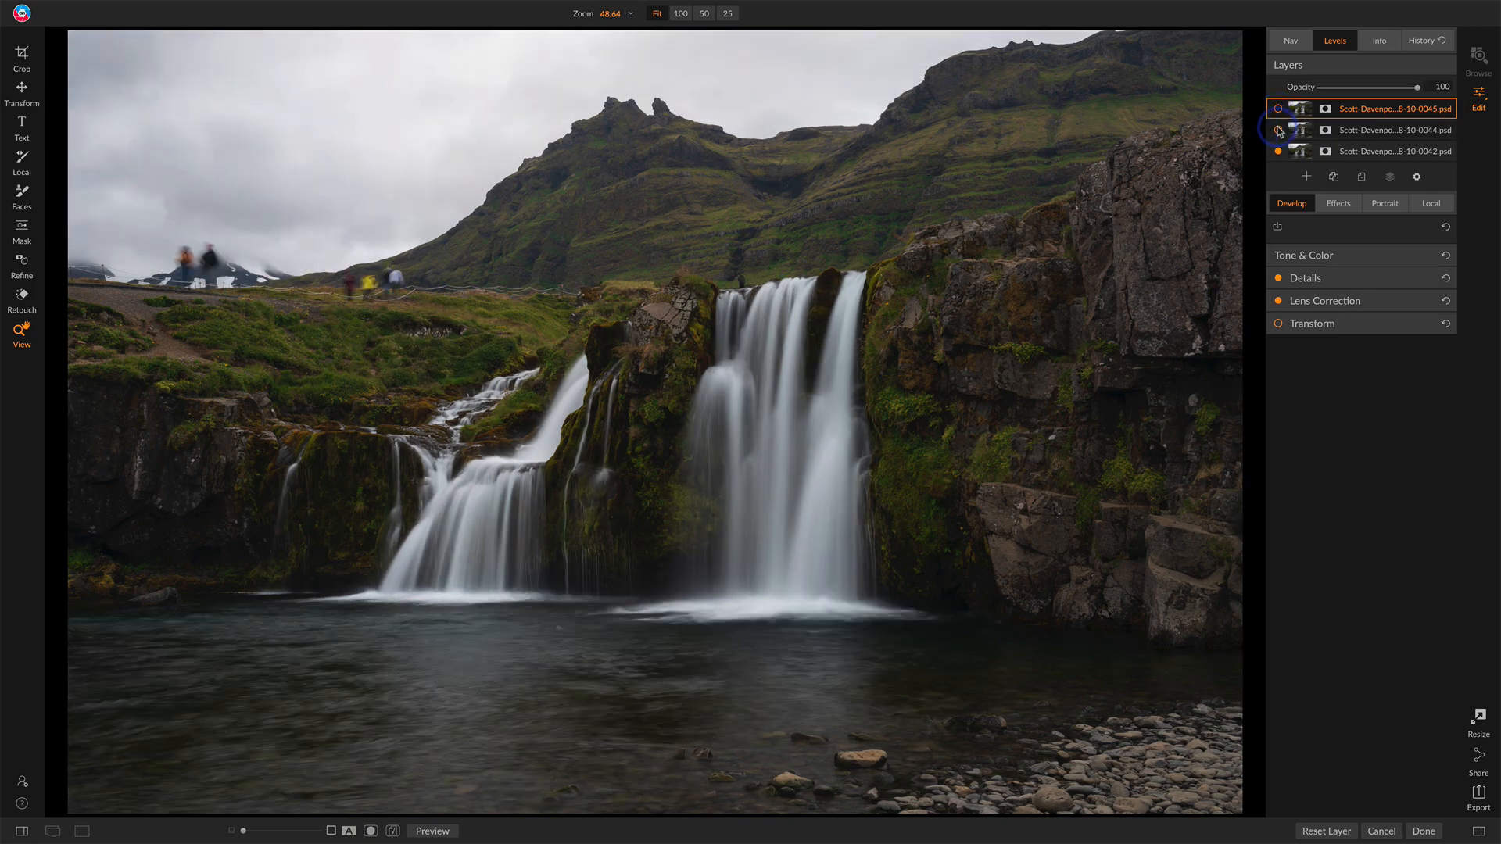
pyautogui.click(1279, 130)
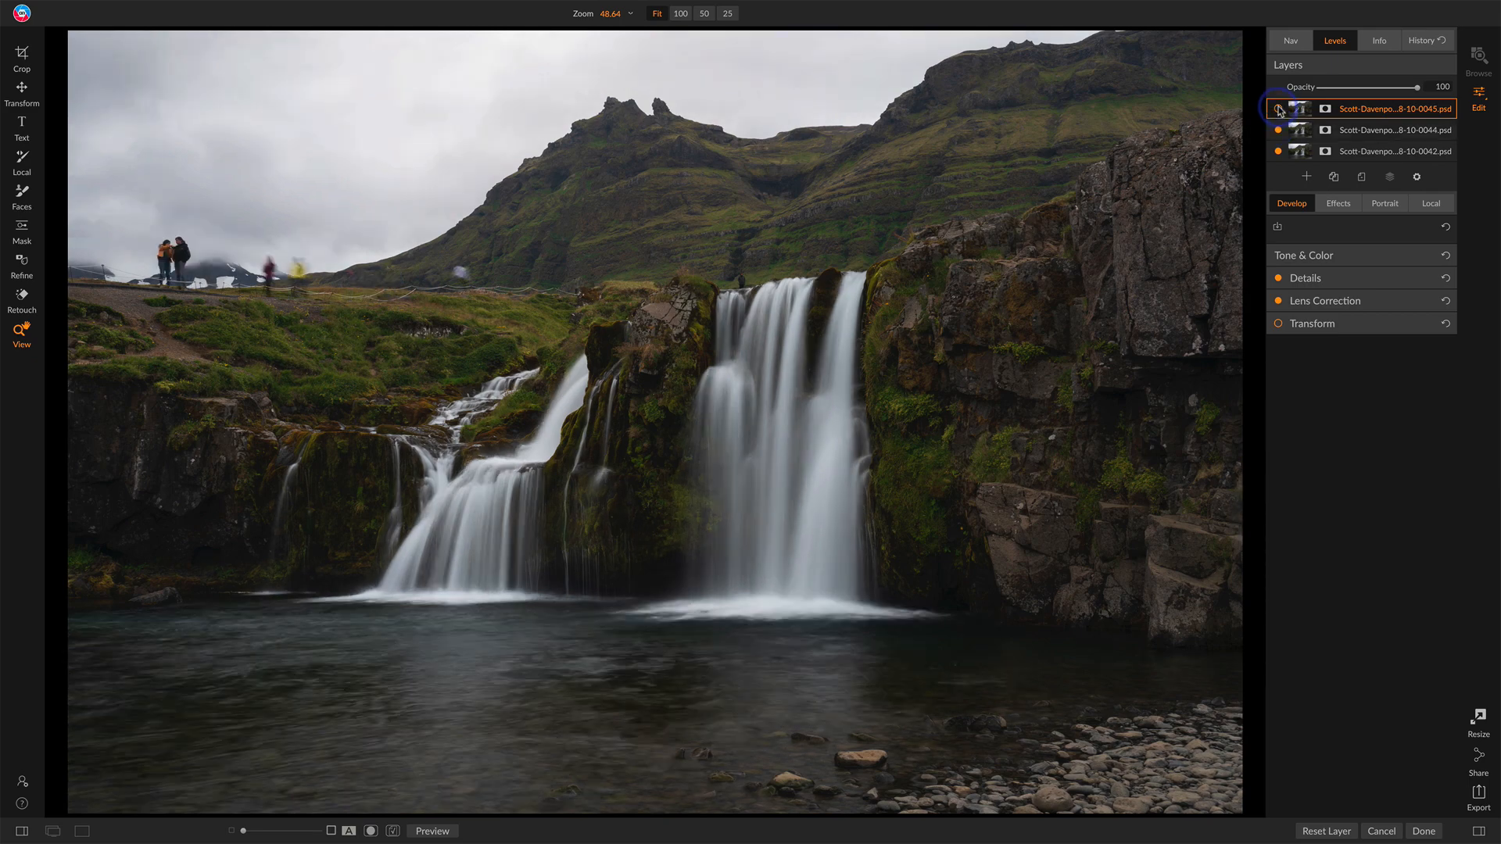
pyautogui.click(1280, 109)
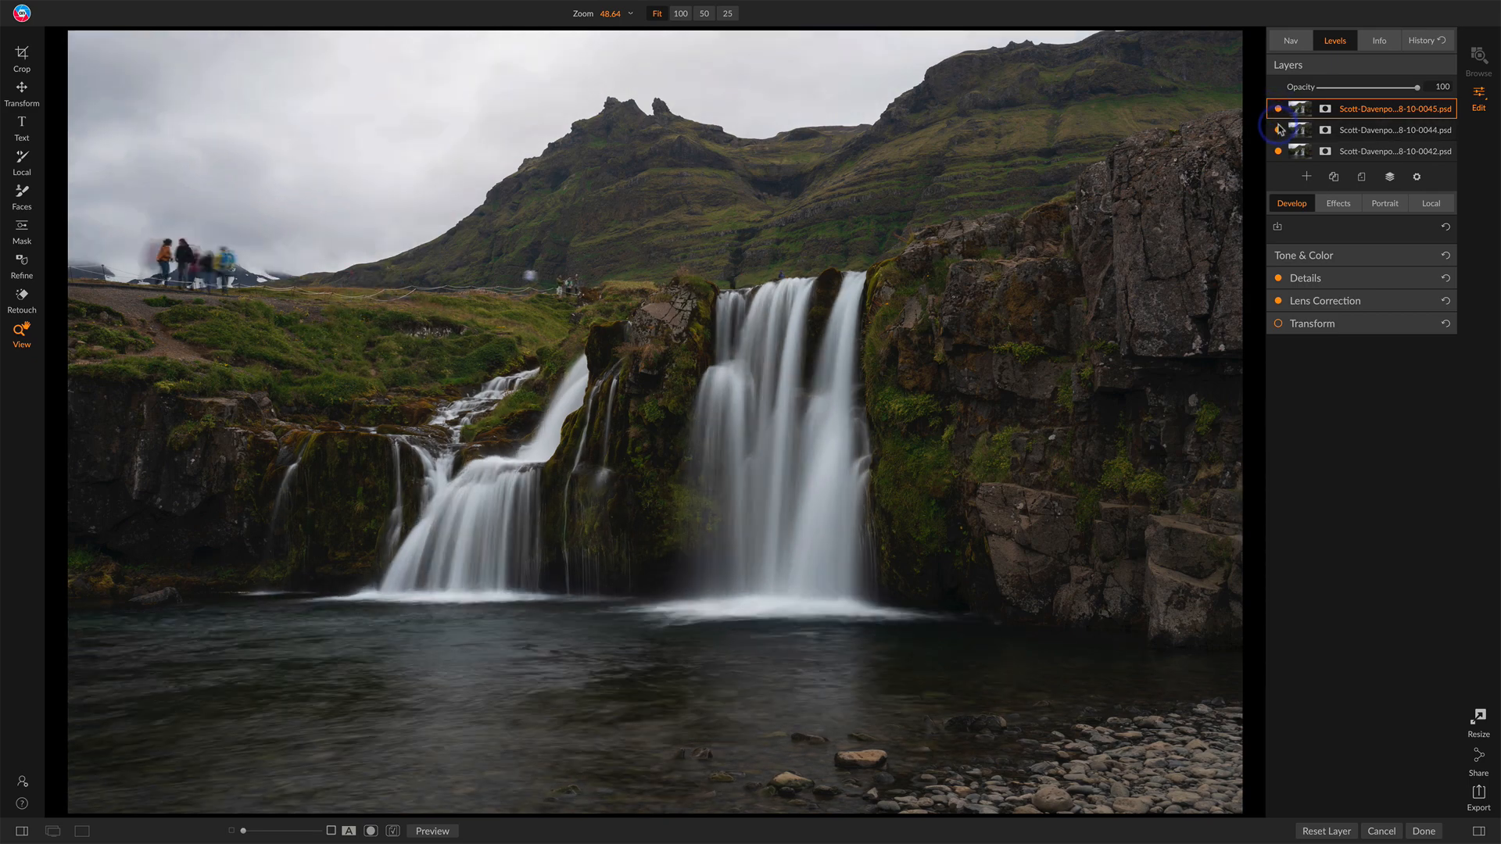
pyautogui.click(1279, 109)
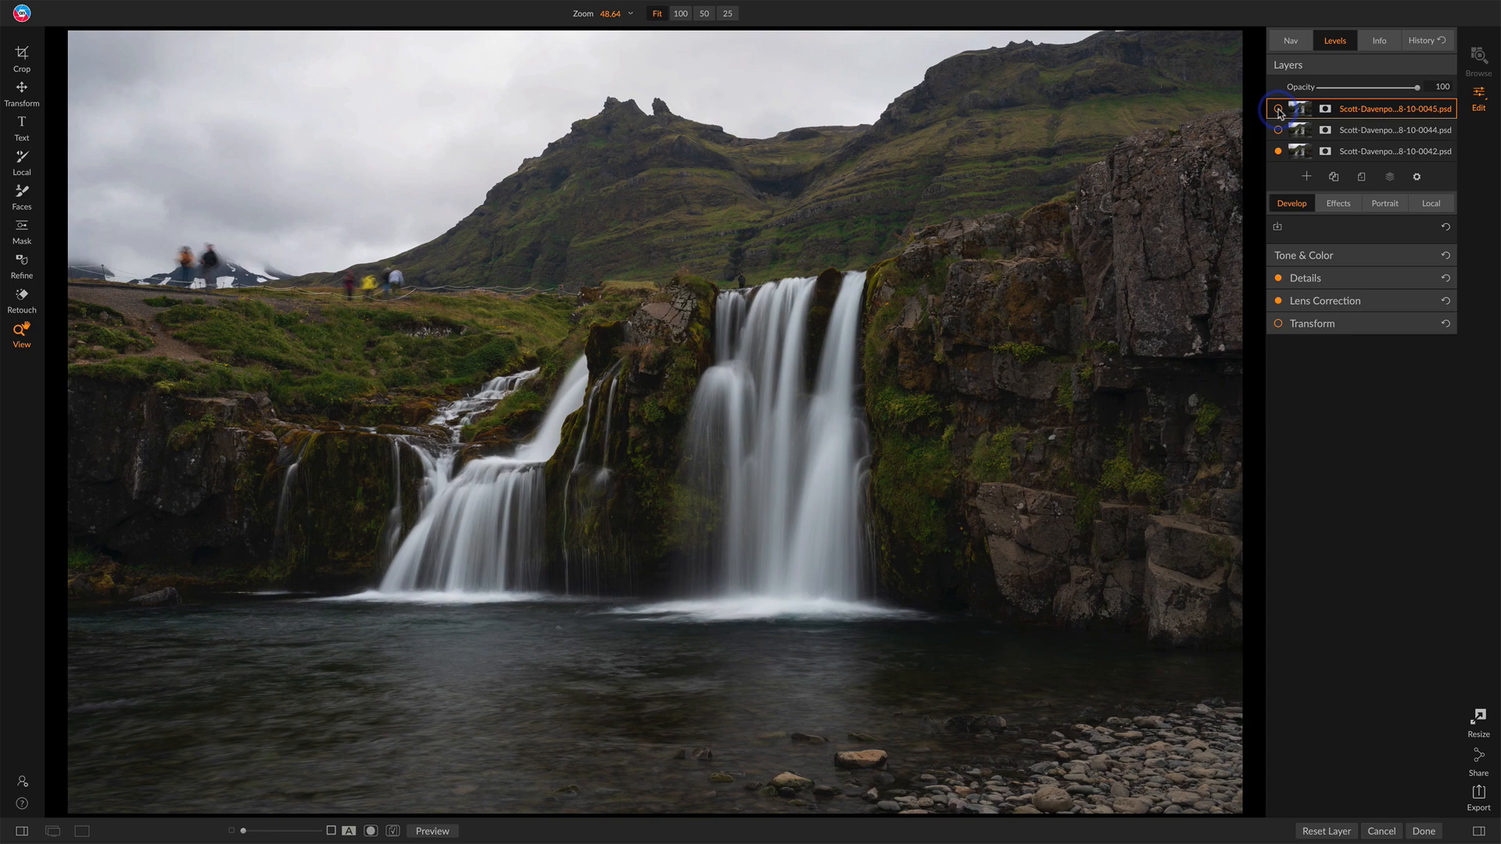
pyautogui.click(1279, 110)
pyautogui.click(1279, 110)
pyautogui.click(1279, 110)
pyautogui.click(1279, 110)
# - Move the 0042 layer to the top of the stack and make all three layers visible
pyautogui.click(1347, 153)
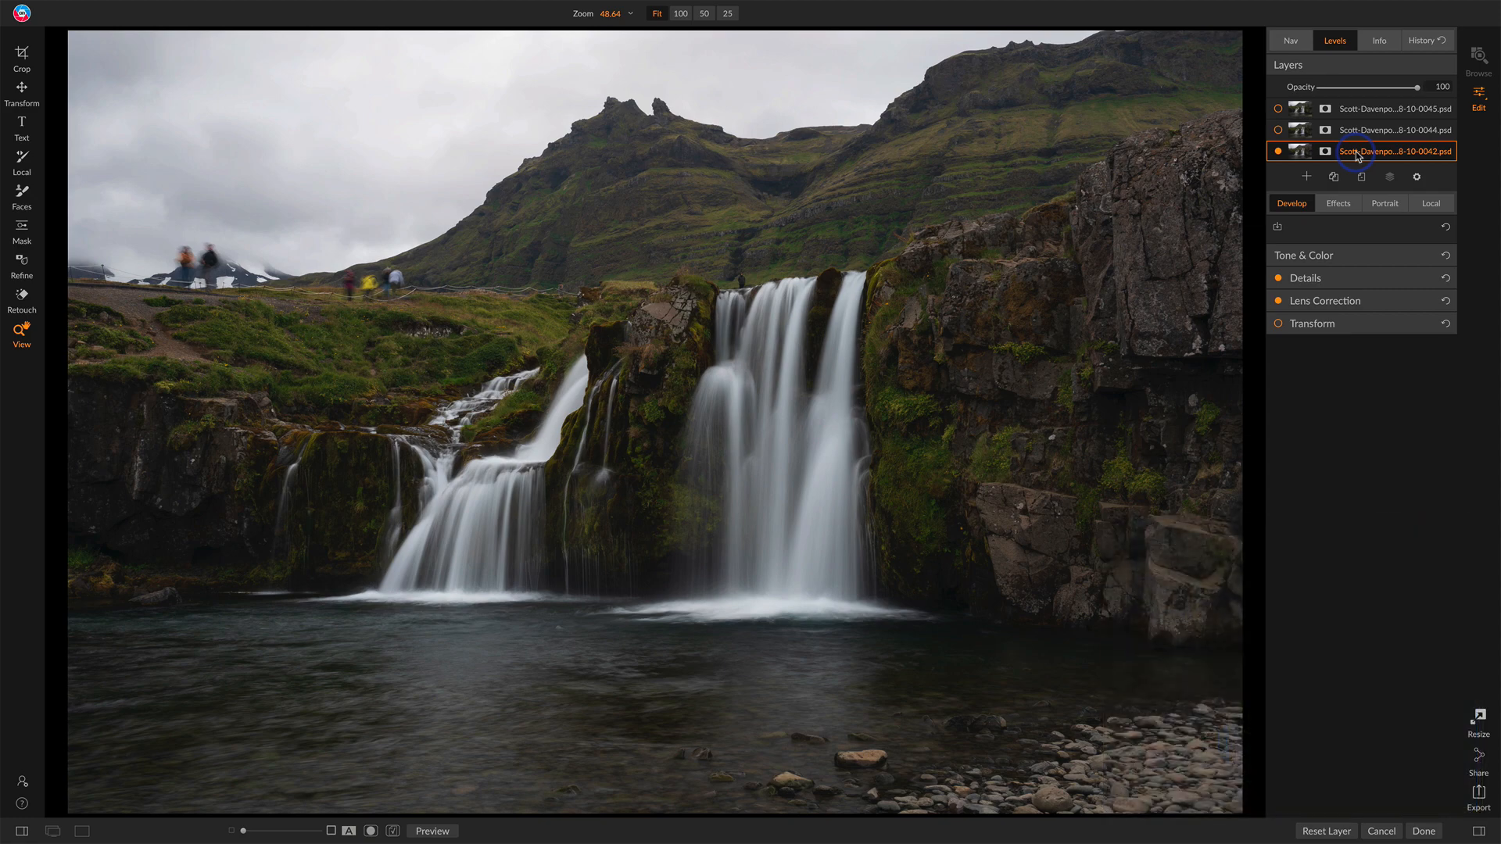
pyautogui.moveTo(1357, 154); pyautogui.dragTo(1346, 106)
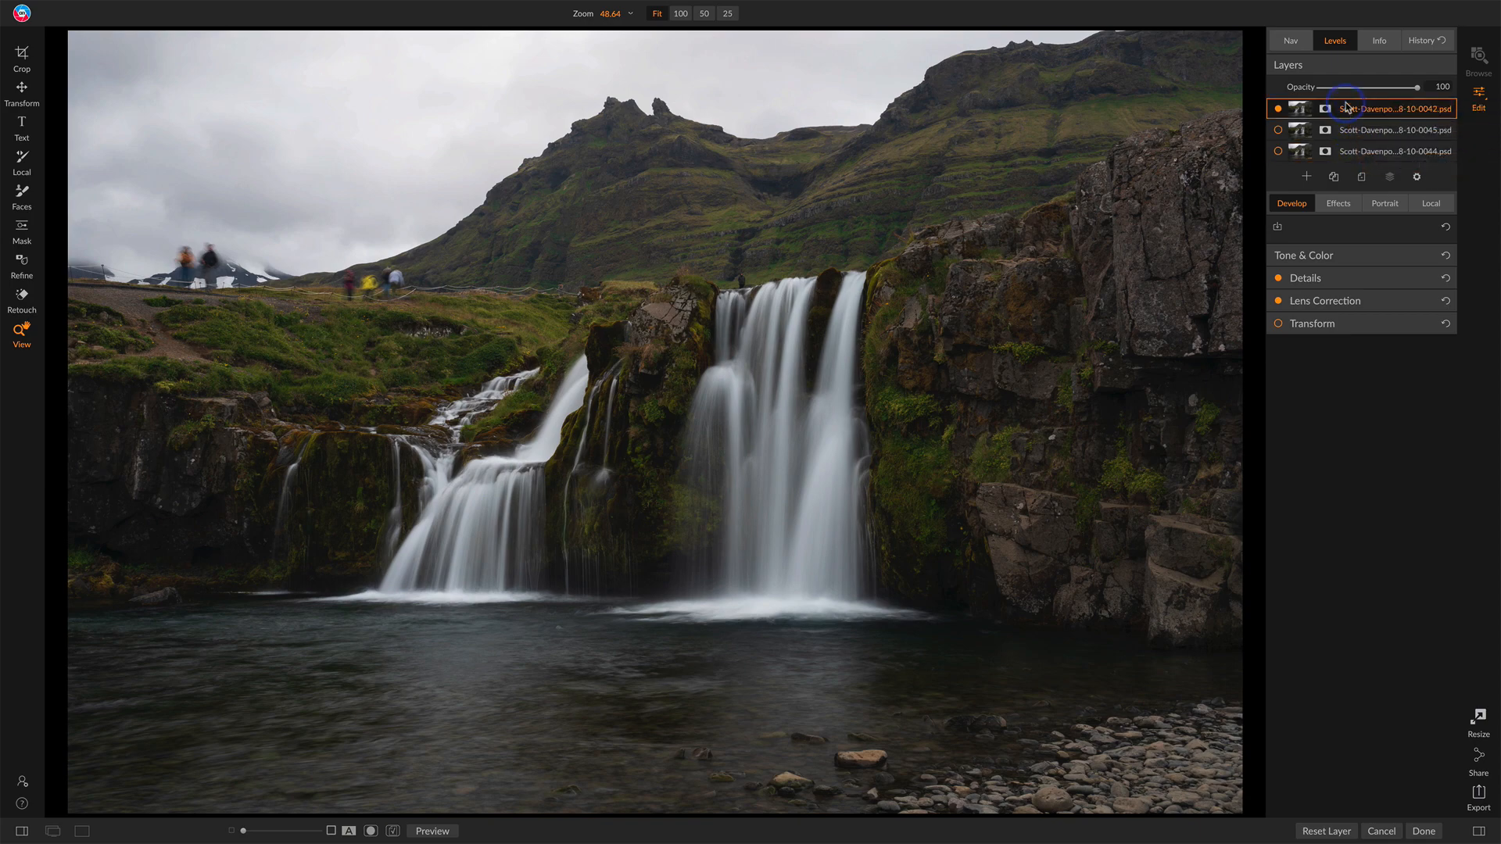
pyautogui.click(1279, 129)
pyautogui.click(1278, 151)
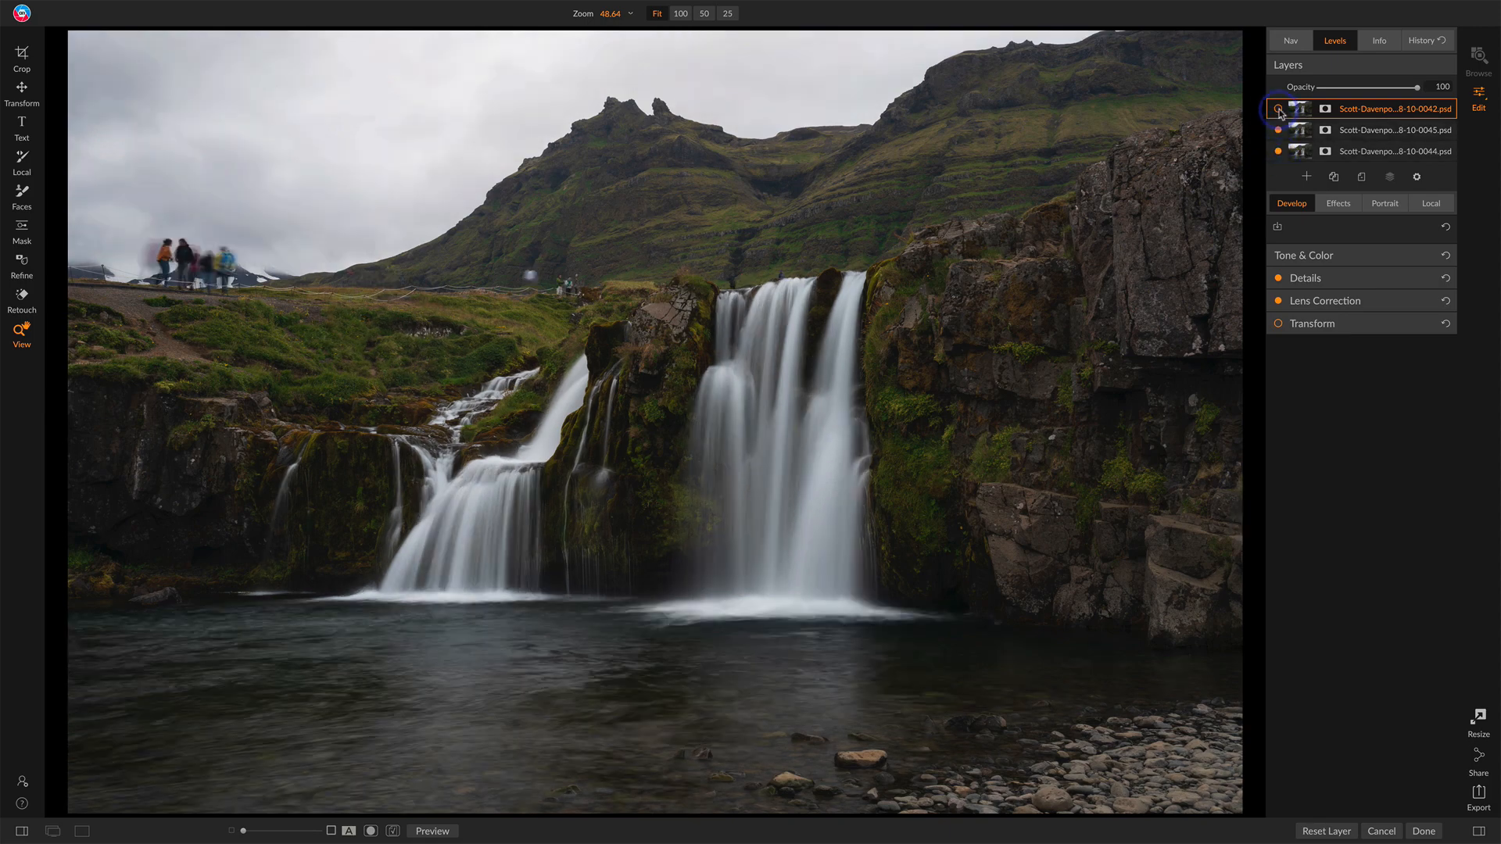
pyautogui.click(1279, 110)
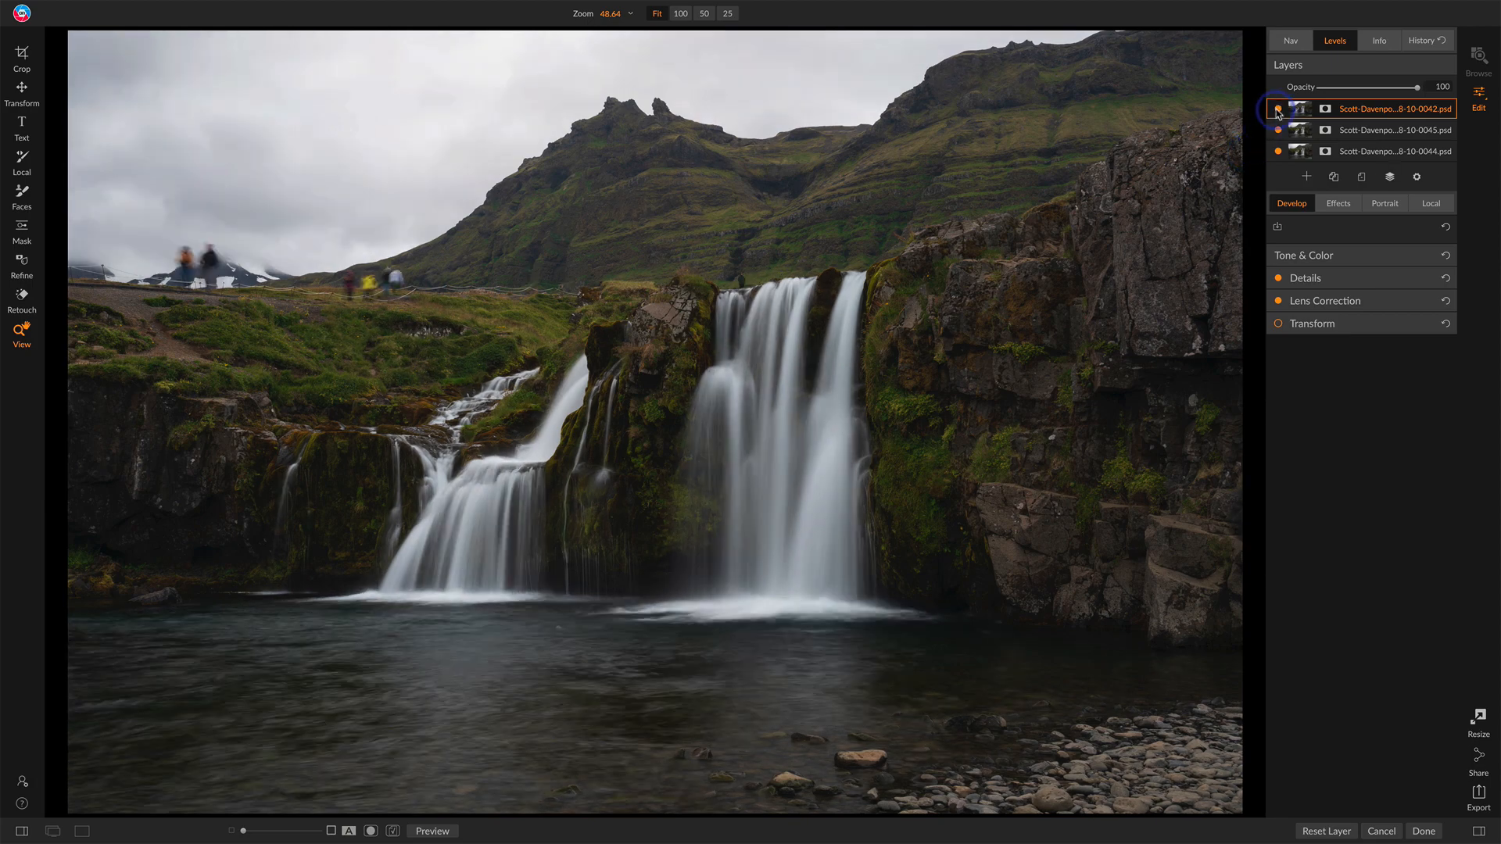
# - Examine the people along the hillside path at 100% zoom, toggling the 0042 layer to compare it with the exposure underneath
pyautogui.click(1292, 42)
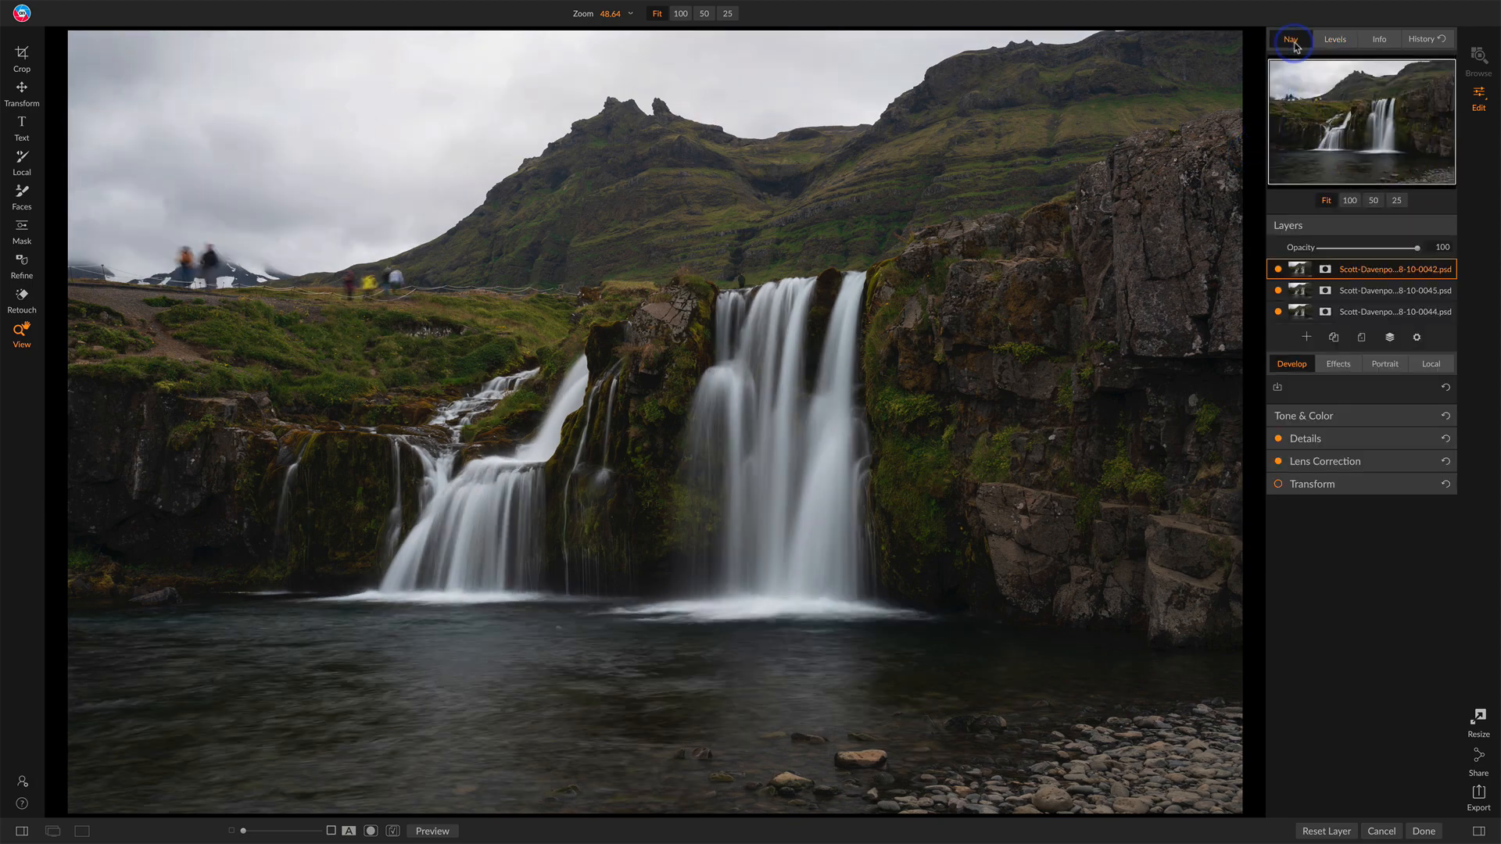
pyautogui.click(1339, 167)
pyautogui.click(1349, 200)
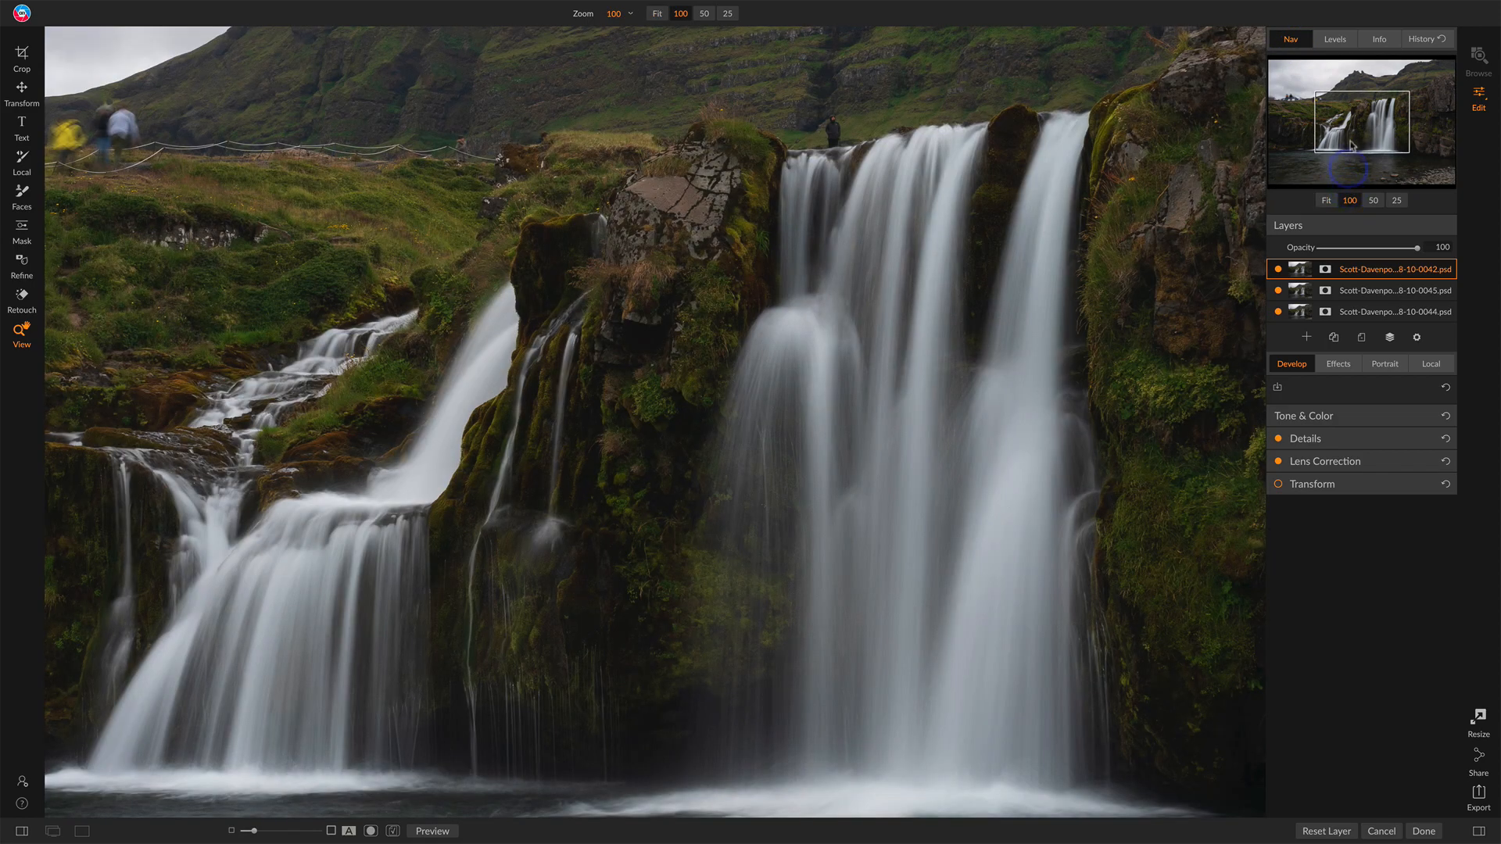
pyautogui.moveTo(1347, 117); pyautogui.dragTo(1340, 107)
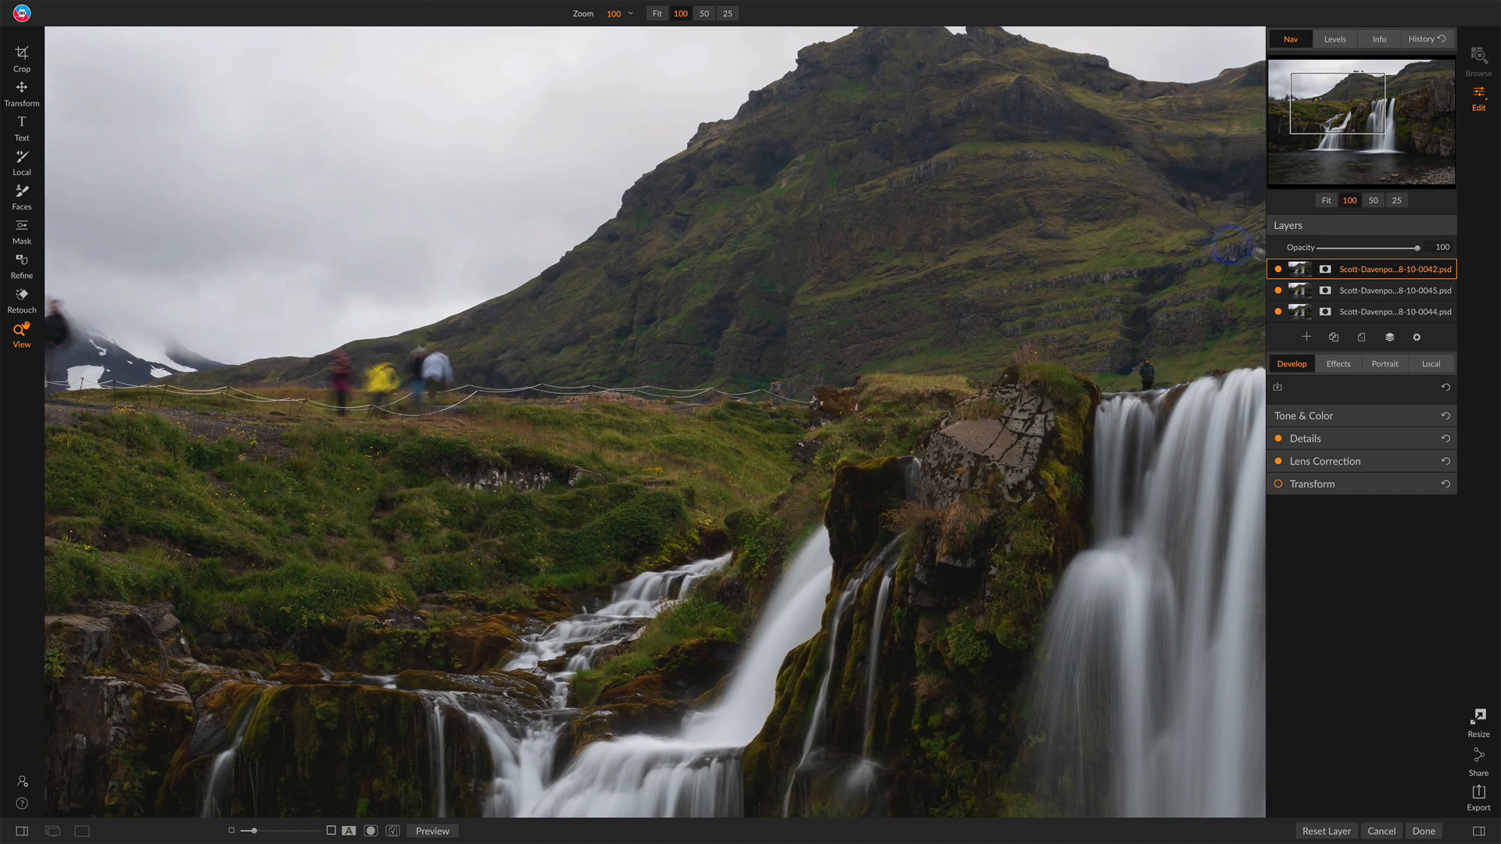
pyautogui.click(1279, 270)
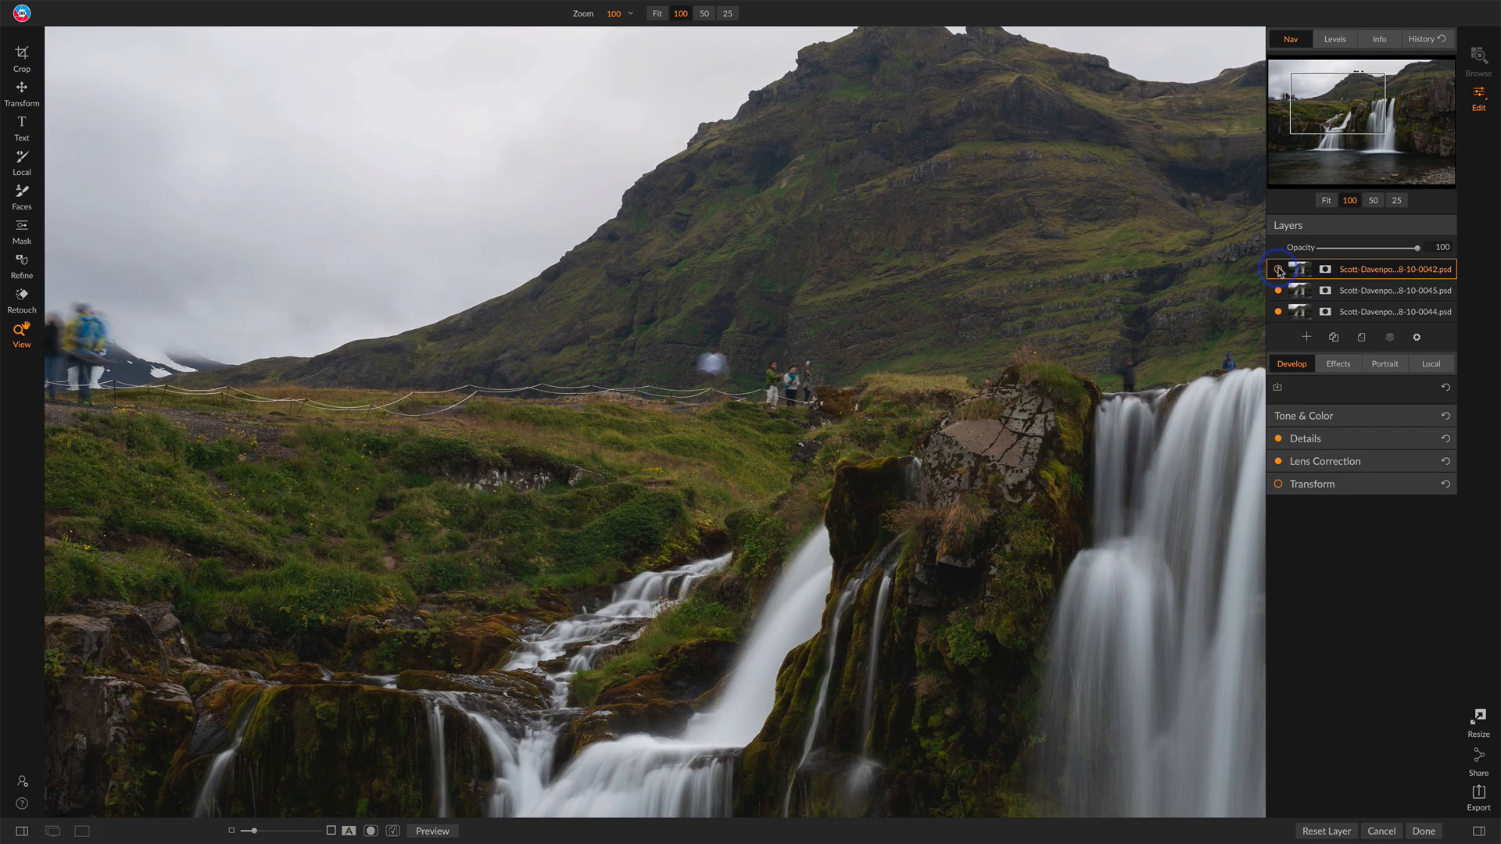
pyautogui.click(1279, 270)
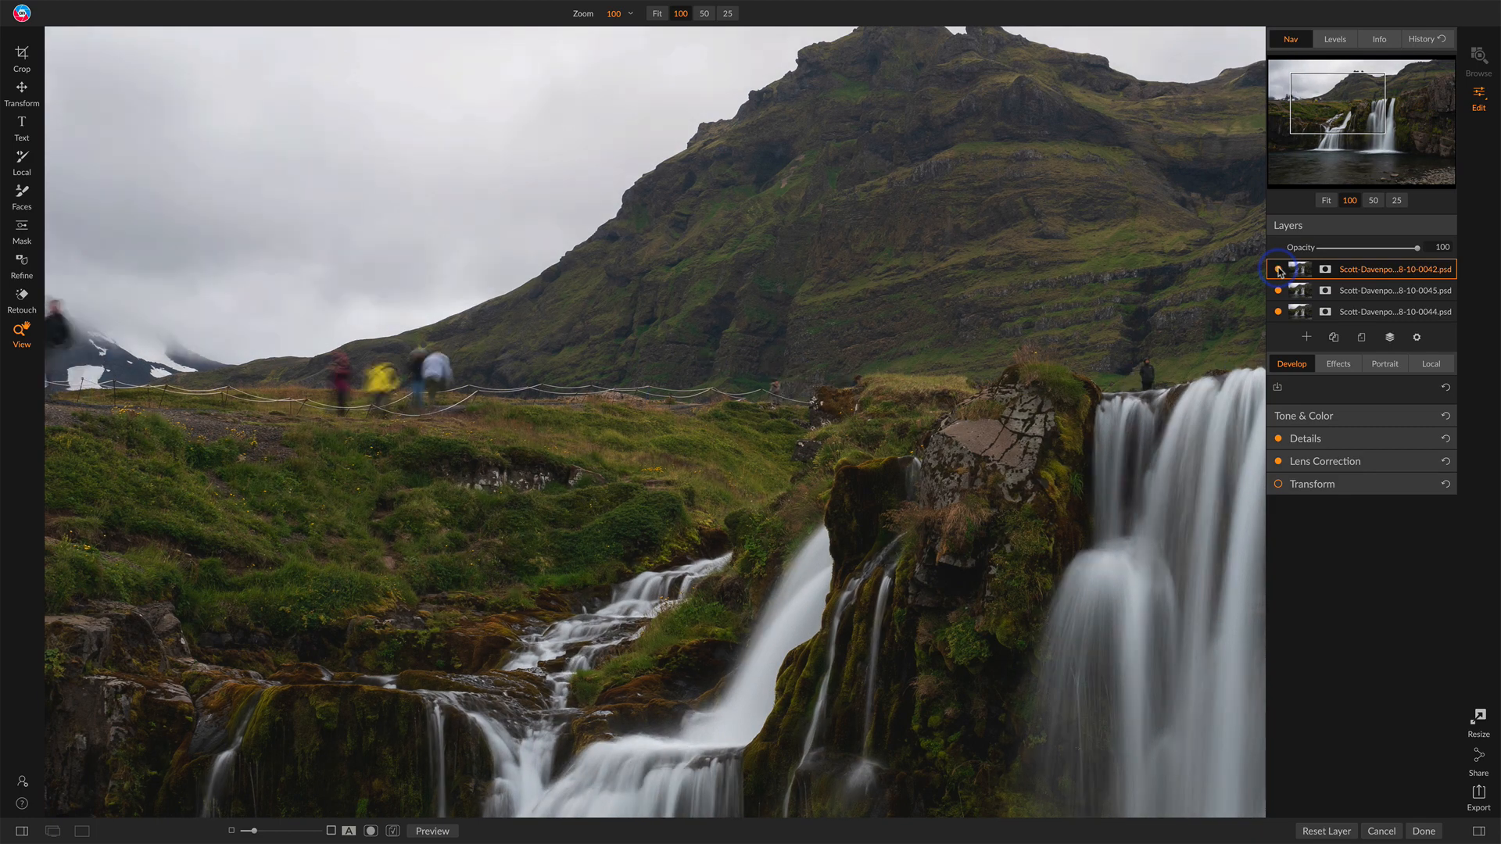
pyautogui.click(1279, 270)
pyautogui.click(1279, 270)
pyautogui.click(1279, 269)
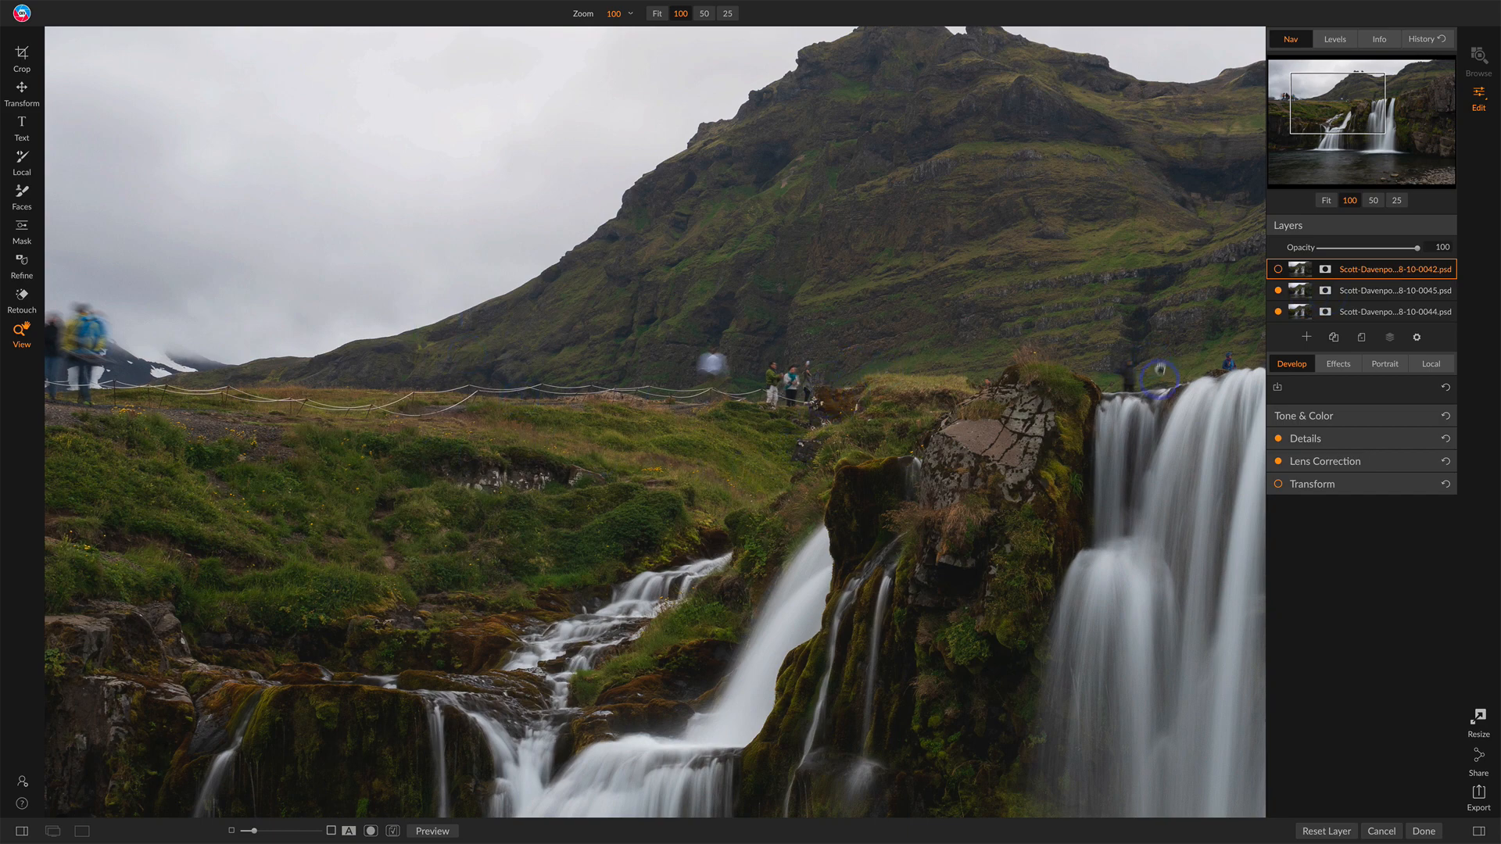
pyautogui.click(1280, 271)
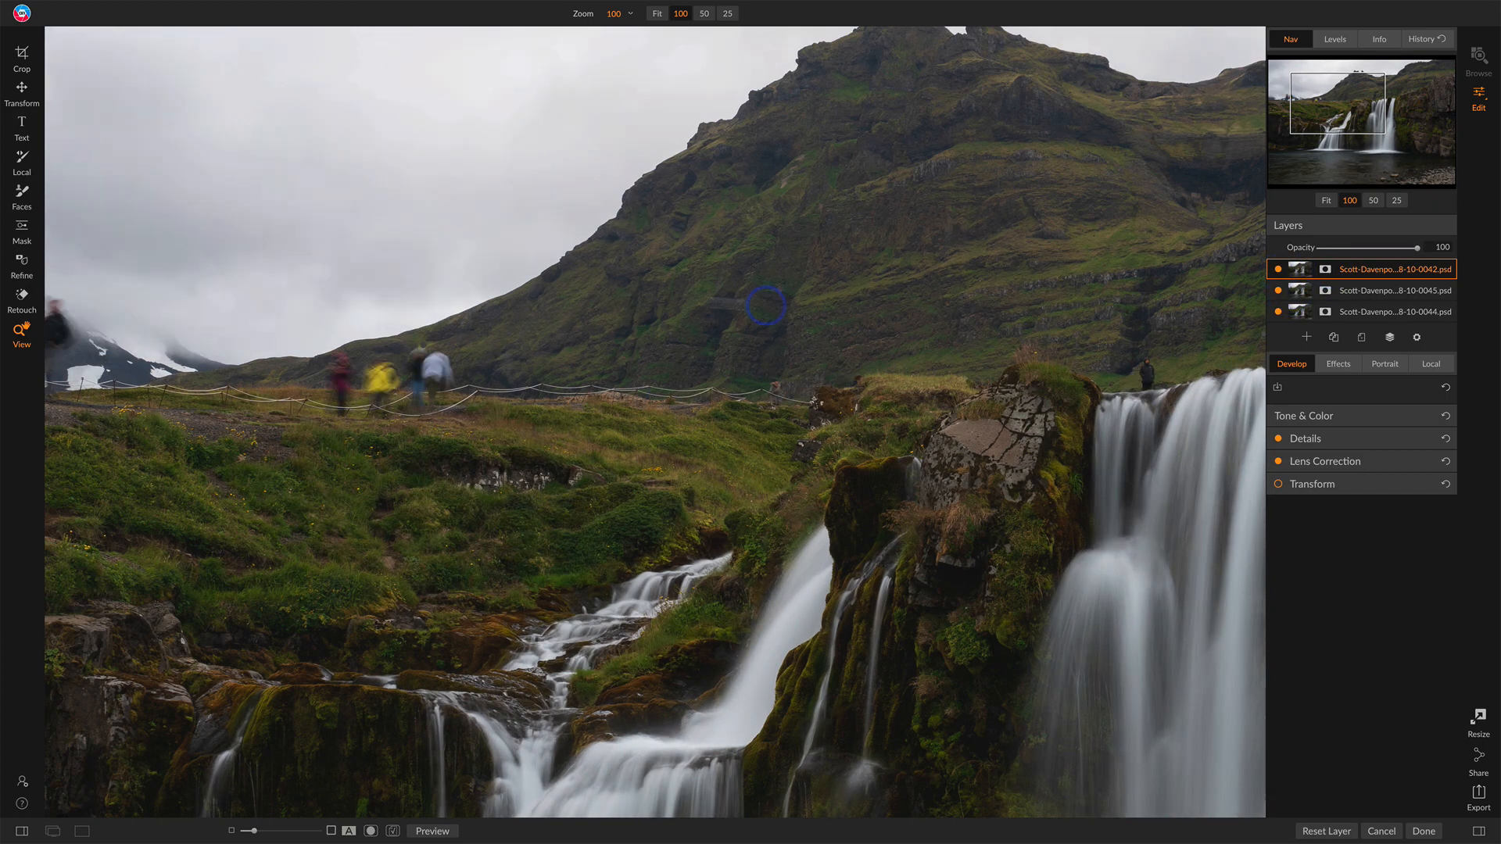
# - Set up the masking brush in Paint Out mode with size 200 and feather 69
pyautogui.click(21, 230)
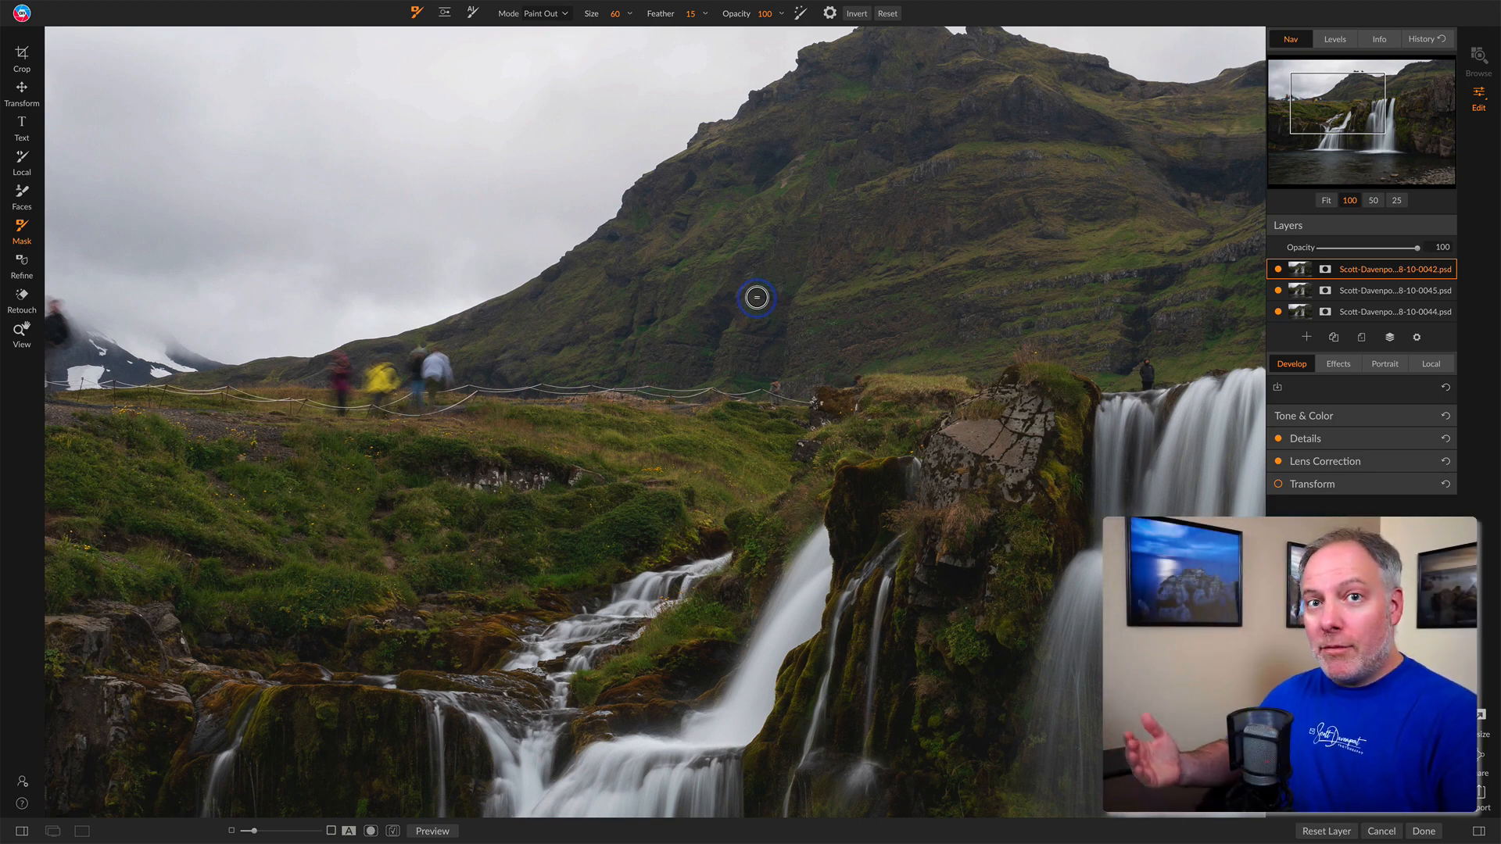
pyautogui.press(']')
pyautogui.press(']')
pyautogui.press(']')
pyautogui.press(']')
pyautogui.press(']')
pyautogui.press(']')
pyautogui.press(']')
pyautogui.press(']')
pyautogui.press(']')
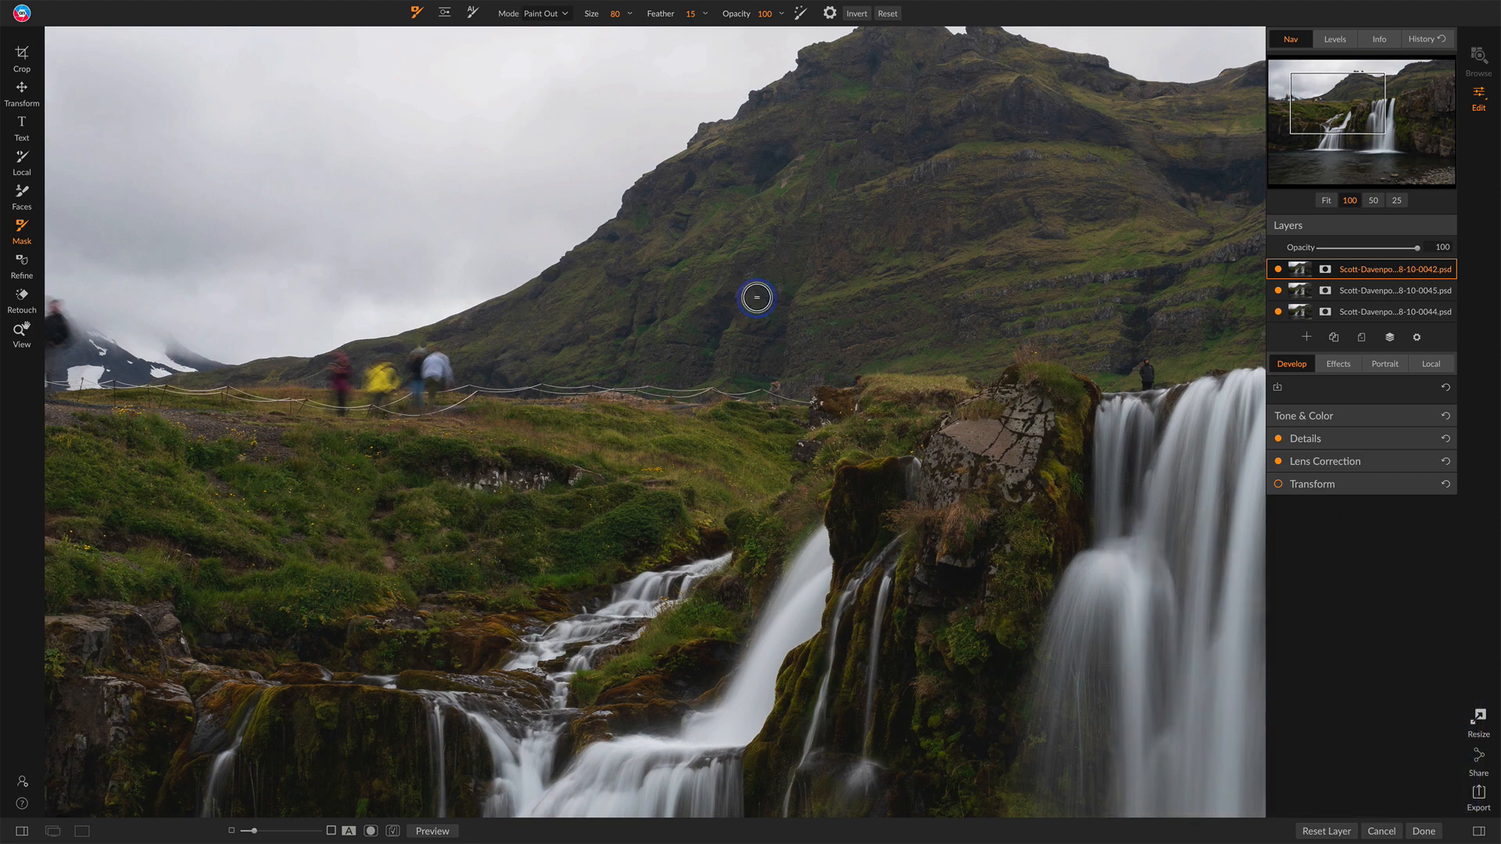
pyautogui.hotkey('shift', ']')
pyautogui.hotkey('shift', ']')
pyautogui.hotkey('shift', ']')
pyautogui.hotkey('shift', ']')
pyautogui.hotkey('shift', ']')
pyautogui.hotkey('shift', ']')
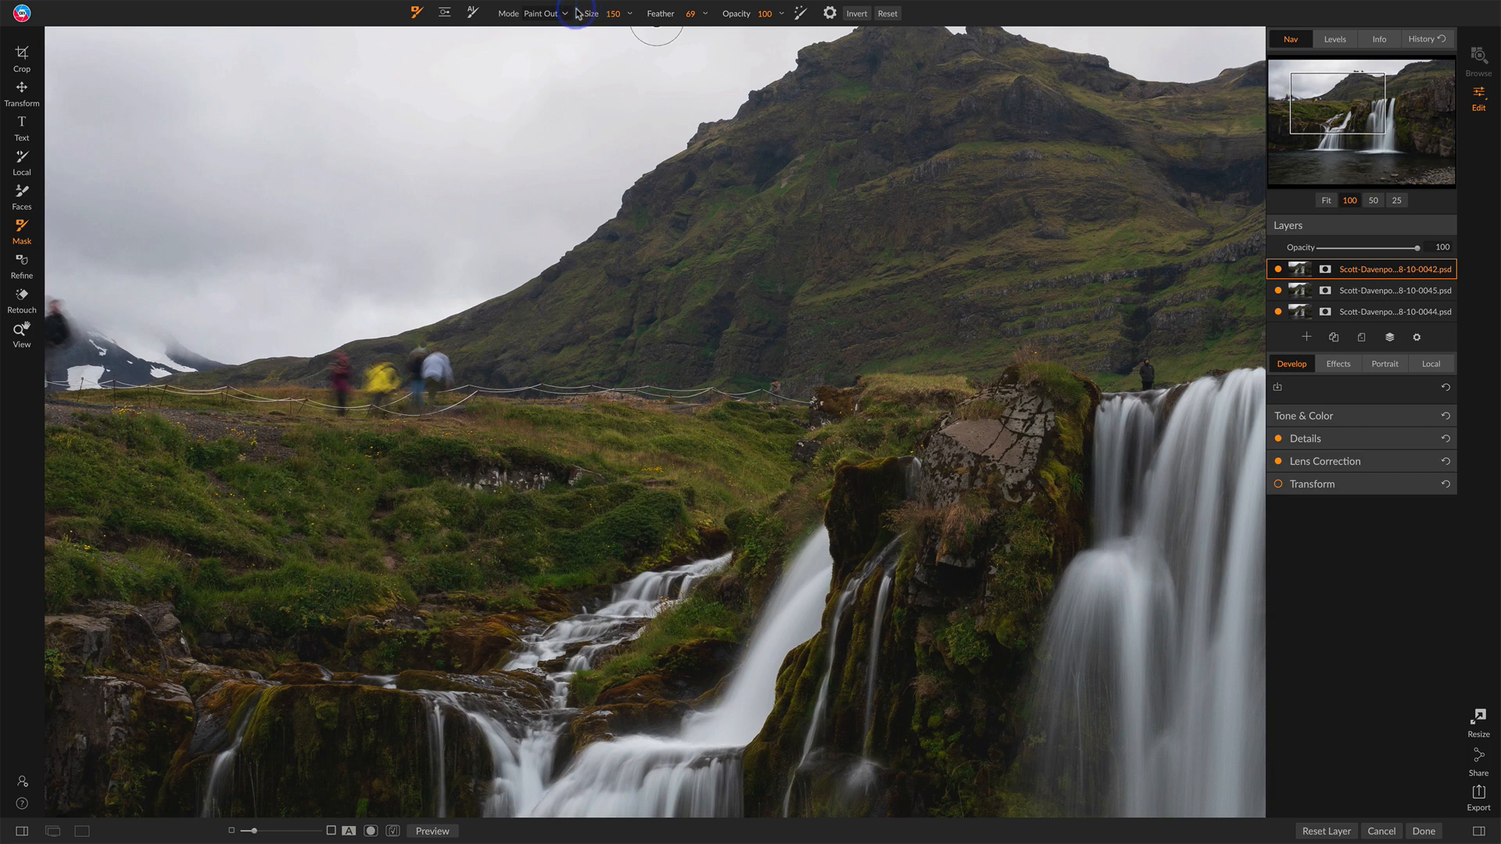
pyautogui.moveTo(592, 14)
pyautogui.mouseDown()
pyautogui.moveTo(579, 11)
pyautogui.moveTo(657, 14)
pyautogui.mouseUp()
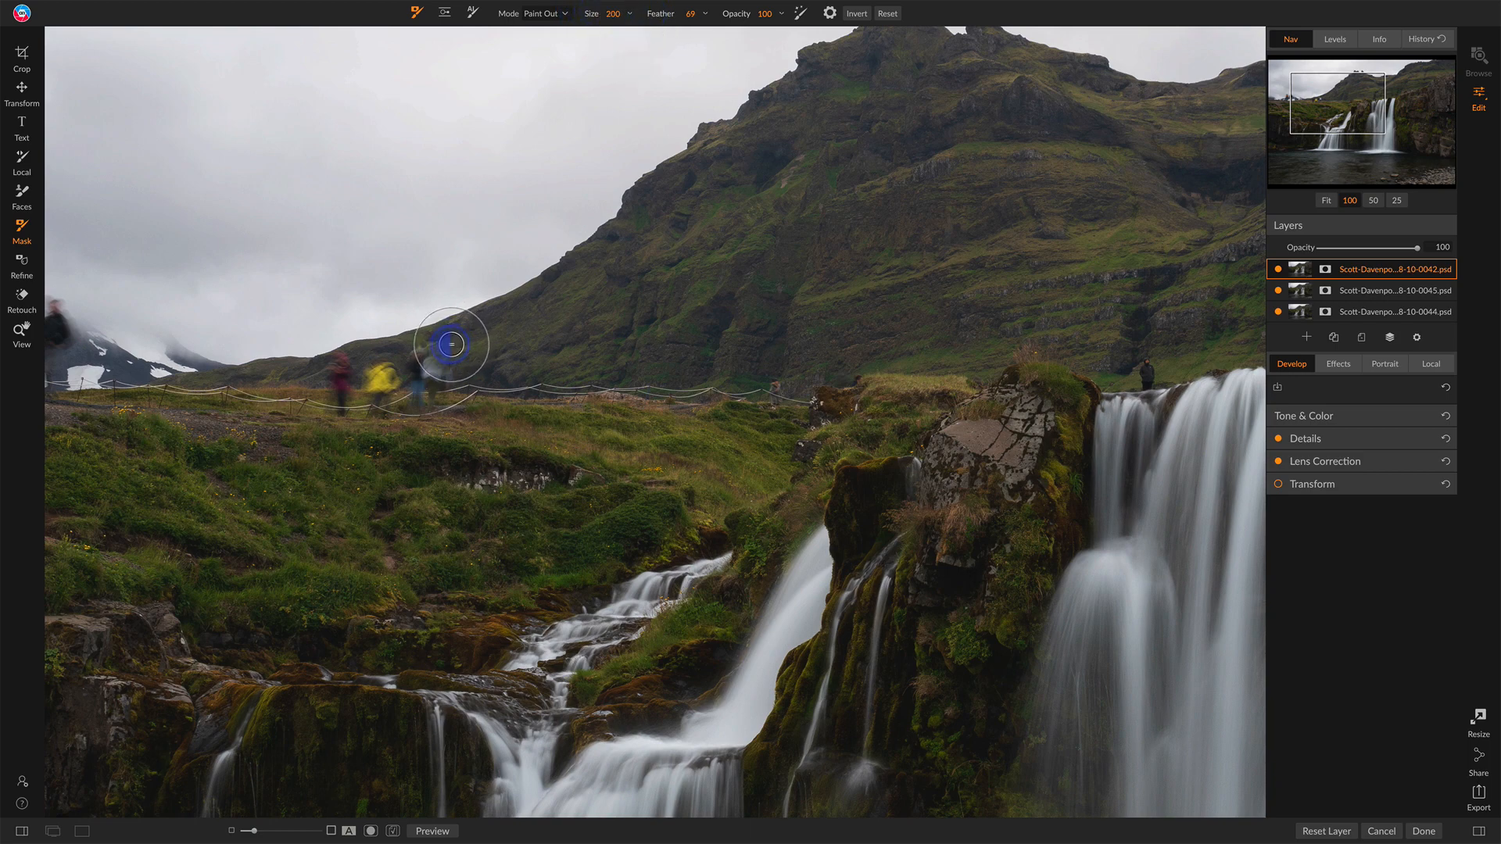
# - Paint out the group of walkers behind the rope fence on the 0042 layer and compare the result with the layer hidden
pyautogui.moveTo(450, 356)
pyautogui.mouseDown()
pyautogui.moveTo(440, 396)
pyautogui.moveTo(423, 361)
pyautogui.moveTo(393, 354)
pyautogui.moveTo(342, 359)
pyautogui.moveTo(351, 398)
pyautogui.moveTo(431, 385)
pyautogui.moveTo(398, 392)
pyautogui.mouseUp()
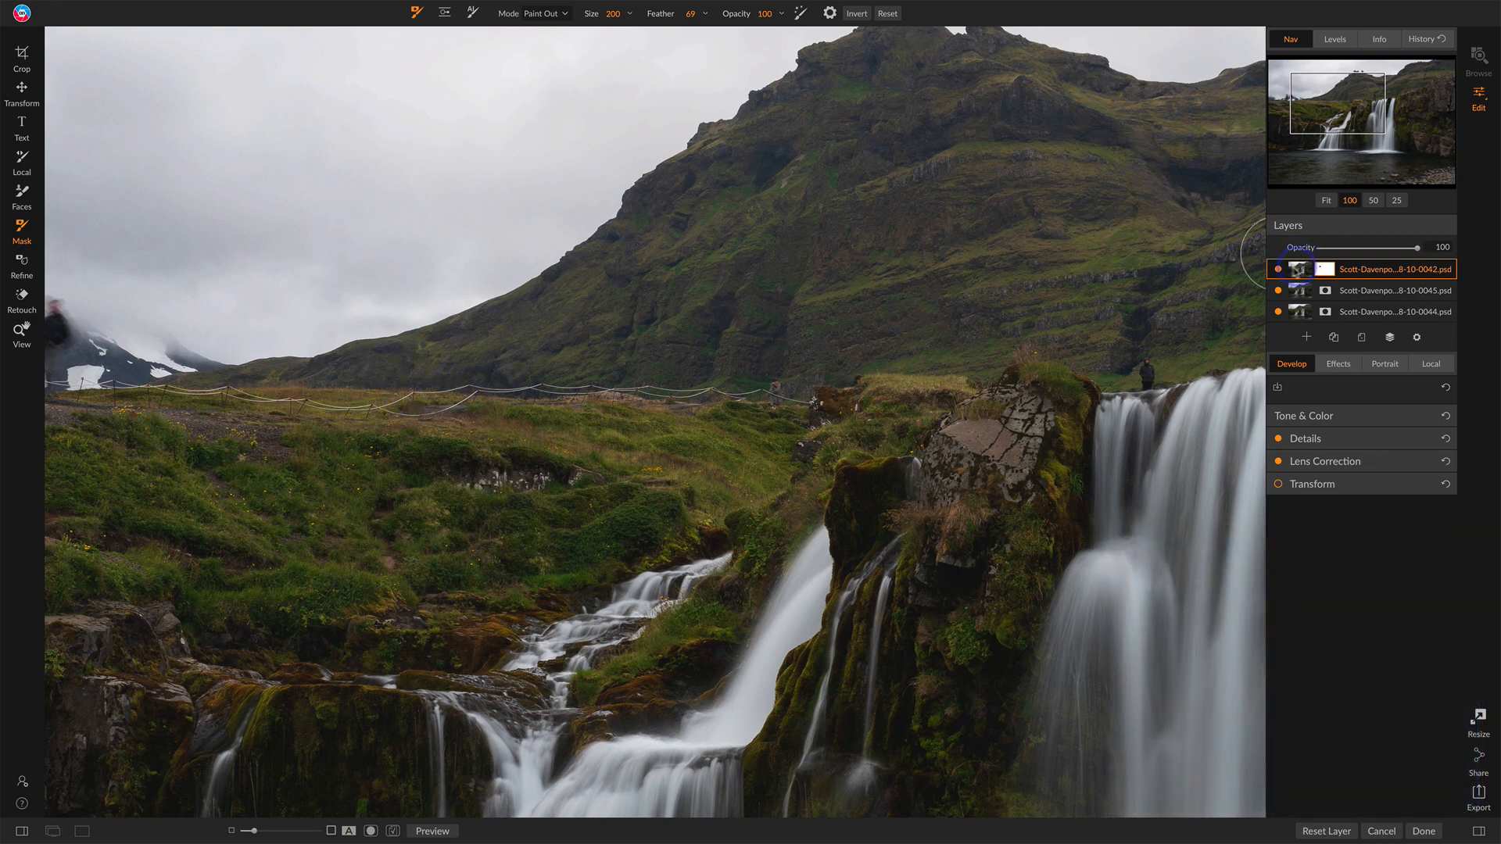
pyautogui.click(1279, 270)
pyautogui.click(1279, 270)
pyautogui.click(1279, 270)
pyautogui.click(1279, 269)
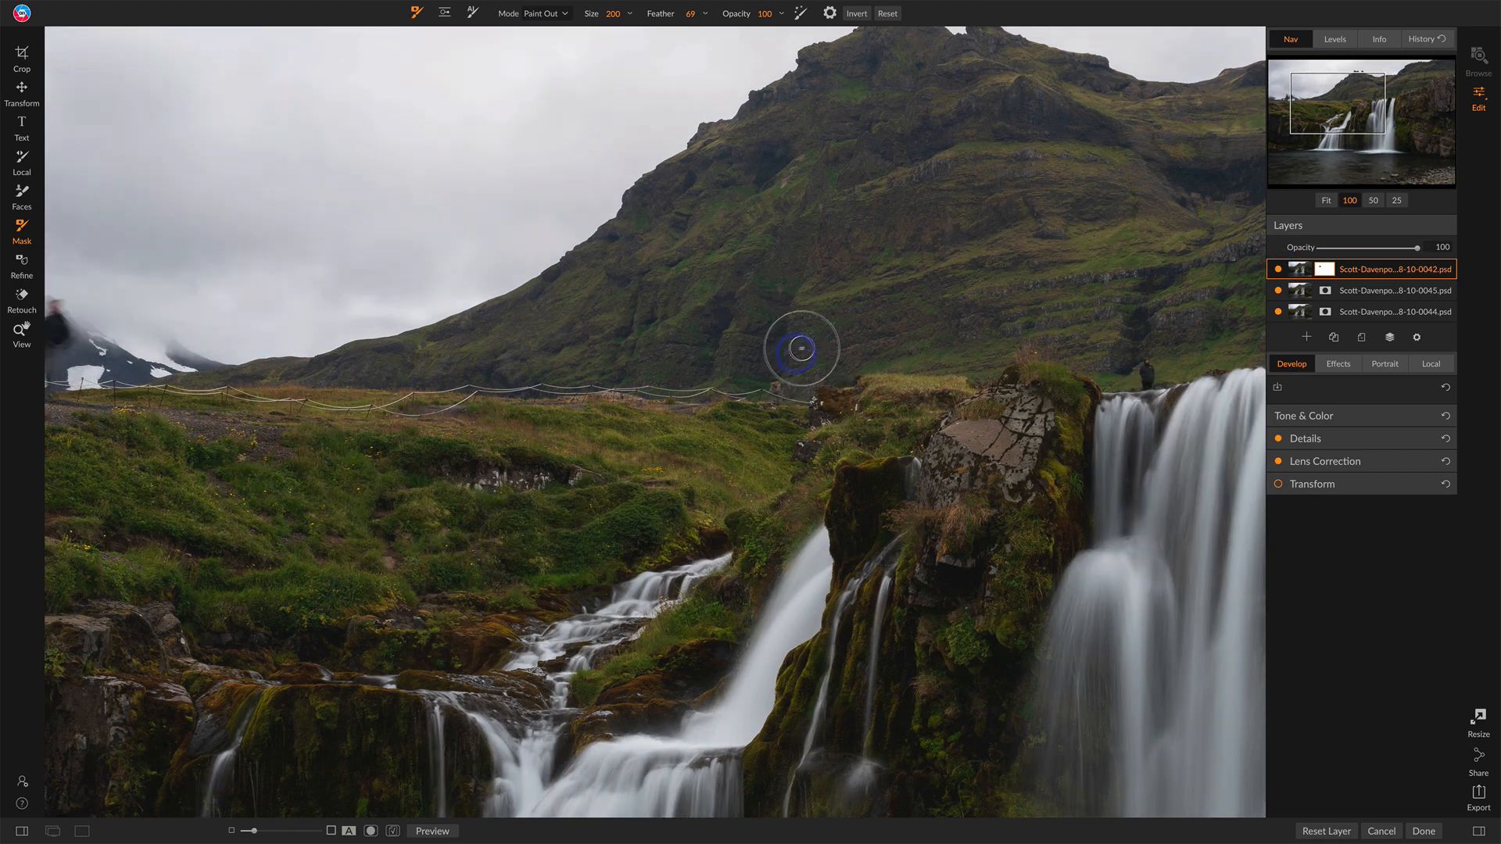
# - Paint out the person standing beside the top of the large waterfall on the 0042 layer, using brush size 40
pyautogui.click(1279, 270)
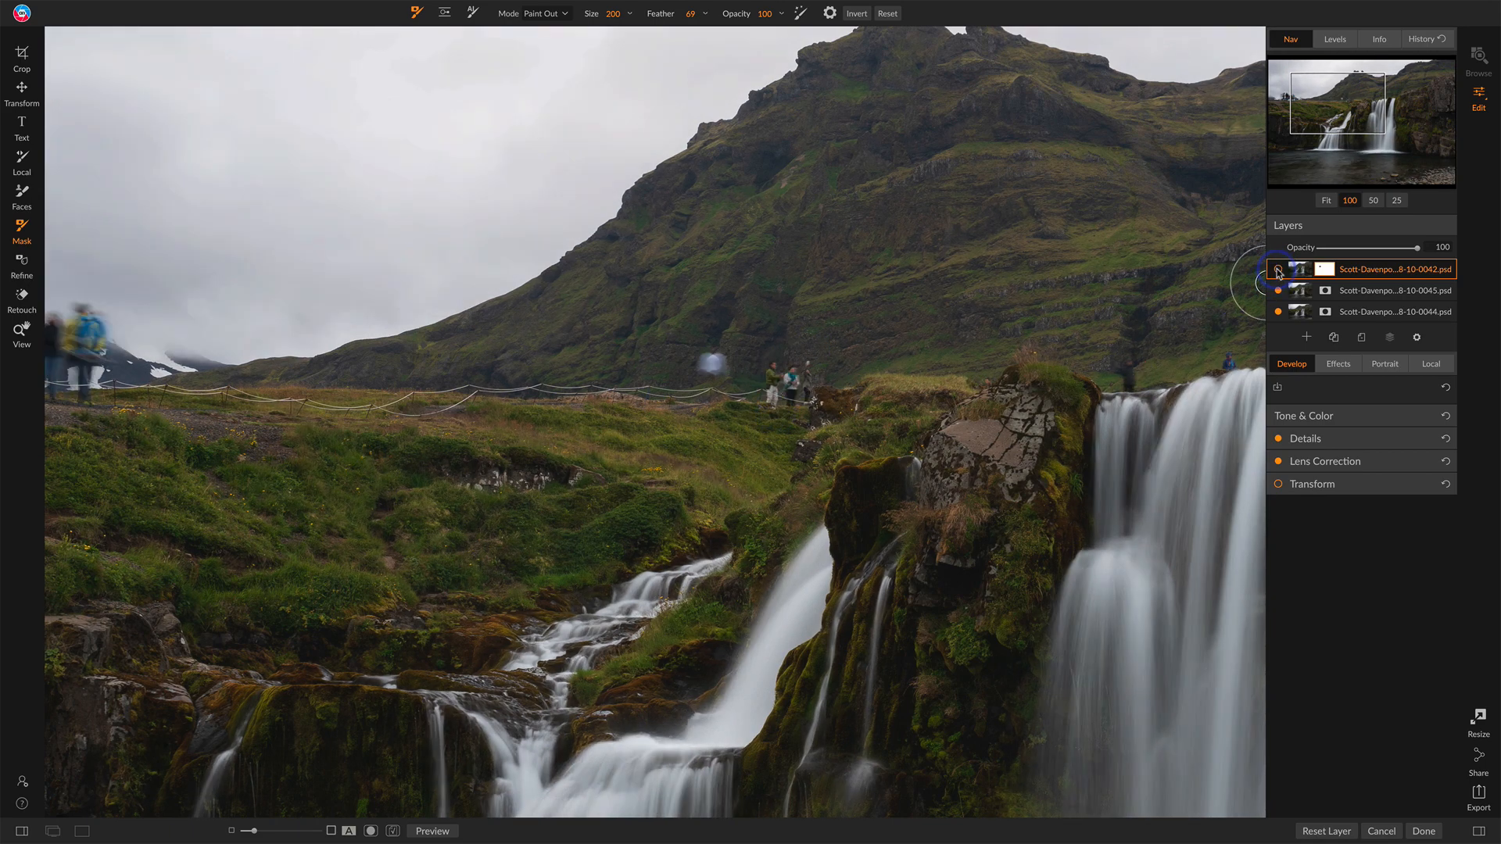
pyautogui.click(1279, 270)
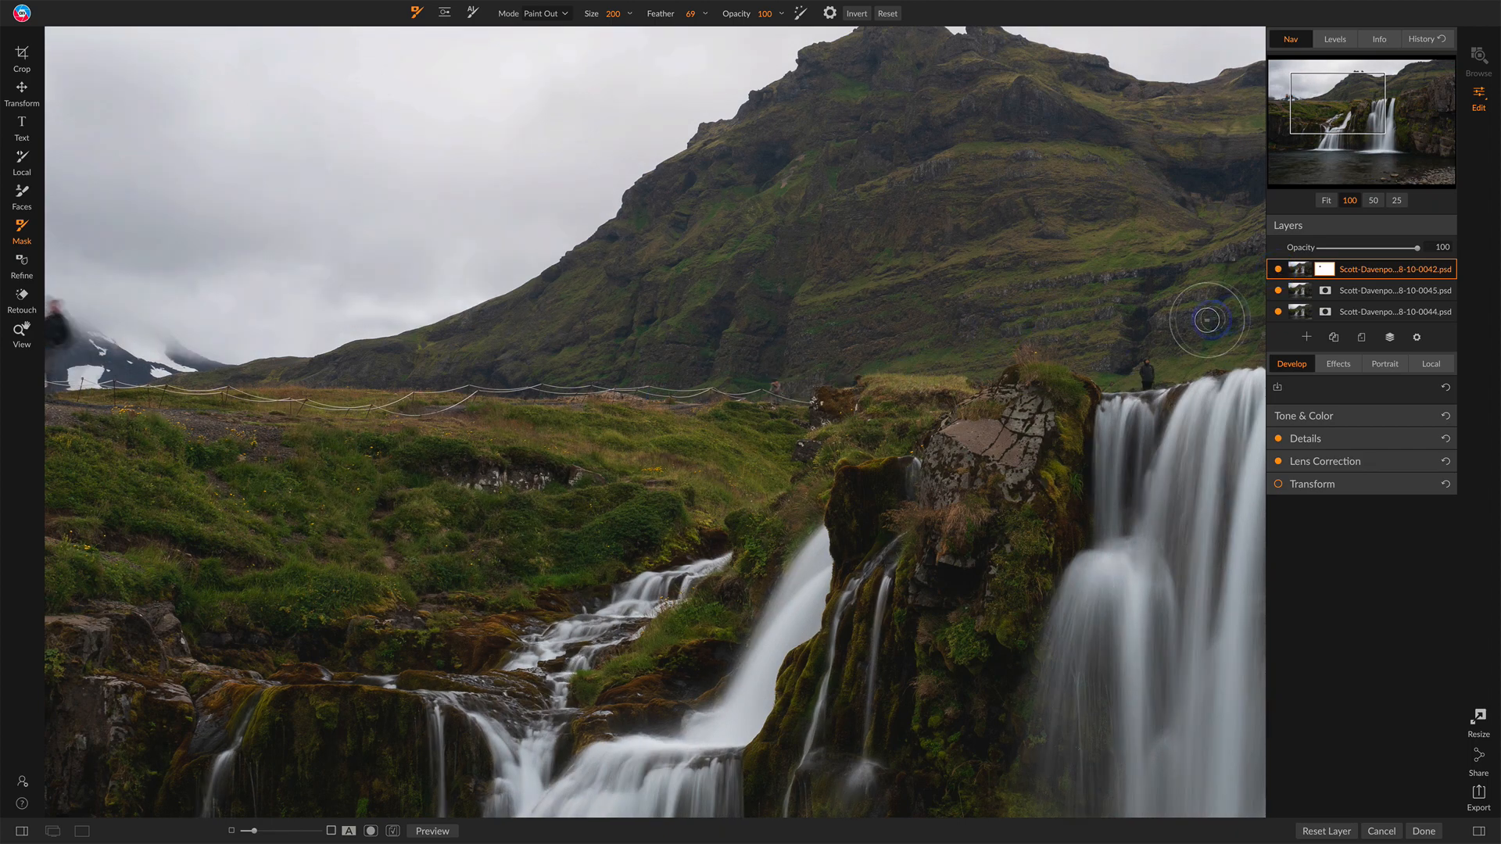
pyautogui.click(1279, 269)
pyautogui.click(1279, 270)
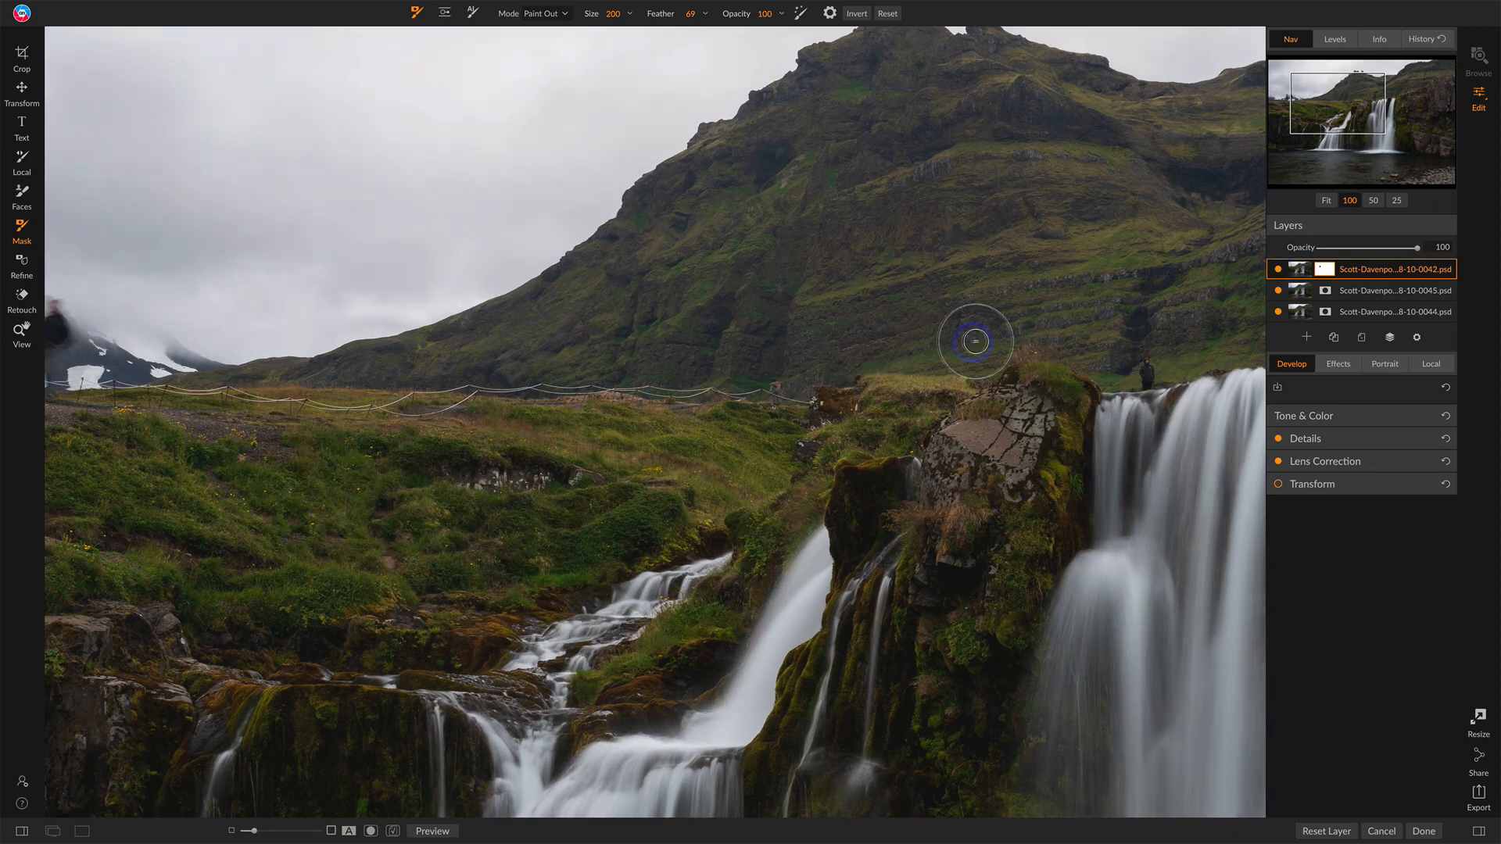
pyautogui.press('[')
pyautogui.press('[')
pyautogui.press('[')
pyautogui.press('[')
pyautogui.press('[')
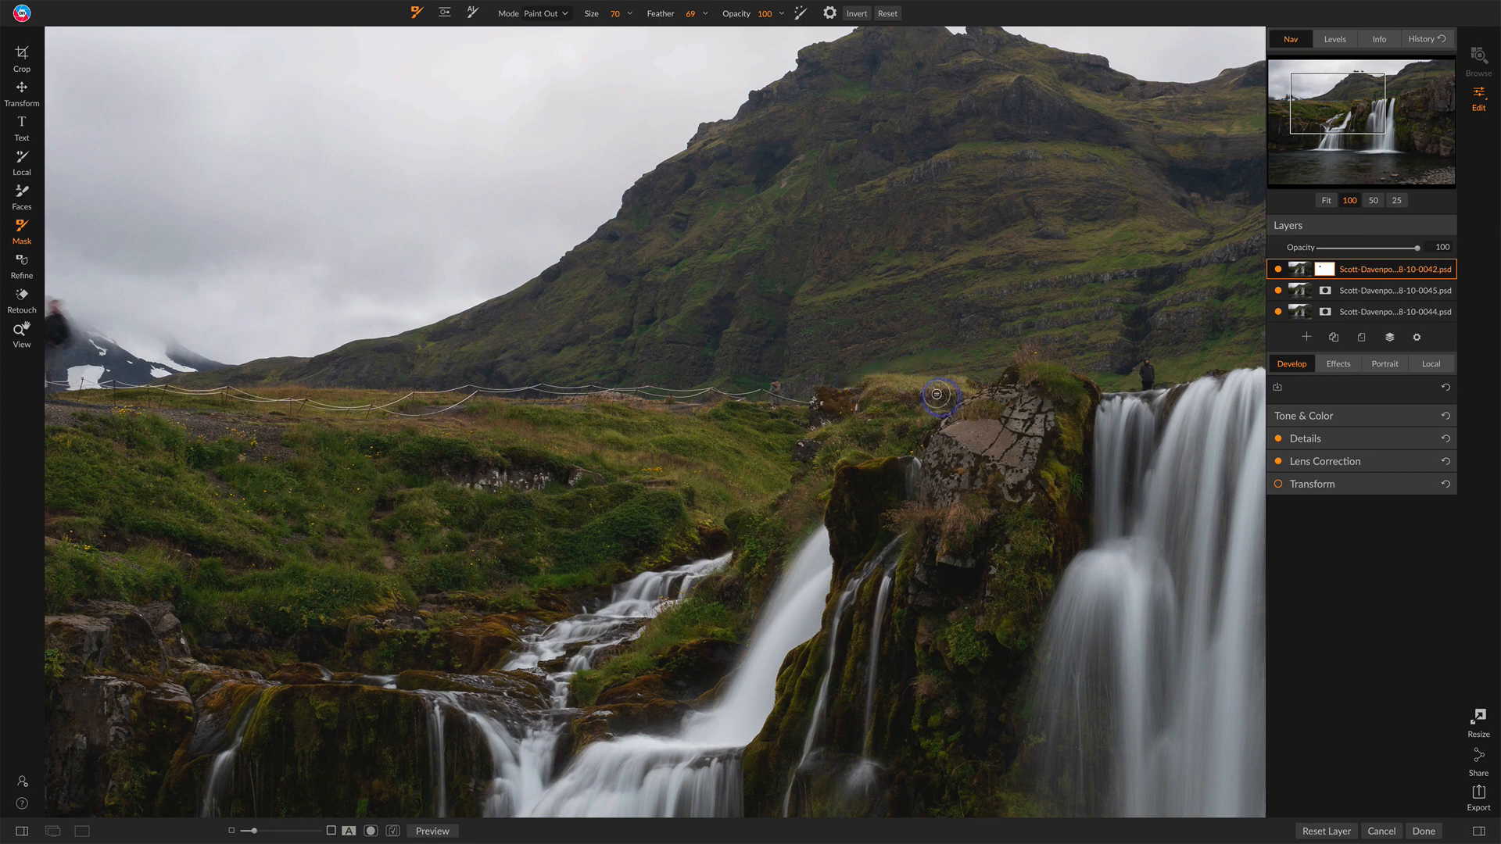
pyautogui.click(1279, 269)
pyautogui.click(1278, 270)
pyautogui.press('[')
pyautogui.press('[')
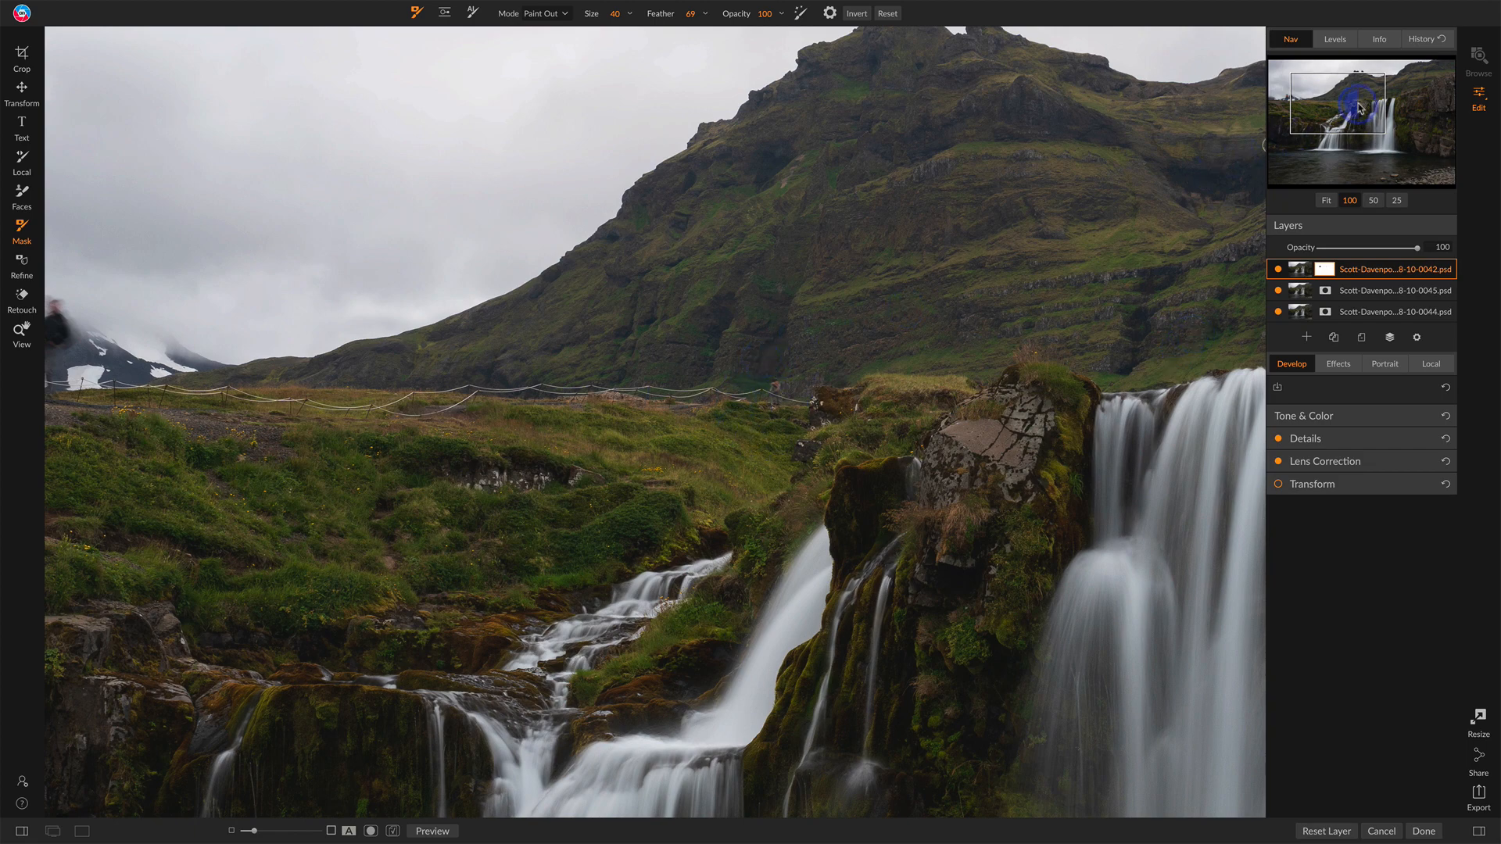
# - Paint out the area at the right edge of the rock face beside the large waterfall on the 0042 layer, using brush size 125
pyautogui.moveTo(1361, 107); pyautogui.dragTo(1420, 153)
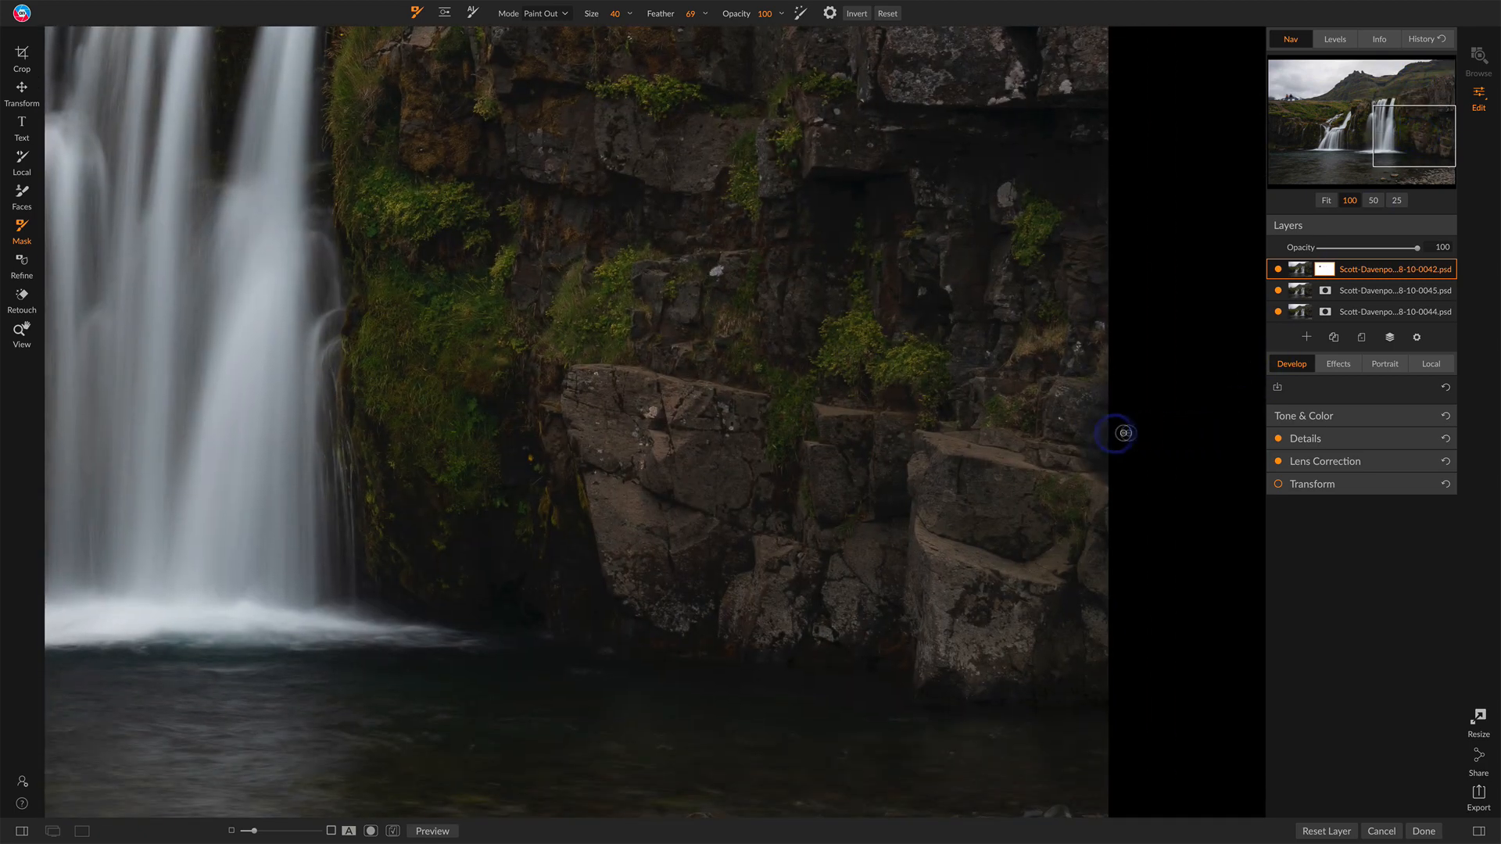
pyautogui.press(']')
pyautogui.press(']')
pyautogui.press(']')
pyautogui.press(']')
pyautogui.press(']')
pyautogui.press(']')
pyautogui.press(']')
pyautogui.press(']')
pyautogui.click(1278, 269)
pyautogui.moveTo(1114, 365)
pyautogui.mouseDown()
pyautogui.moveTo(1085, 420)
pyautogui.moveTo(1104, 424)
pyautogui.moveTo(1084, 470)
pyautogui.moveTo(1098, 496)
pyautogui.moveTo(1089, 409)
pyautogui.mouseUp()
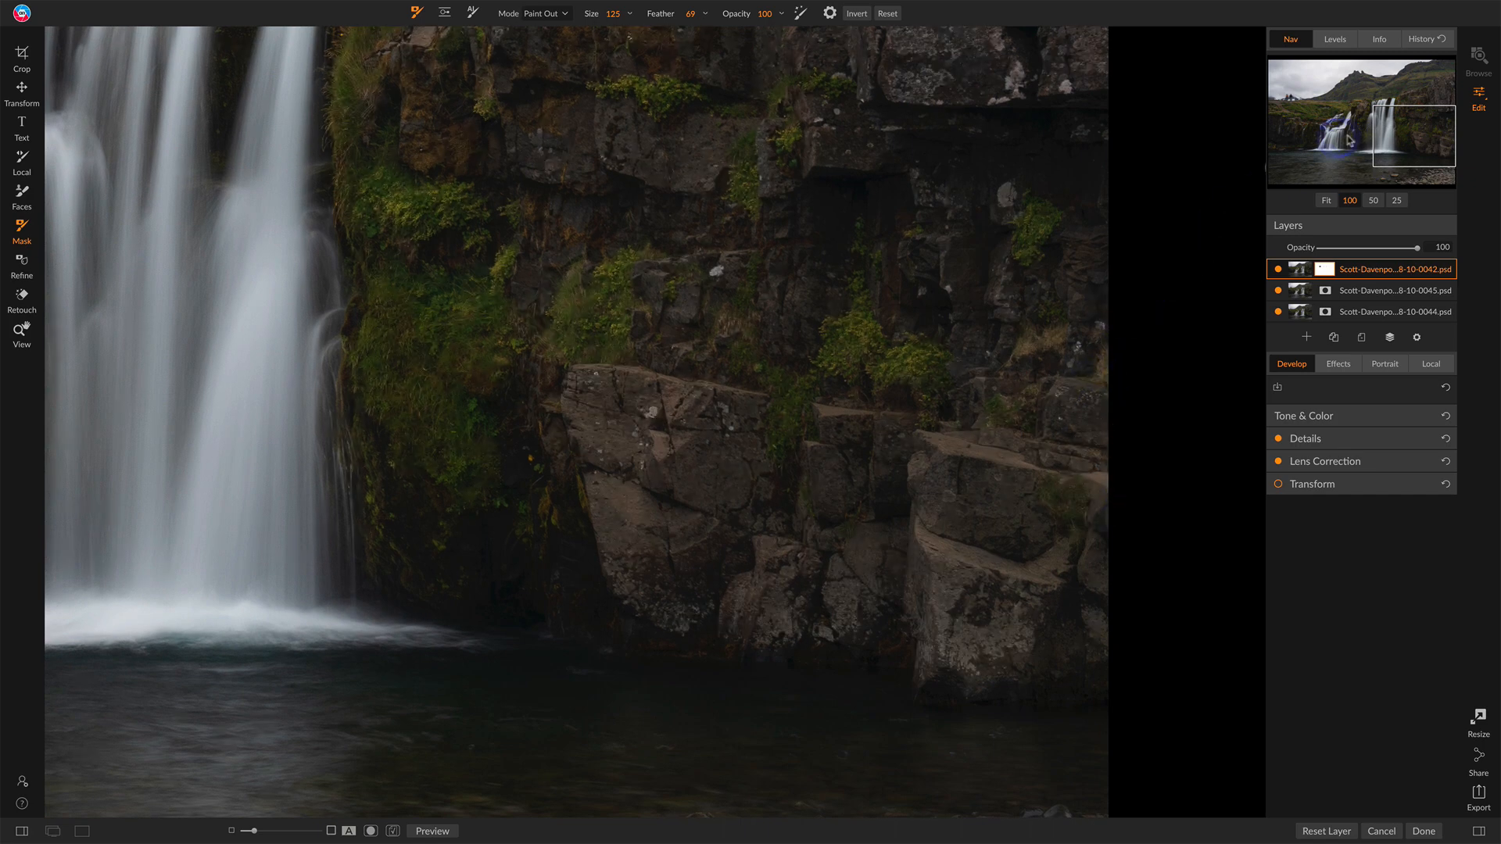
# - Compare the people in front of the snowy mountain in the 0042 and 0045 exposures by toggling the 0042 layer
pyautogui.click(1408, 137)
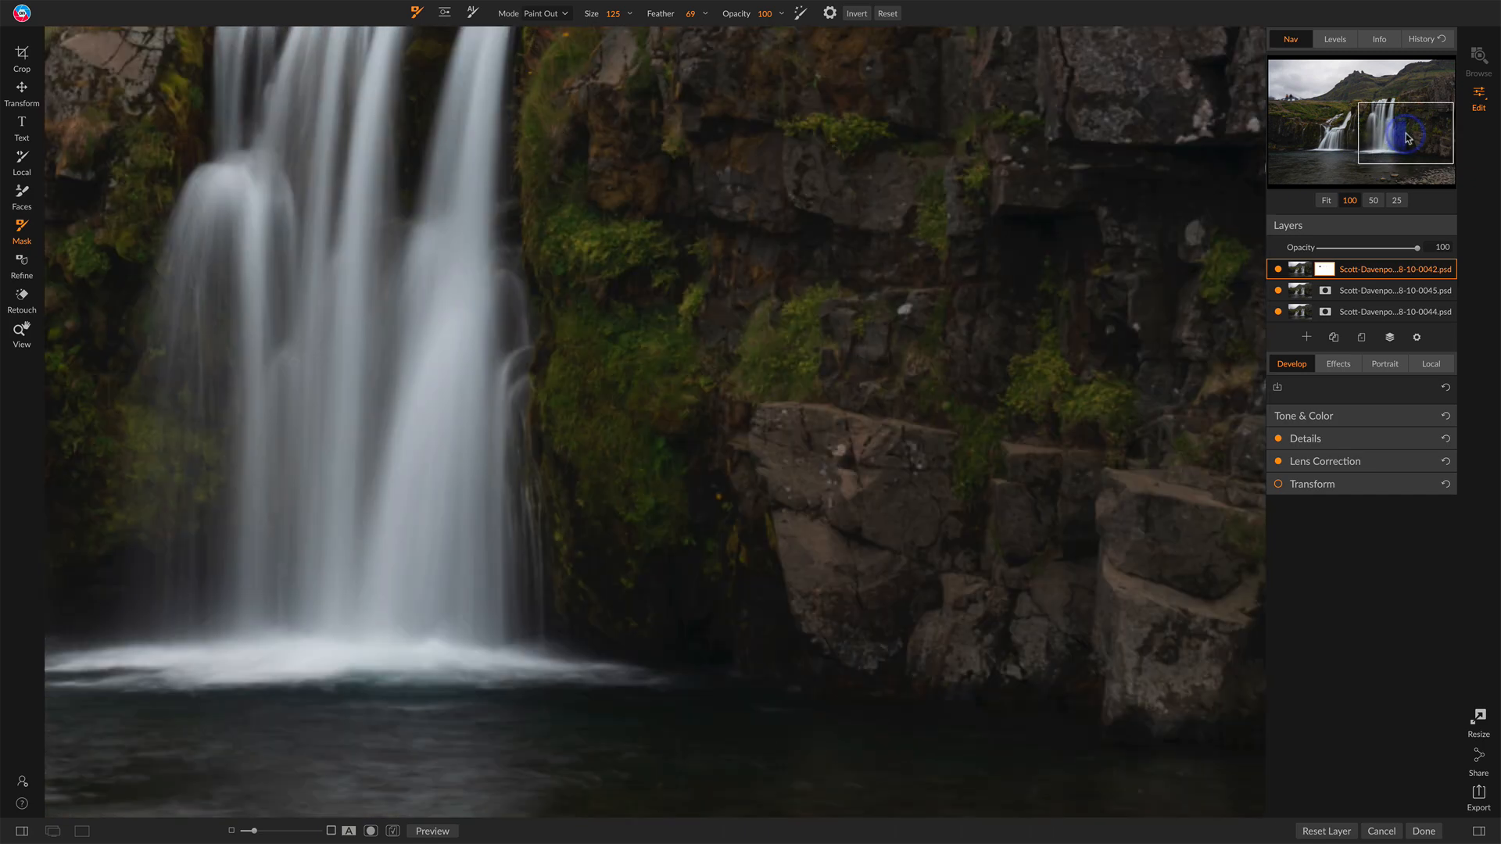
pyautogui.click(1305, 105)
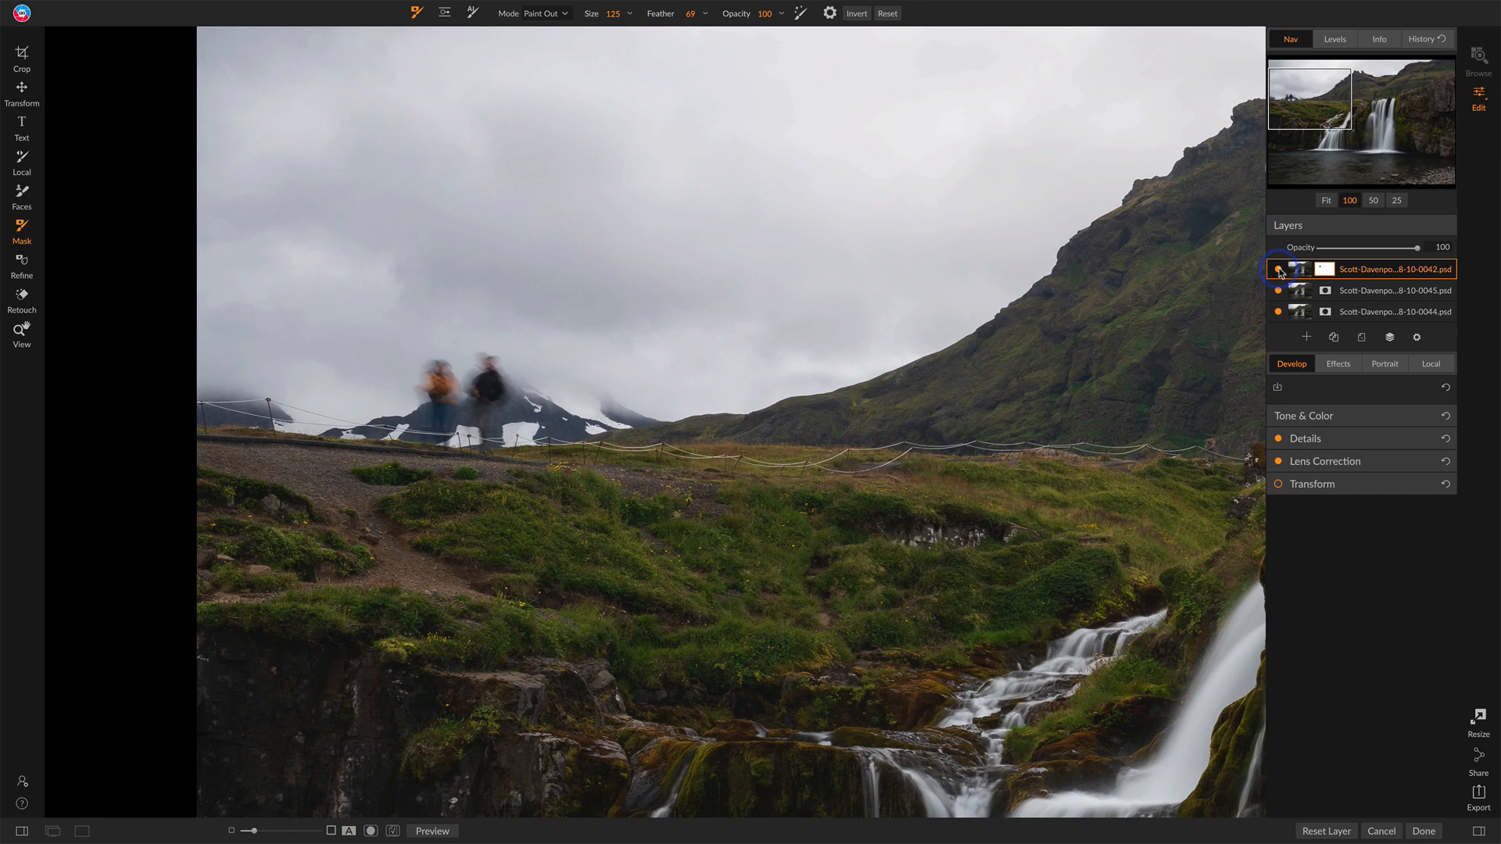
pyautogui.click(1279, 269)
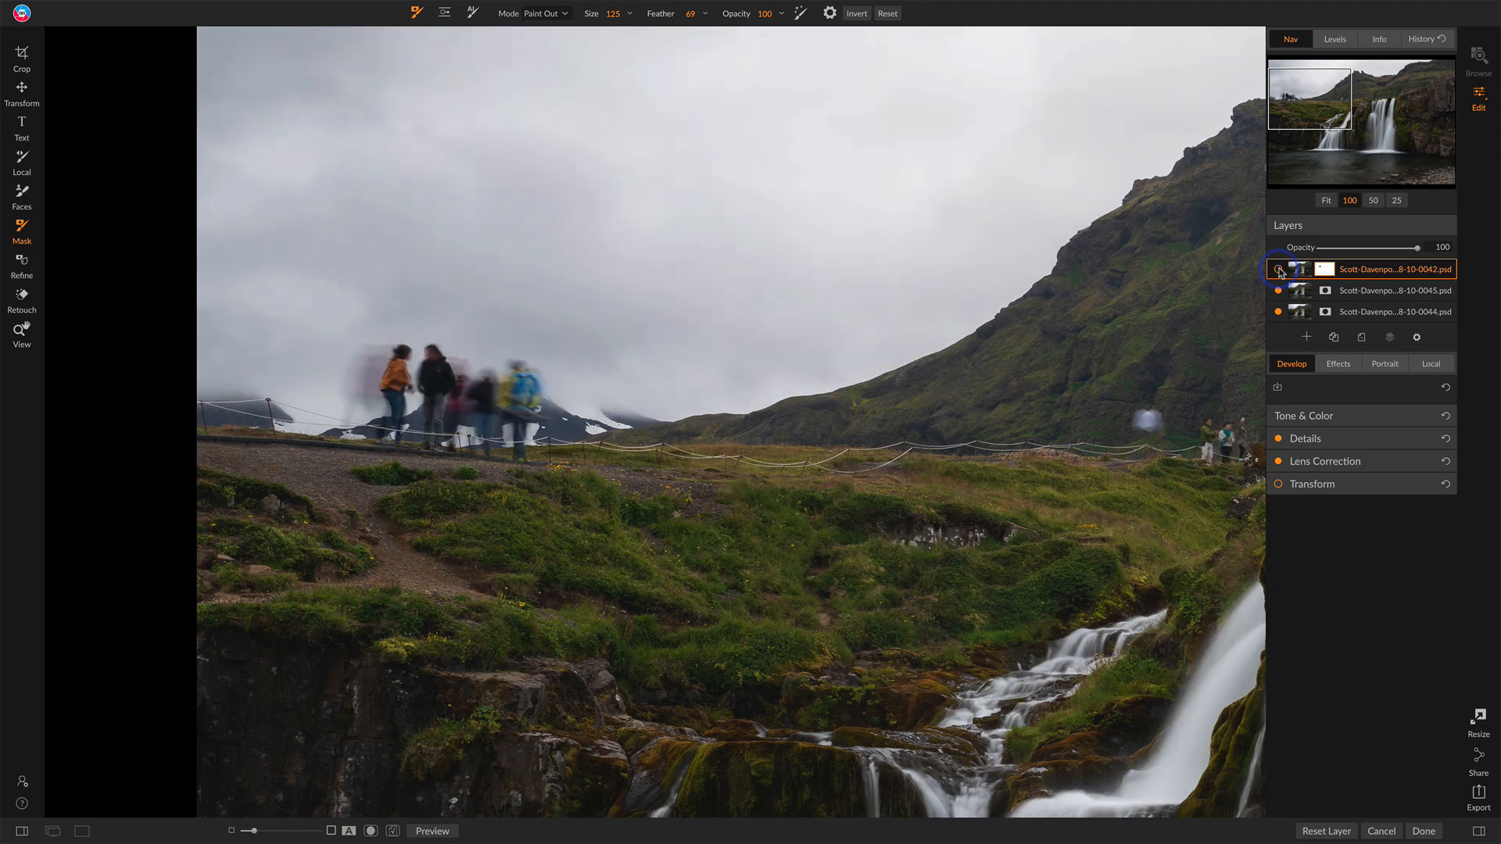
pyautogui.click(1278, 270)
pyautogui.click(1278, 270)
pyautogui.click(1278, 270)
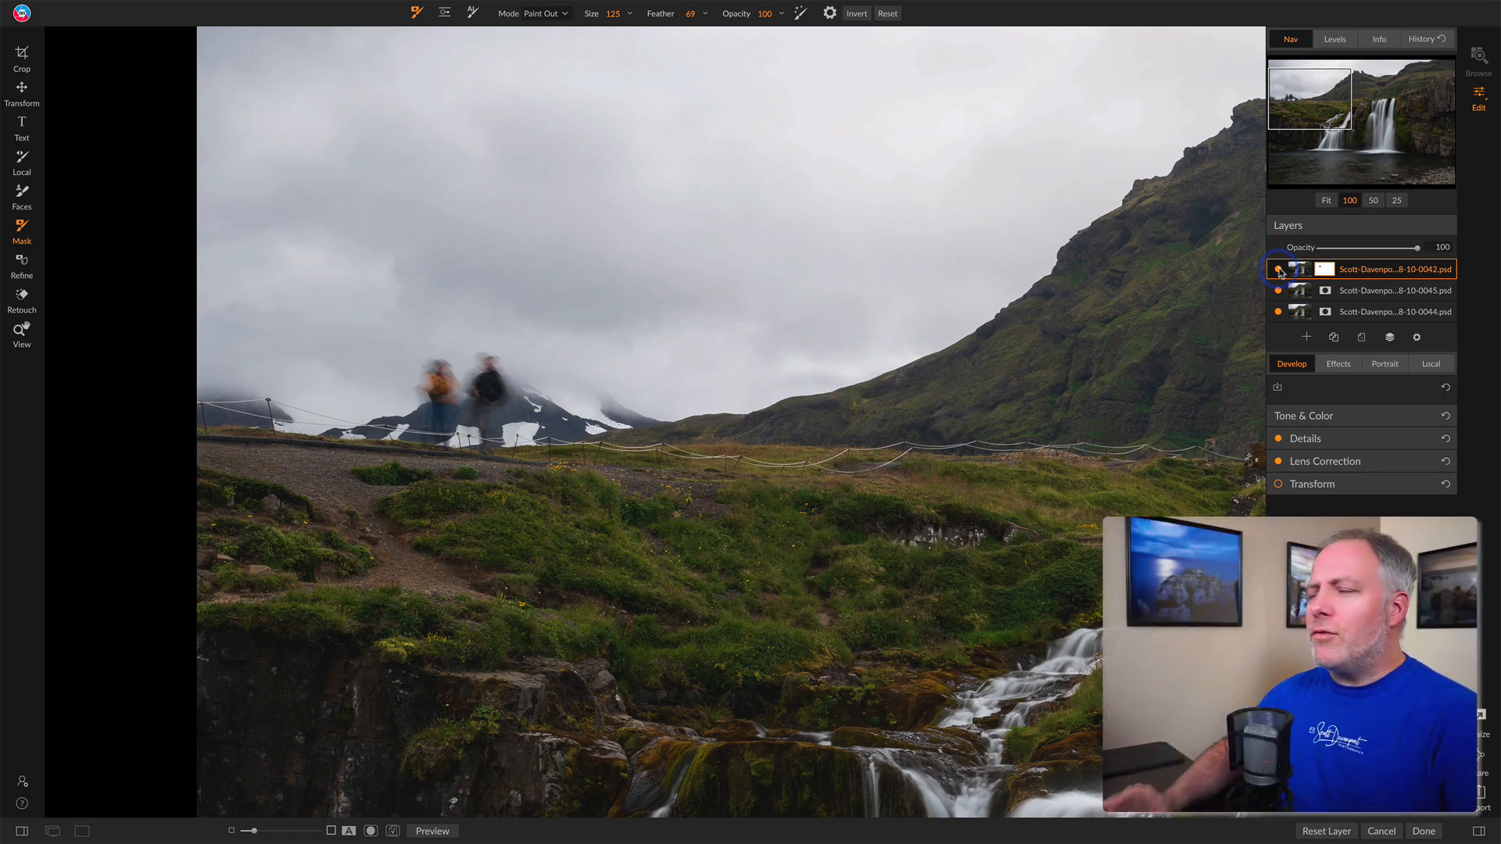
# - Merge the 0042 layer down into the 0045 layer and compare the merged layer with the 0044 exposure
pyautogui.click(1329, 294)
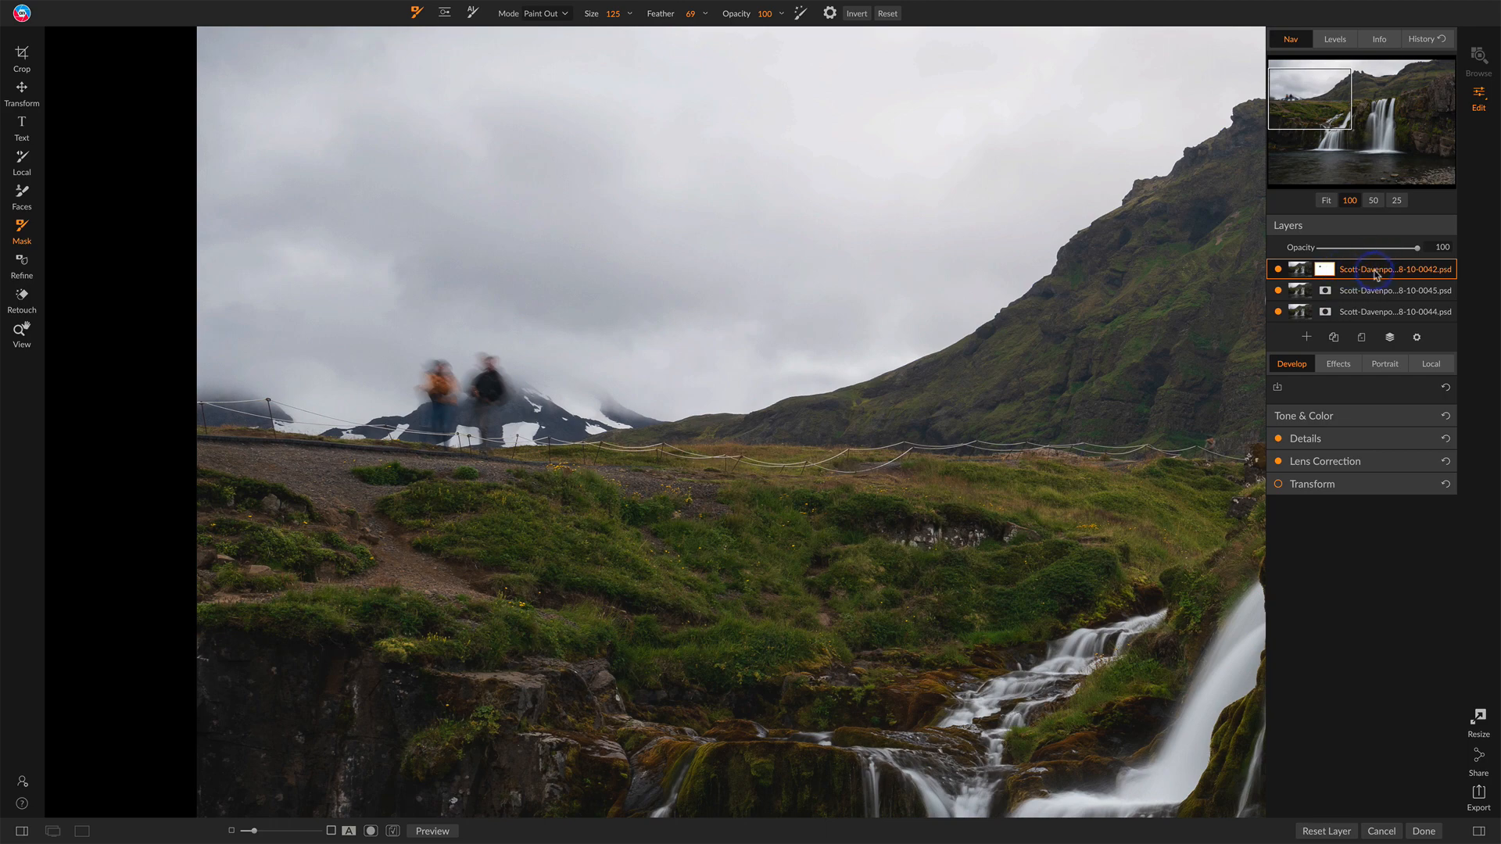
pyautogui.click(1390, 338)
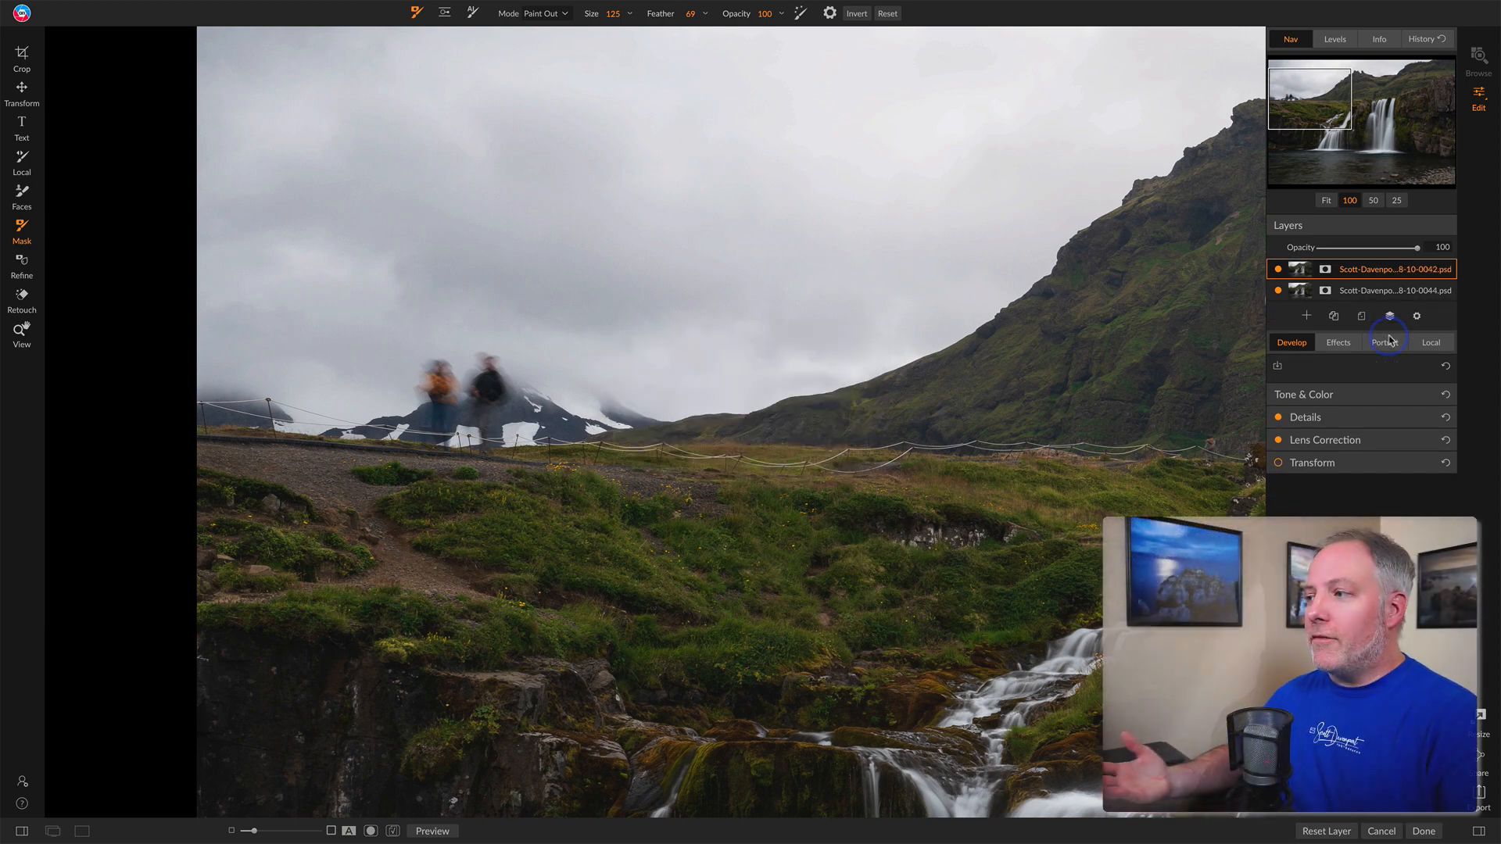
pyautogui.click(1279, 271)
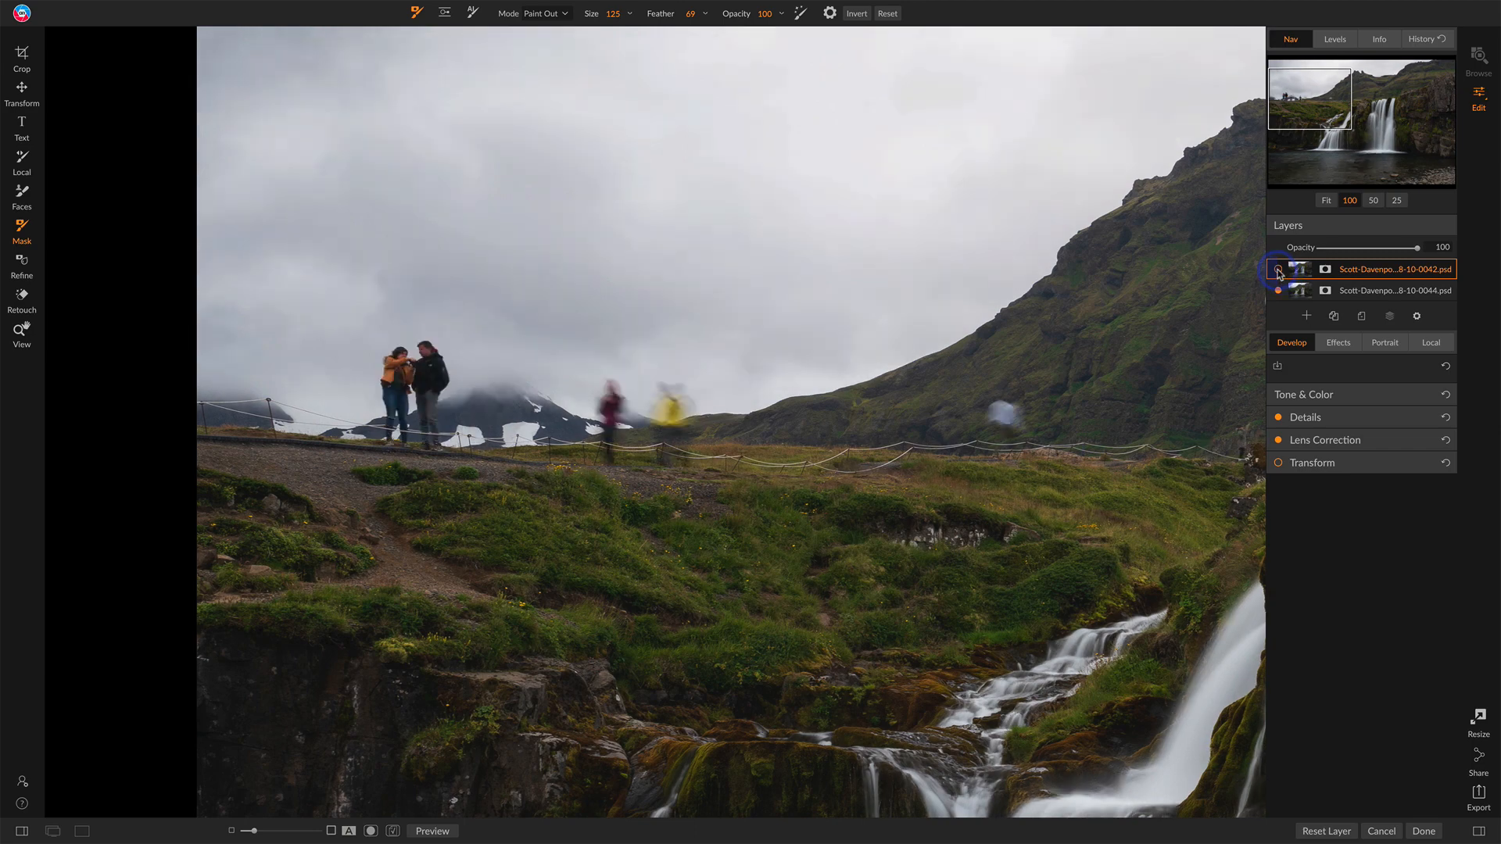
pyautogui.click(1279, 270)
pyautogui.click(1279, 271)
pyautogui.click(1279, 271)
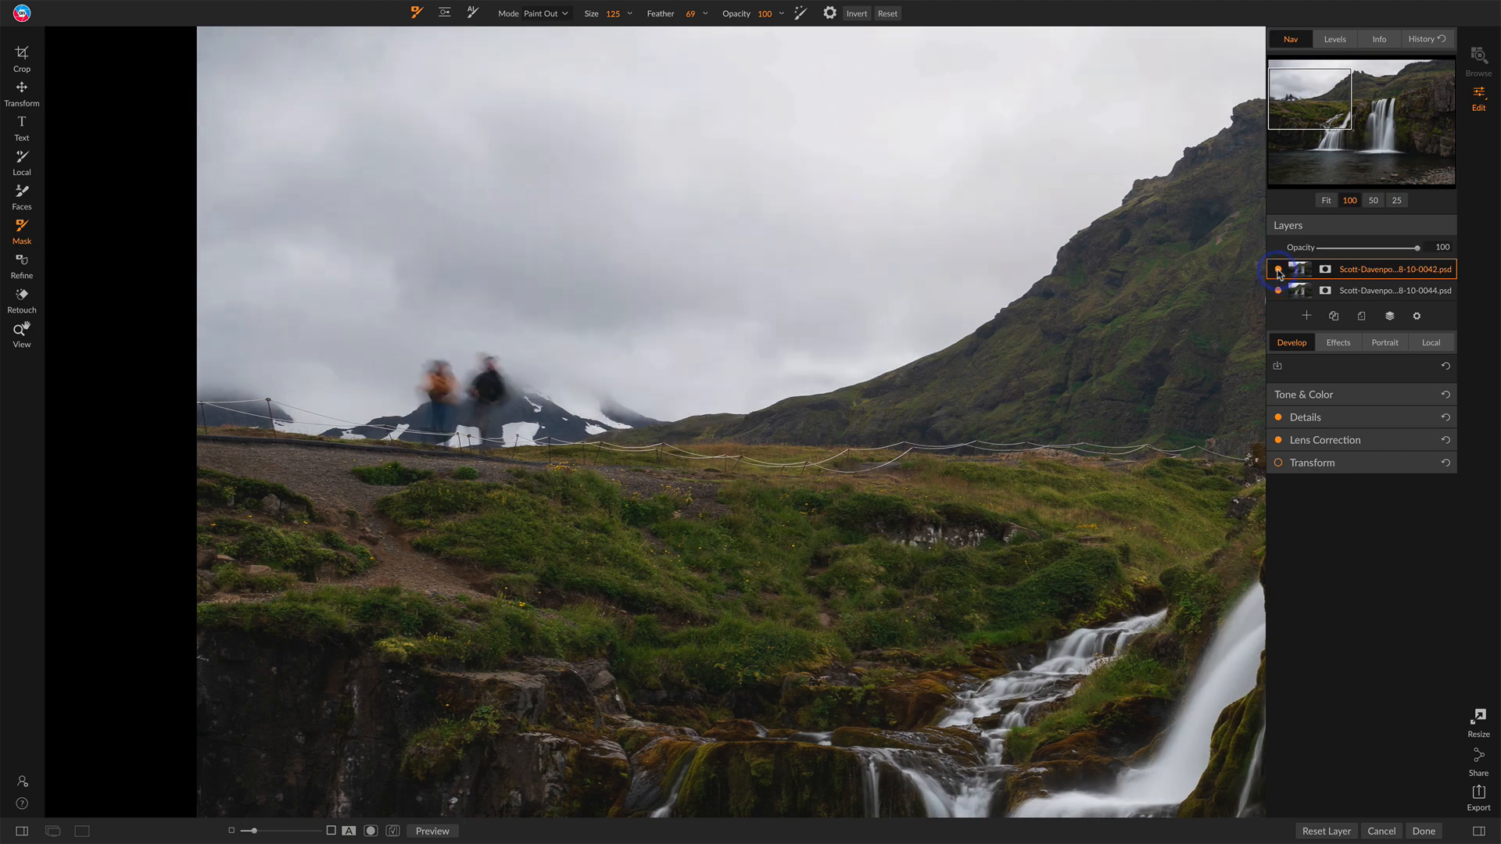
# - Paint out the small figure at the far end of the rope fence on the merged 0042 layer, using brush size 80
pyautogui.click(1279, 271)
pyautogui.click(1279, 270)
pyautogui.press('[')
pyautogui.press('[')
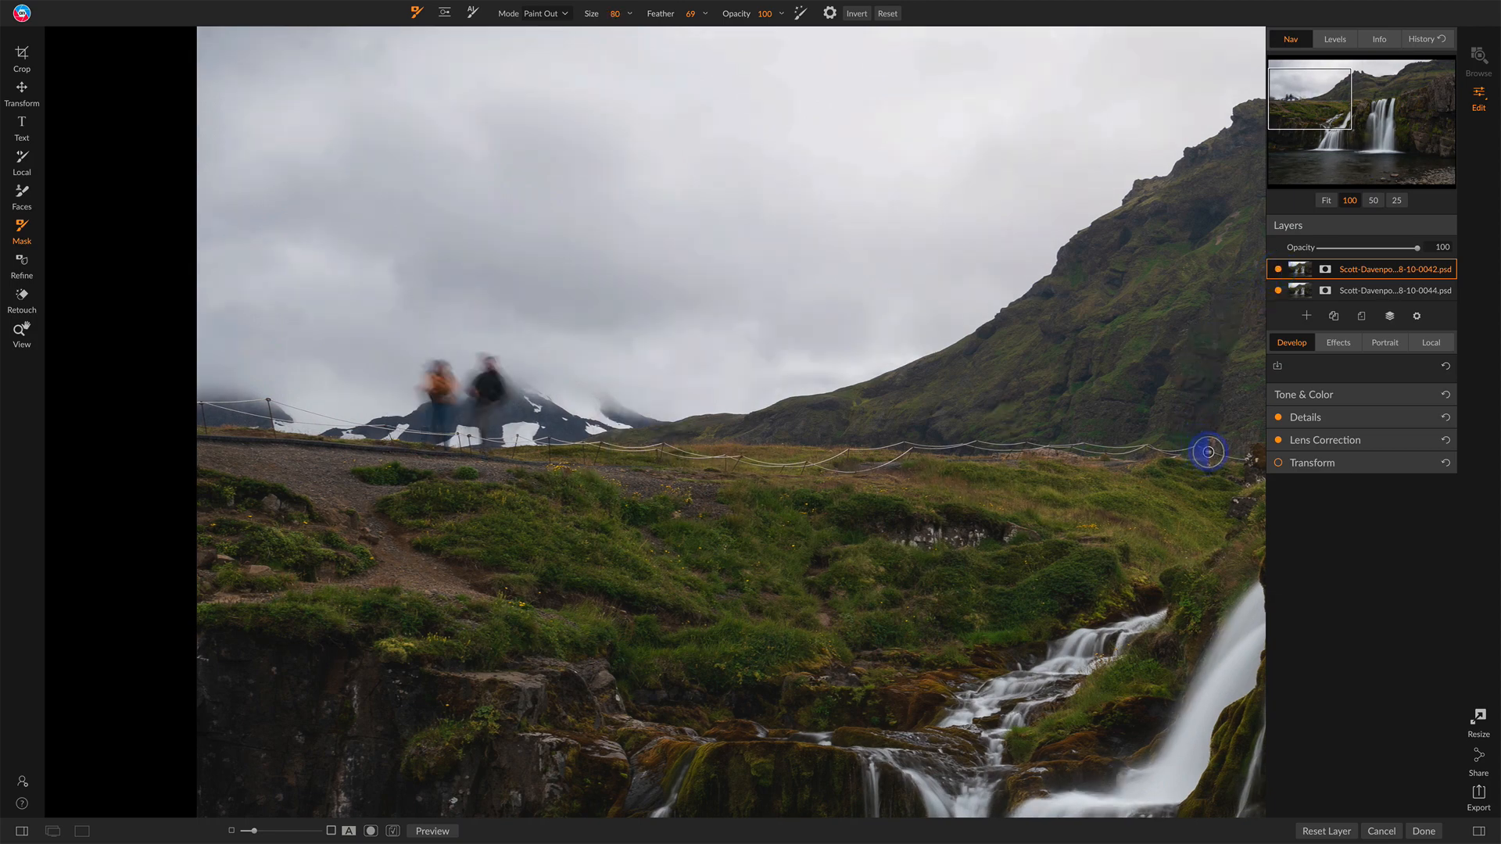
pyautogui.moveTo(1208, 443); pyautogui.dragTo(1204, 453)
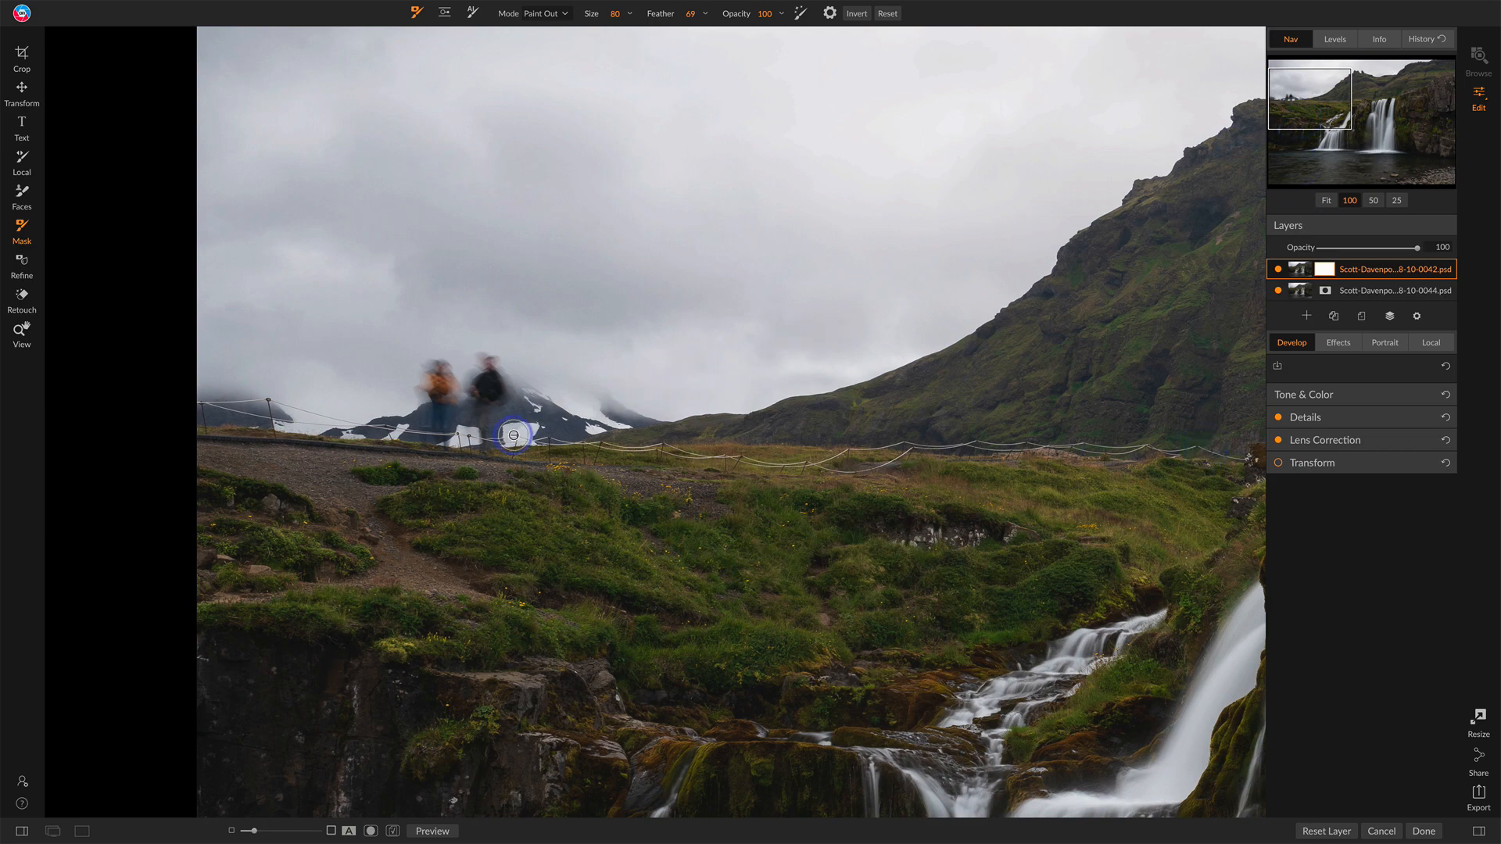
# - Compare the merged 0042 layer with the 0044 exposure around the two people by repeatedly toggling the upper layer's visibility
pyautogui.click(1279, 270)
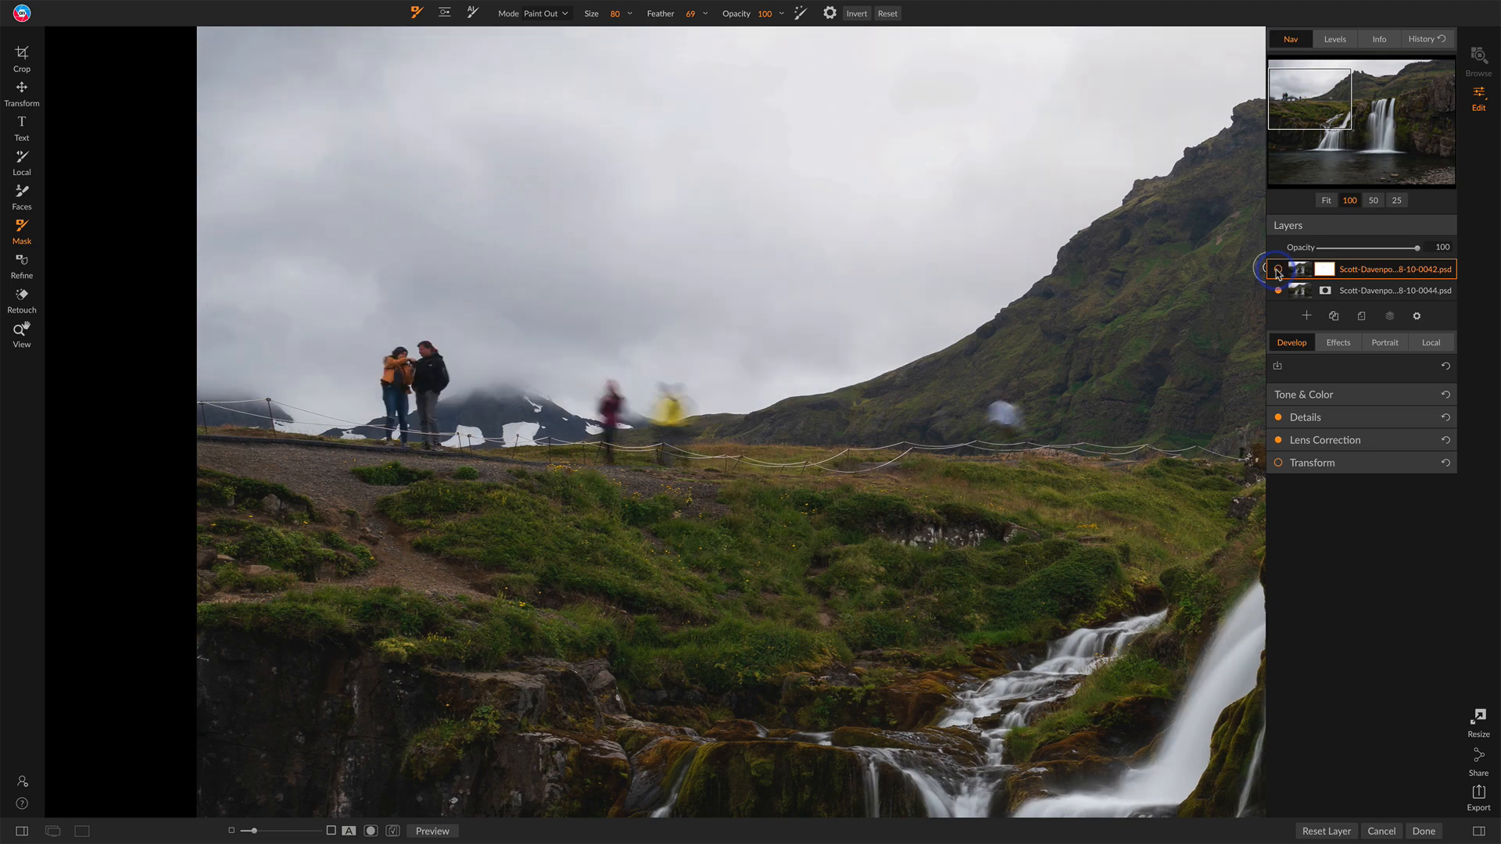
pyautogui.click(1278, 270)
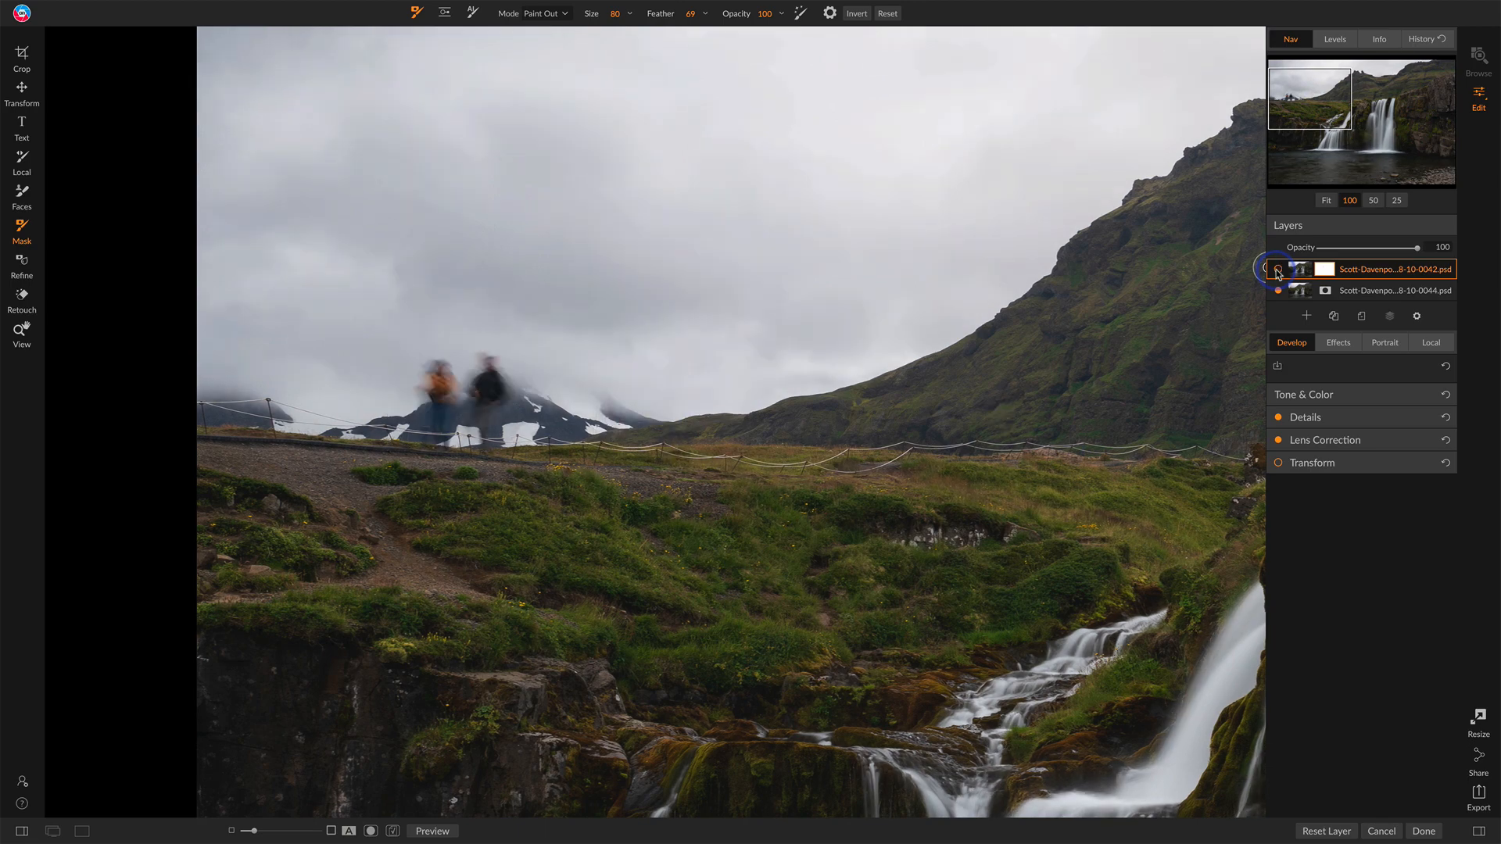
pyautogui.click(1278, 270)
pyautogui.click(1279, 269)
pyautogui.click(1279, 269)
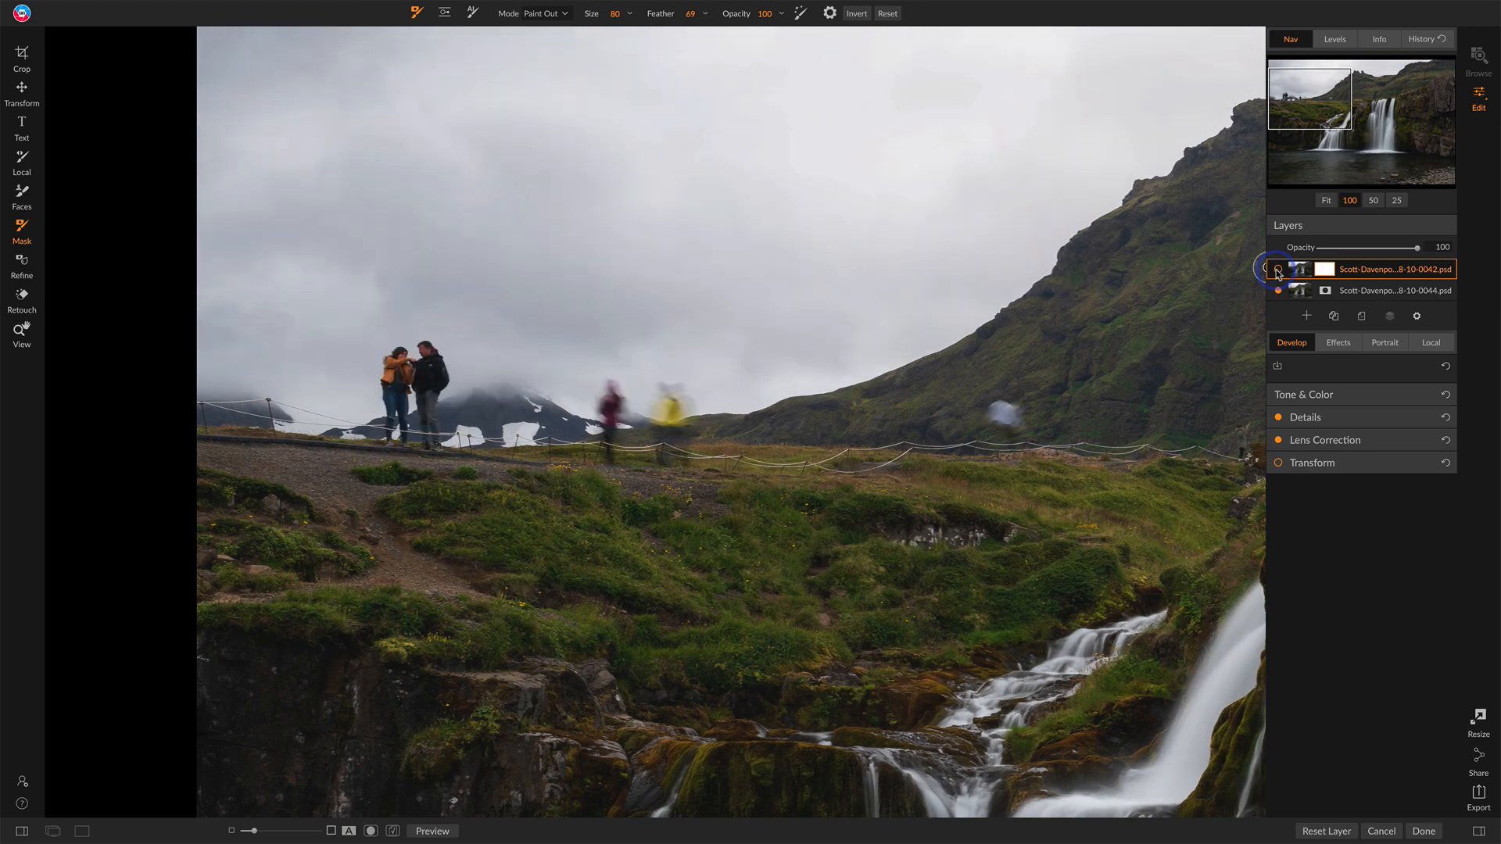
pyautogui.click(1279, 270)
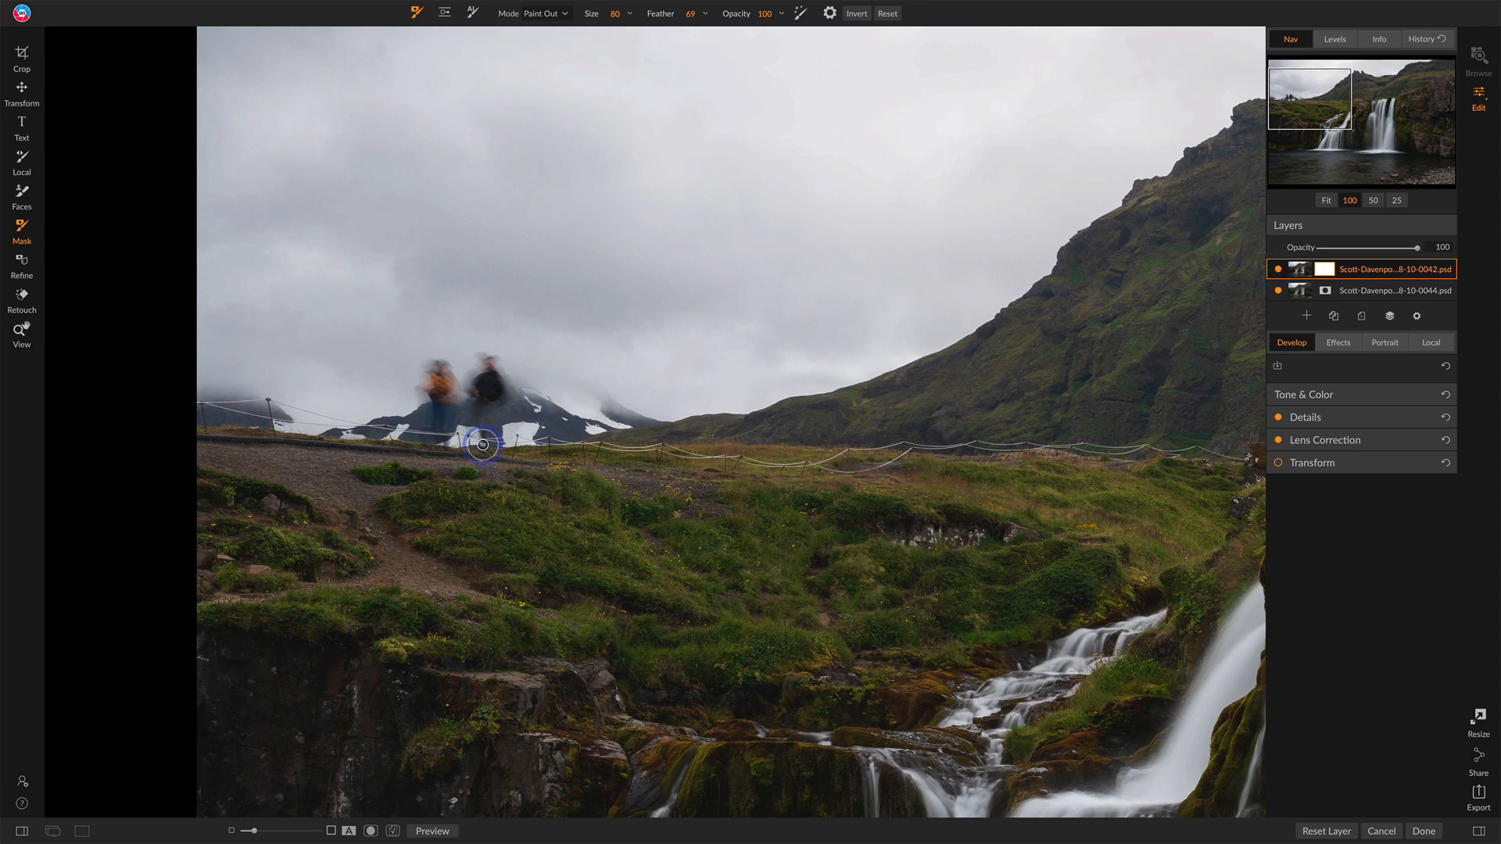
# - Paint out the dark-clothed person in front of the snowy mountain on the 0042 layer, using brush size 125
pyautogui.press(']')
pyautogui.press(']')
pyautogui.press(']')
pyautogui.moveTo(483, 445)
pyautogui.mouseDown()
pyautogui.moveTo(489, 357)
pyautogui.moveTo(480, 400)
pyautogui.mouseUp()
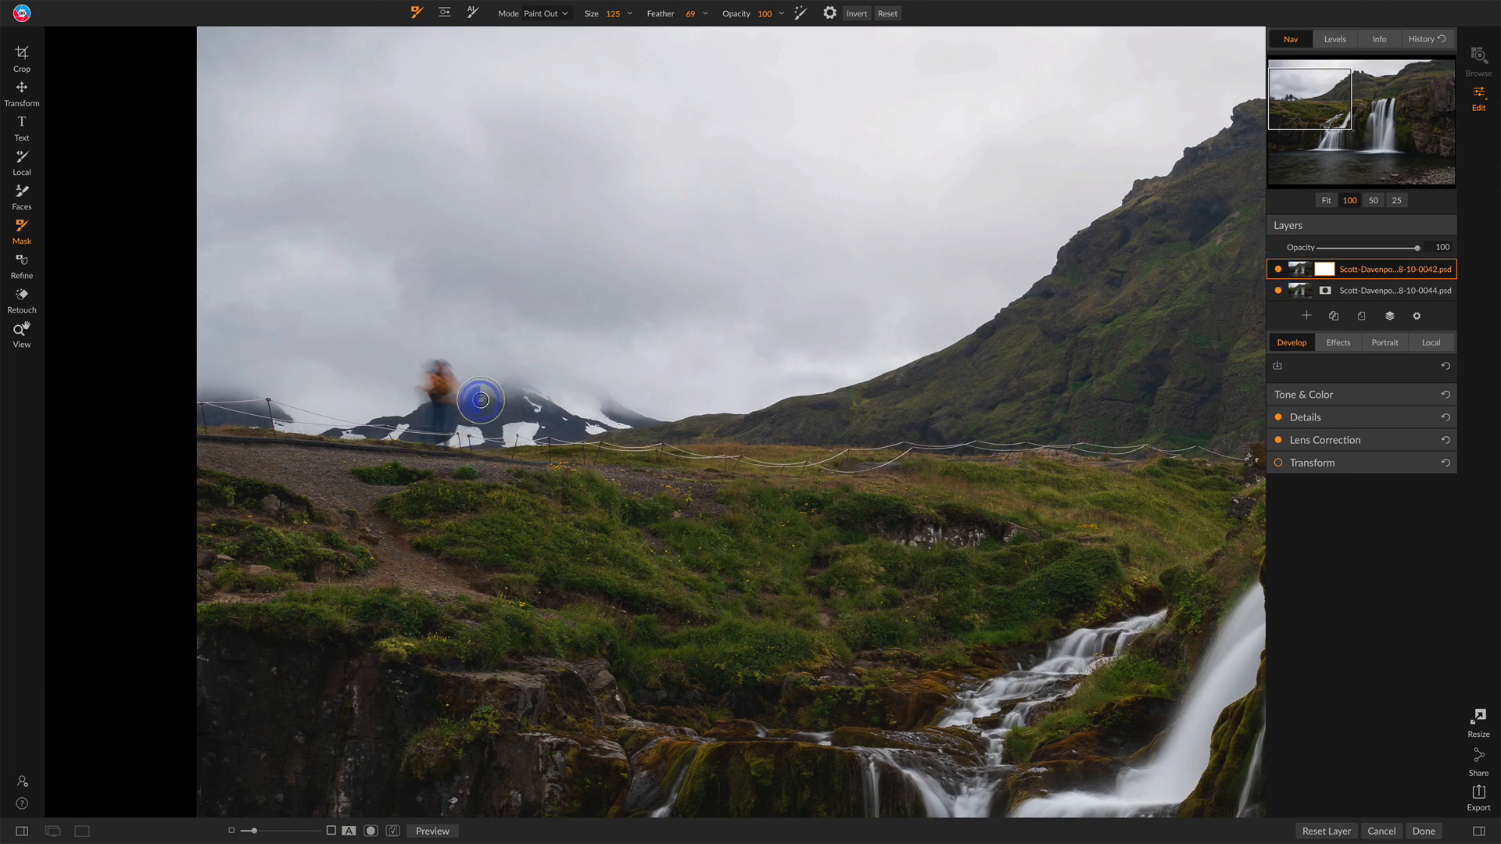
pyautogui.click(1280, 270)
pyautogui.click(1279, 269)
# - Try to paint out the orange-jacketed person on the 0042 layer and compare the area with the 0044 exposure
pyautogui.moveTo(443, 380)
pyautogui.mouseDown()
pyautogui.moveTo(436, 430)
pyautogui.moveTo(446, 375)
pyautogui.moveTo(469, 371)
pyautogui.mouseUp()
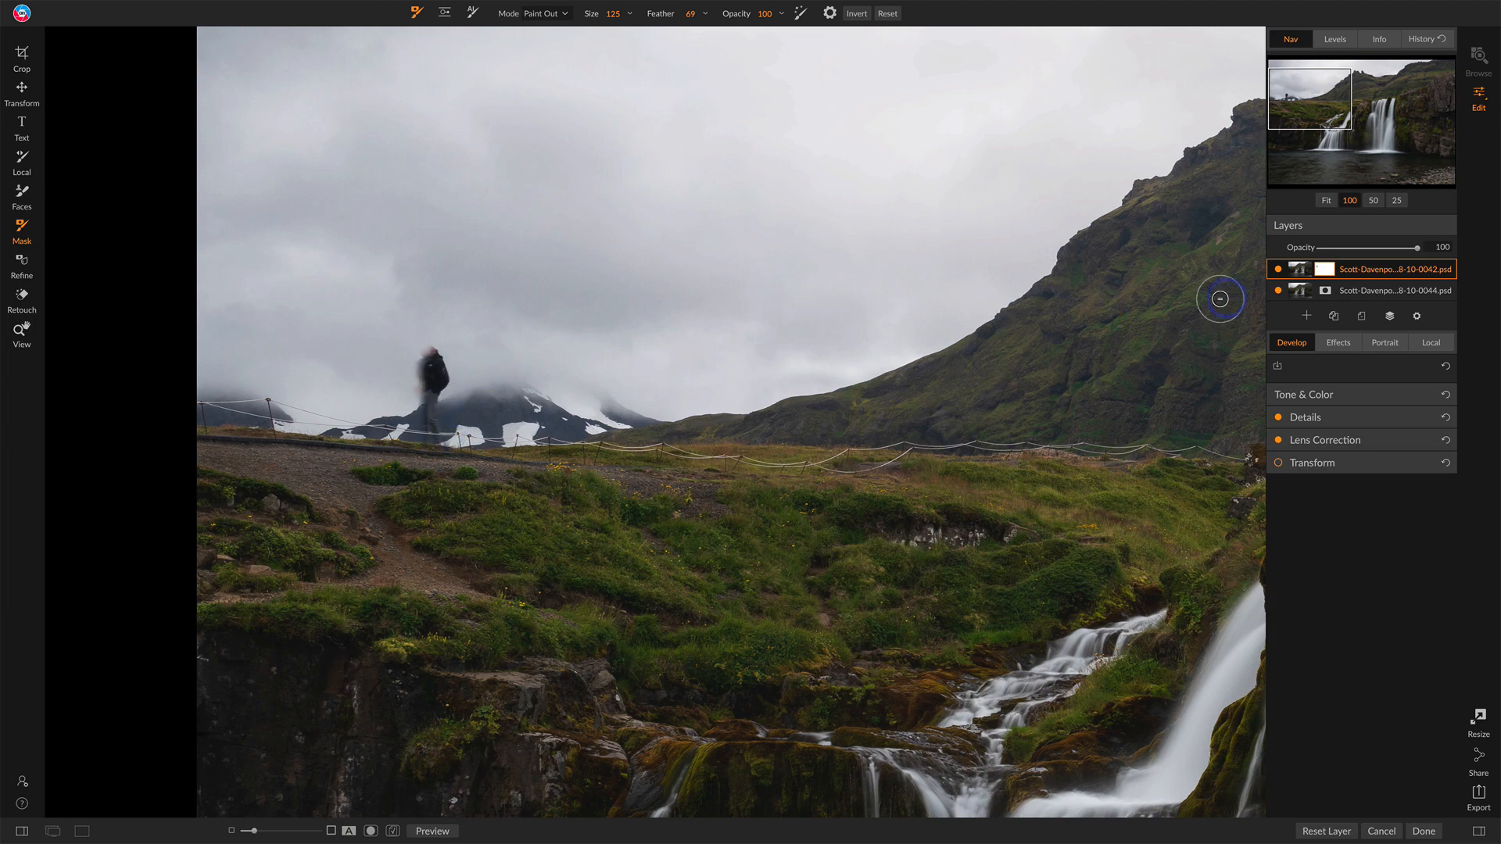
pyautogui.click(1278, 270)
pyautogui.click(1278, 270)
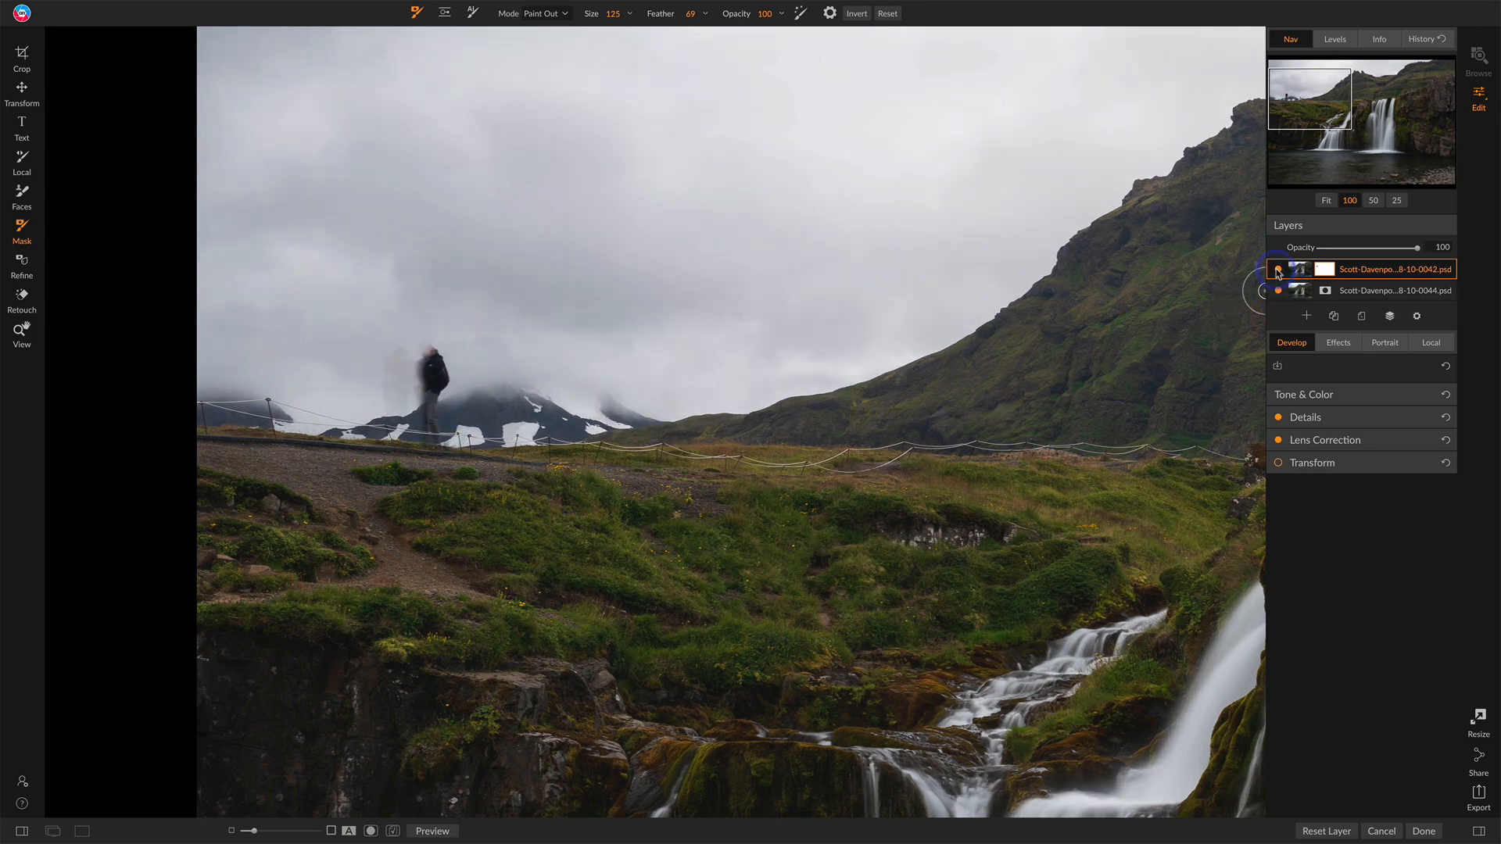
pyautogui.click(1278, 270)
pyautogui.click(1279, 269)
pyautogui.click(1278, 270)
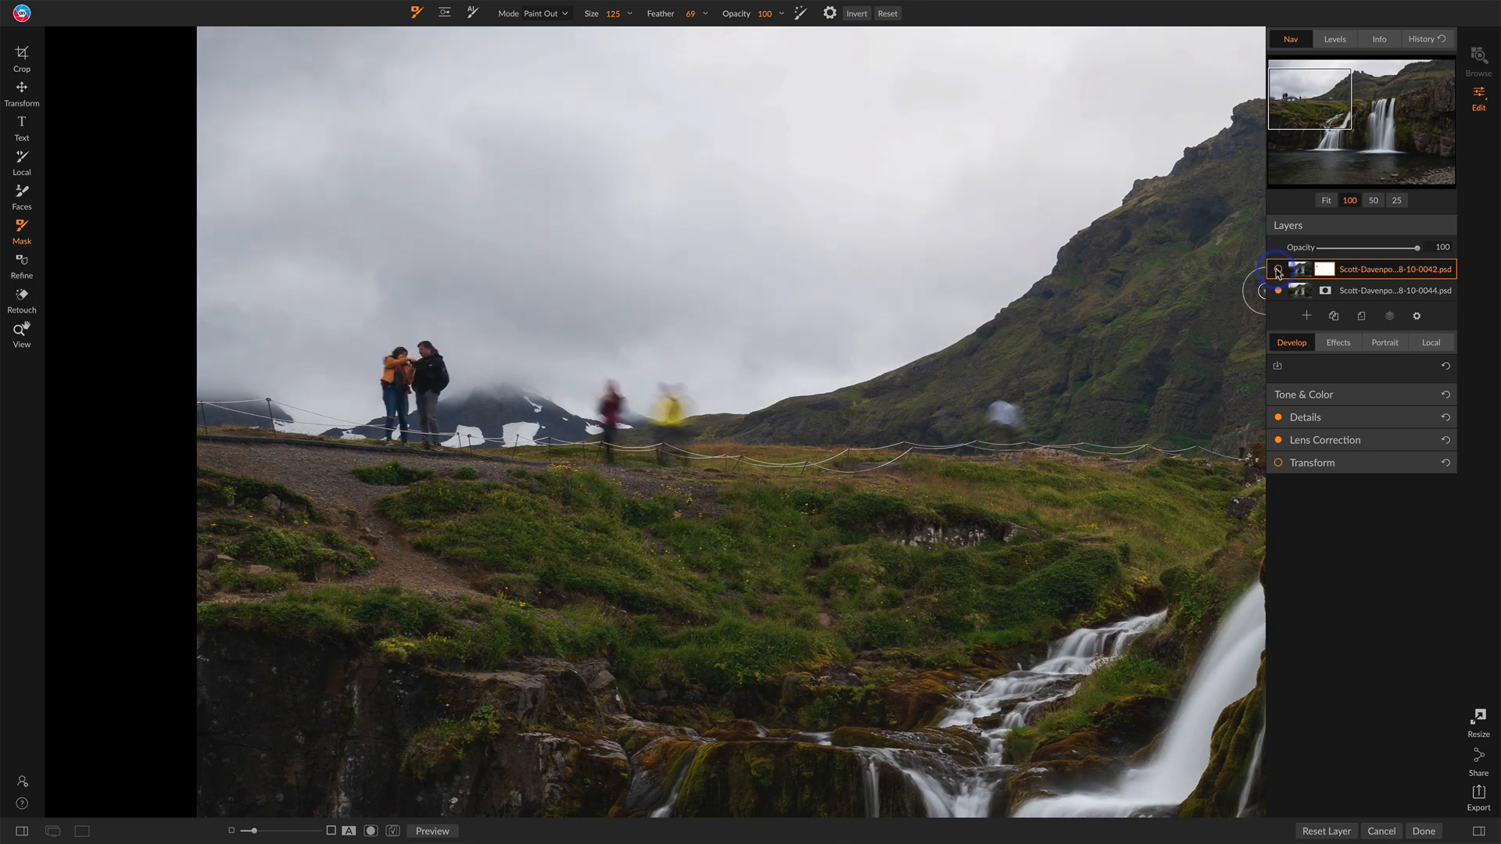
pyautogui.click(1278, 270)
pyautogui.click(1278, 269)
pyautogui.click(1279, 270)
pyautogui.click(1279, 270)
pyautogui.click(1279, 270)
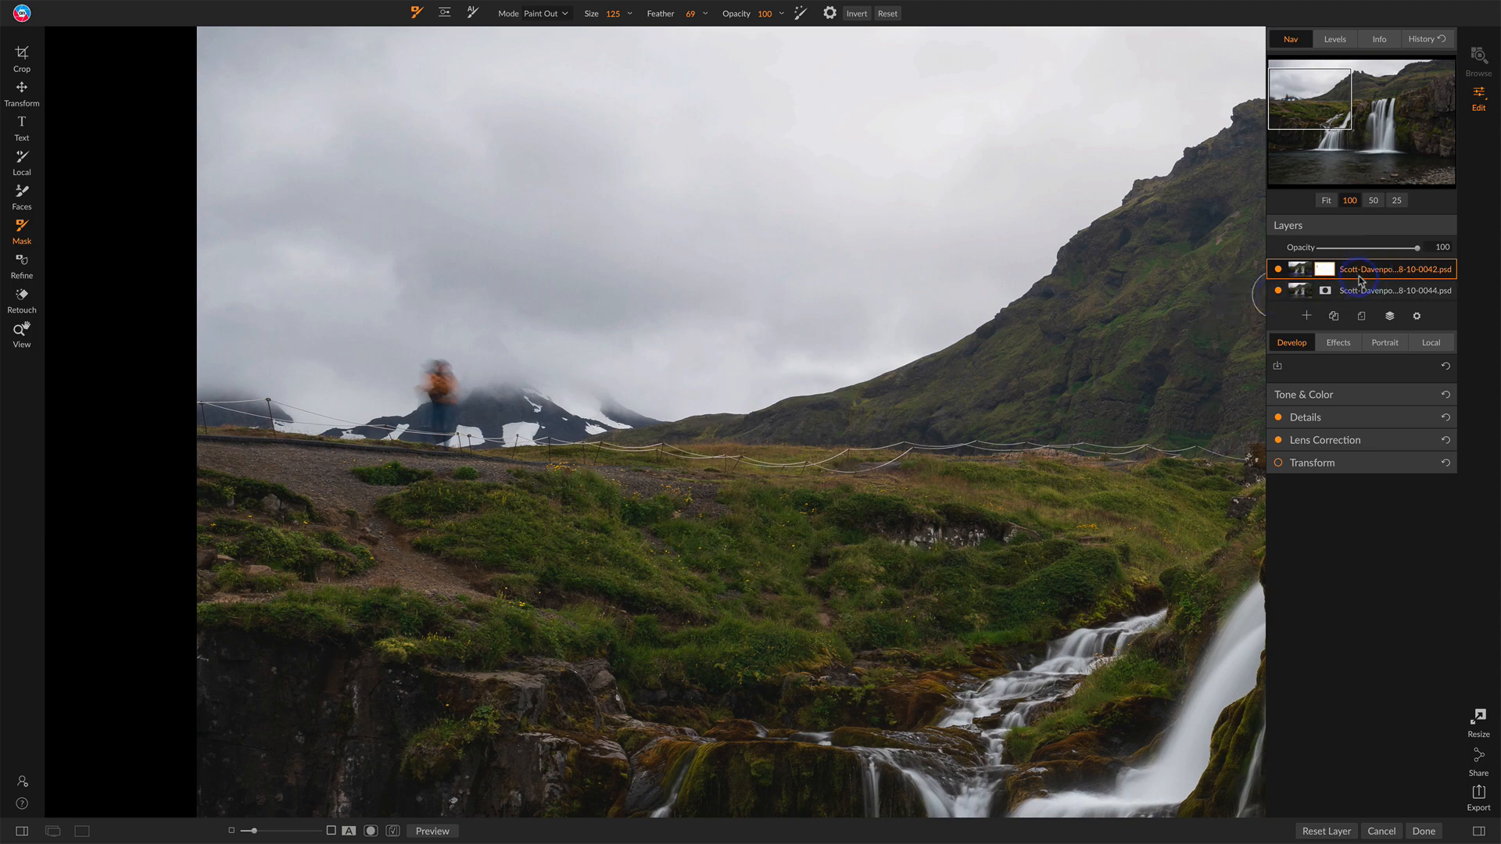
# - Merge the 0042 layer down into the 0044 layer and collapse the navigator preview
pyautogui.click(1391, 315)
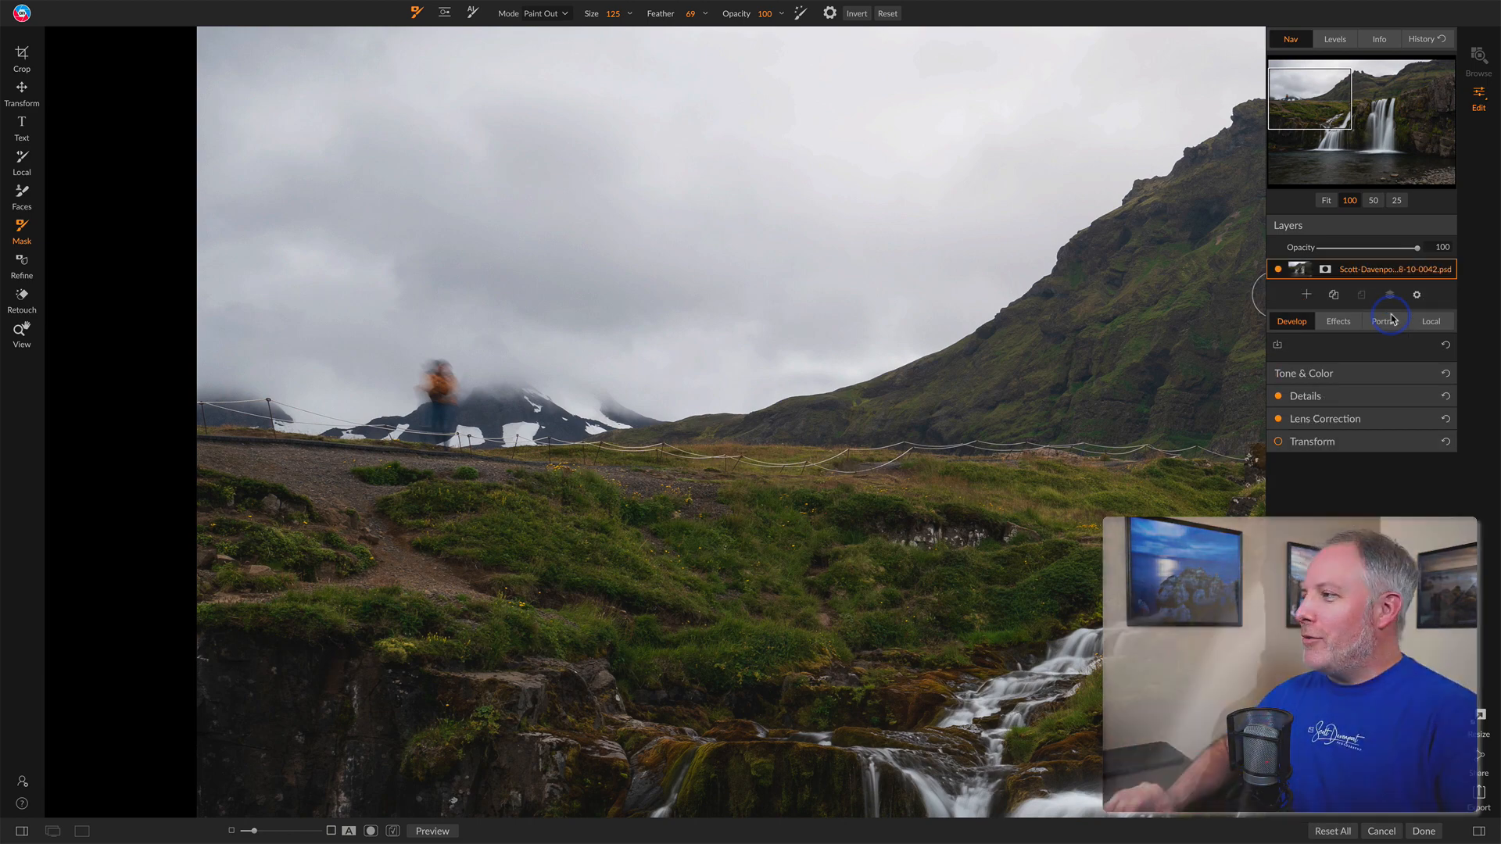
pyautogui.click(1292, 39)
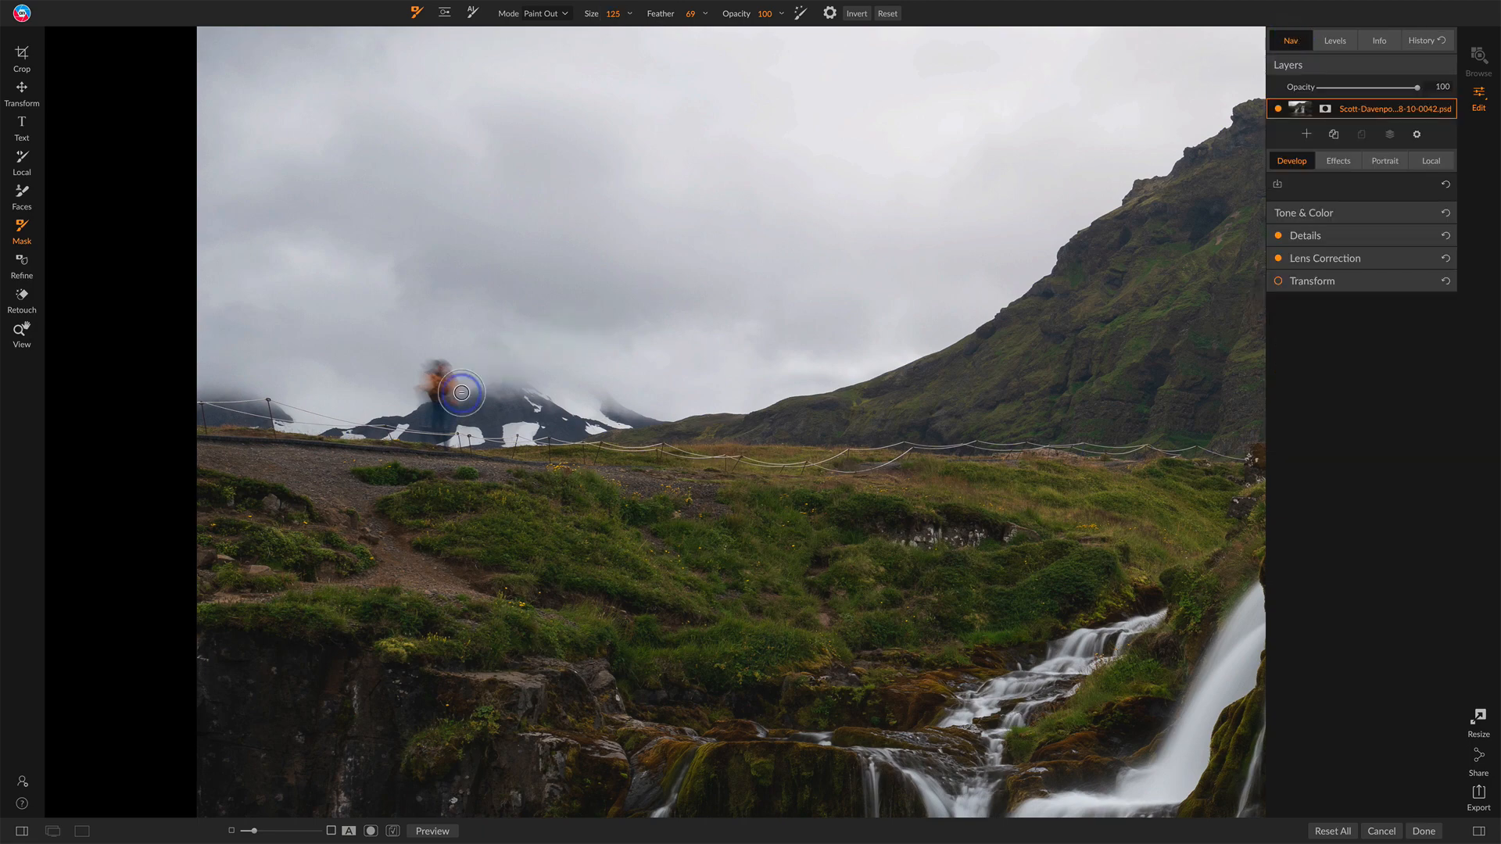
pyautogui.press('super+equal')
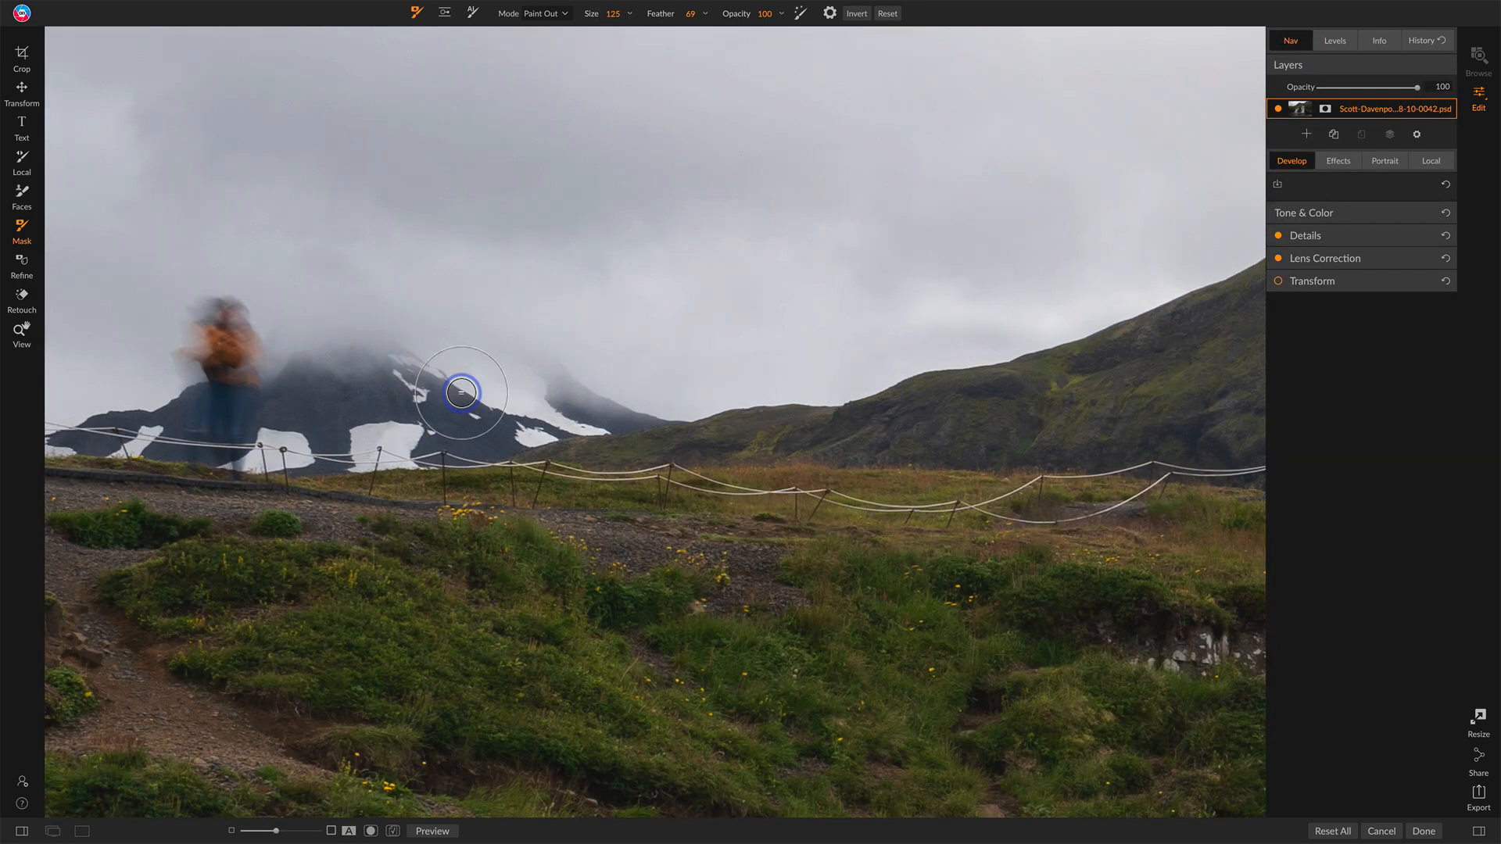
pyautogui.moveTo(347, 364); pyautogui.dragTo(782, 395)
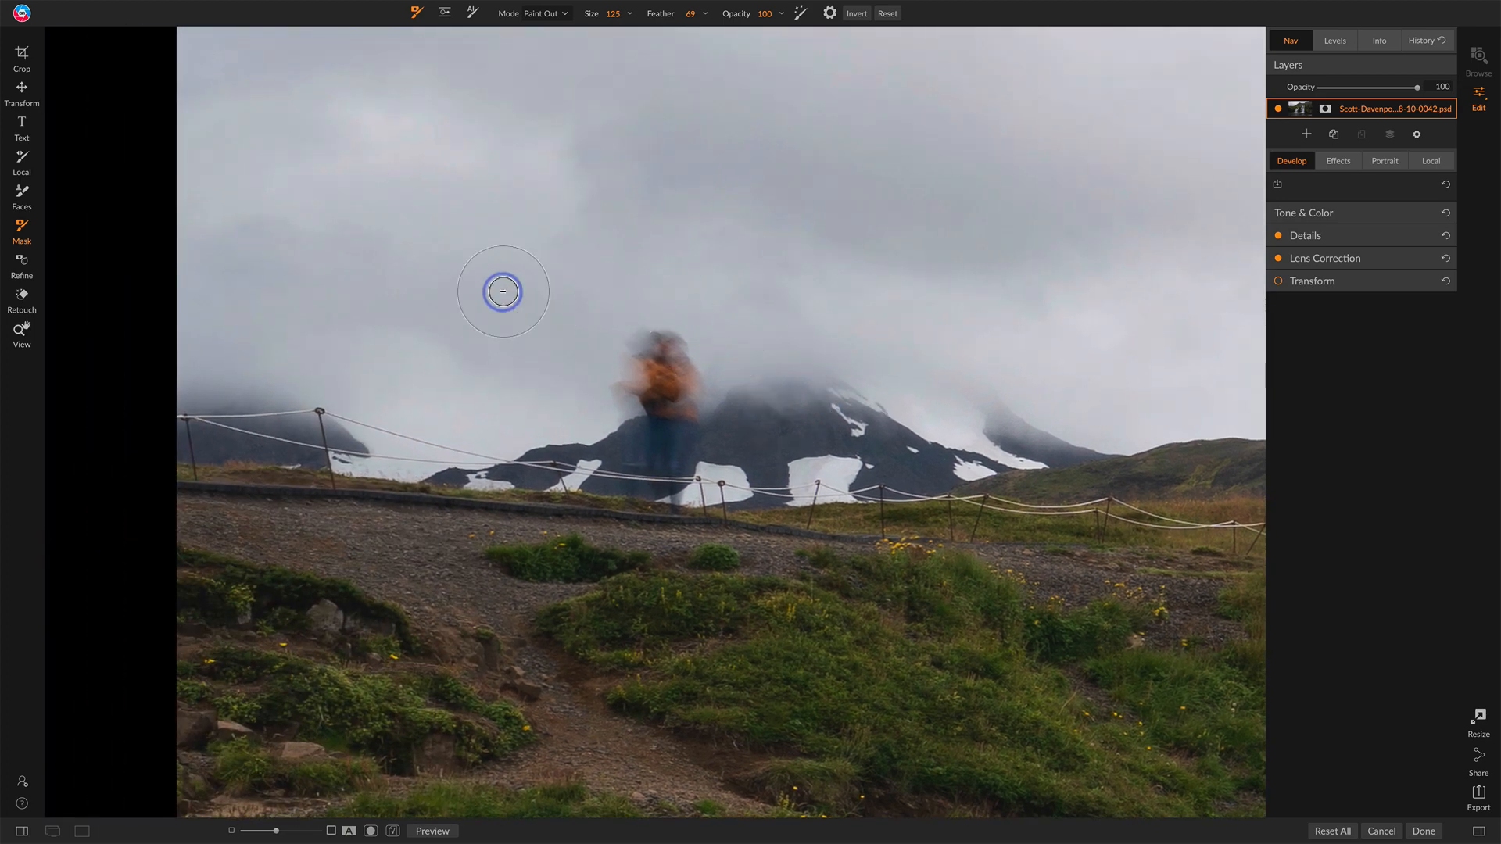
pyautogui.press('q')
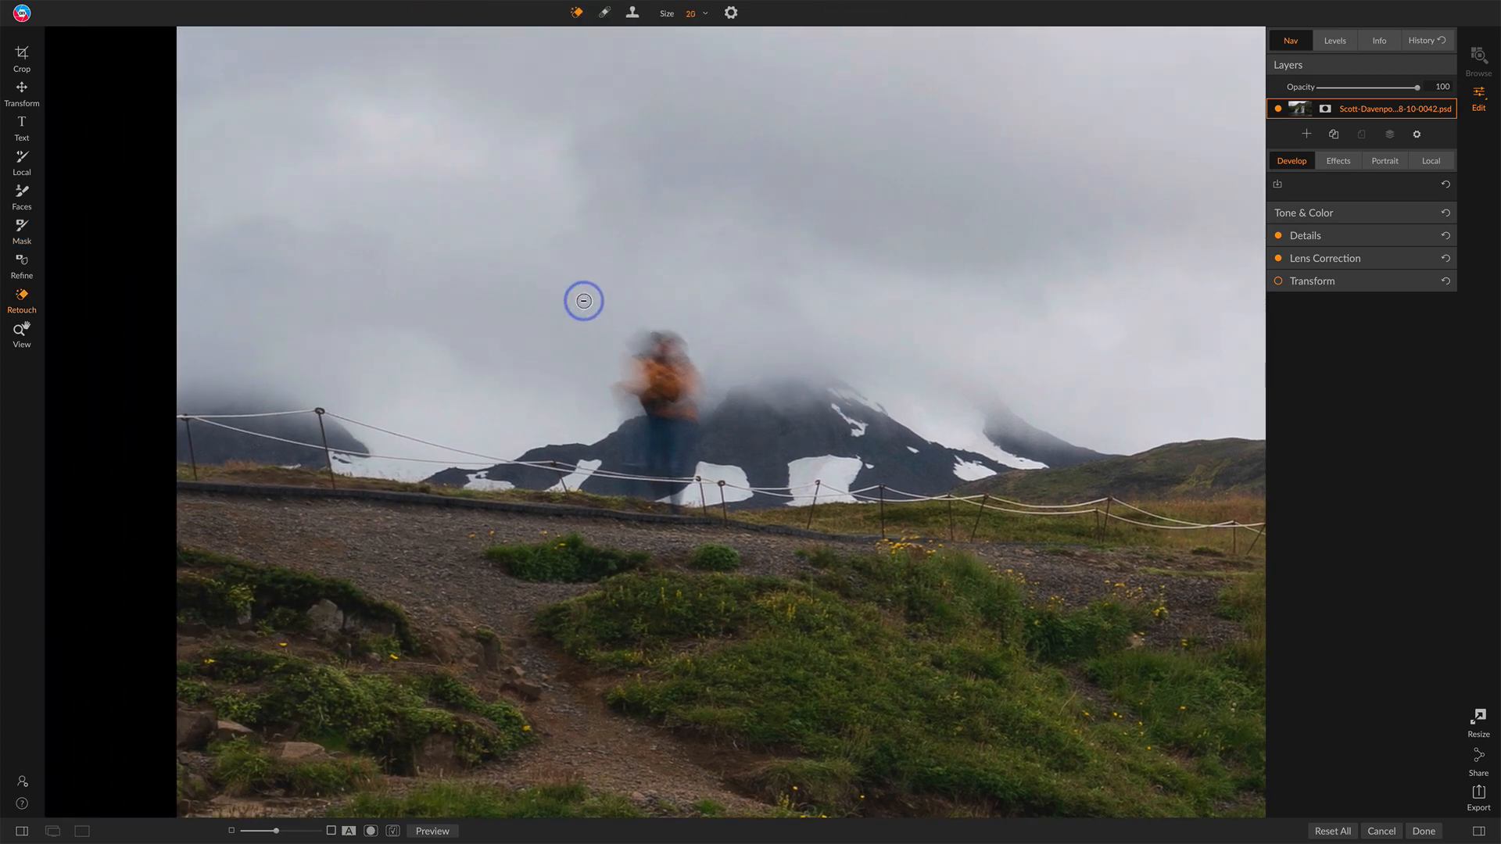
pyautogui.press(']')
pyautogui.press(']')
pyautogui.press(']')
pyautogui.press(']')
pyautogui.press(']')
pyautogui.press(']')
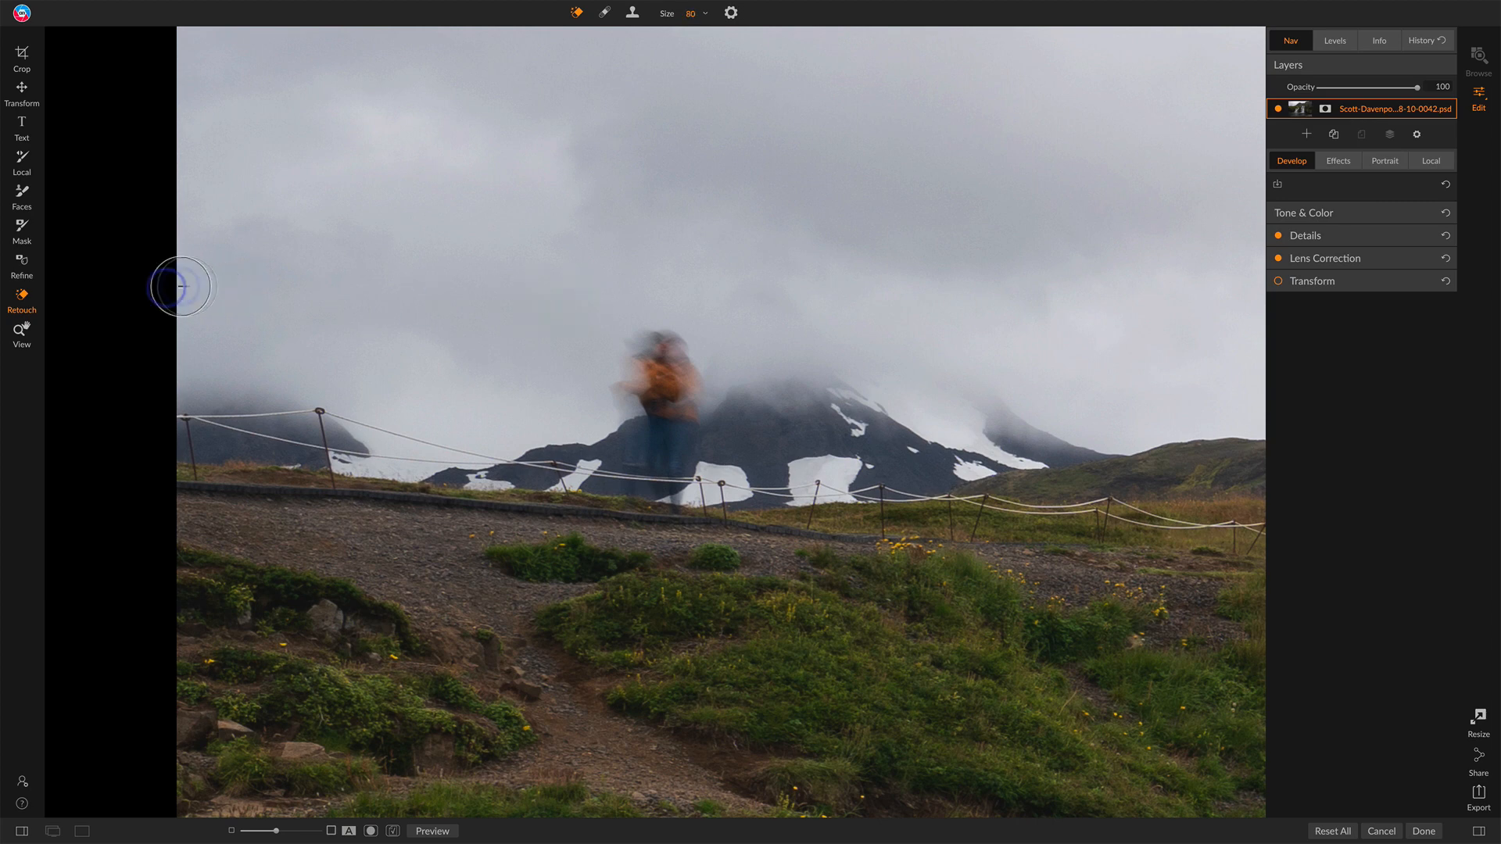
pyautogui.click(631, 13)
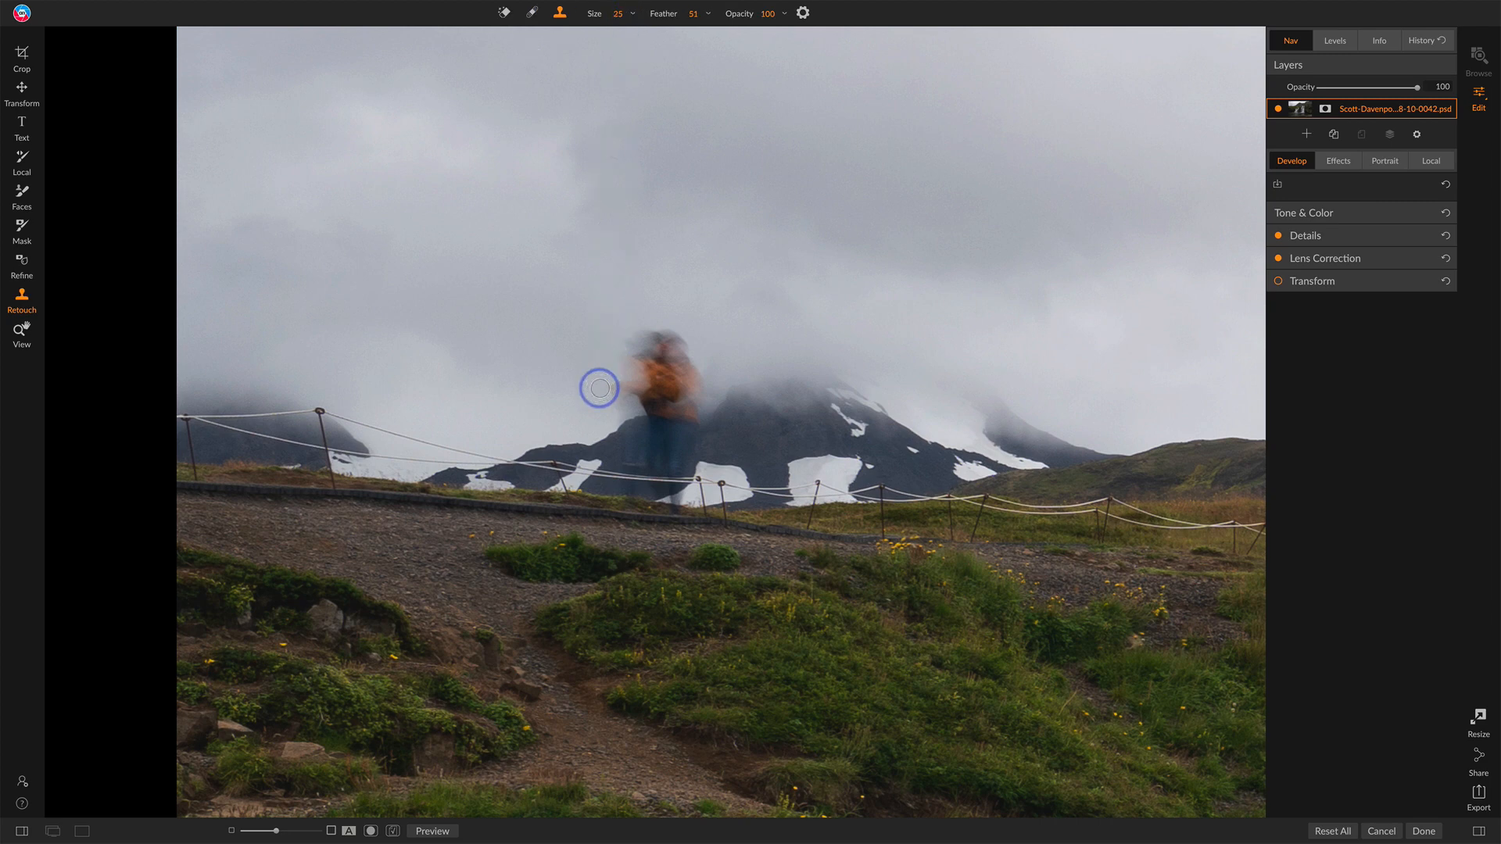
pyautogui.keyDown('alt'); pyautogui.click(623, 476); pyautogui.keyUp('alt')
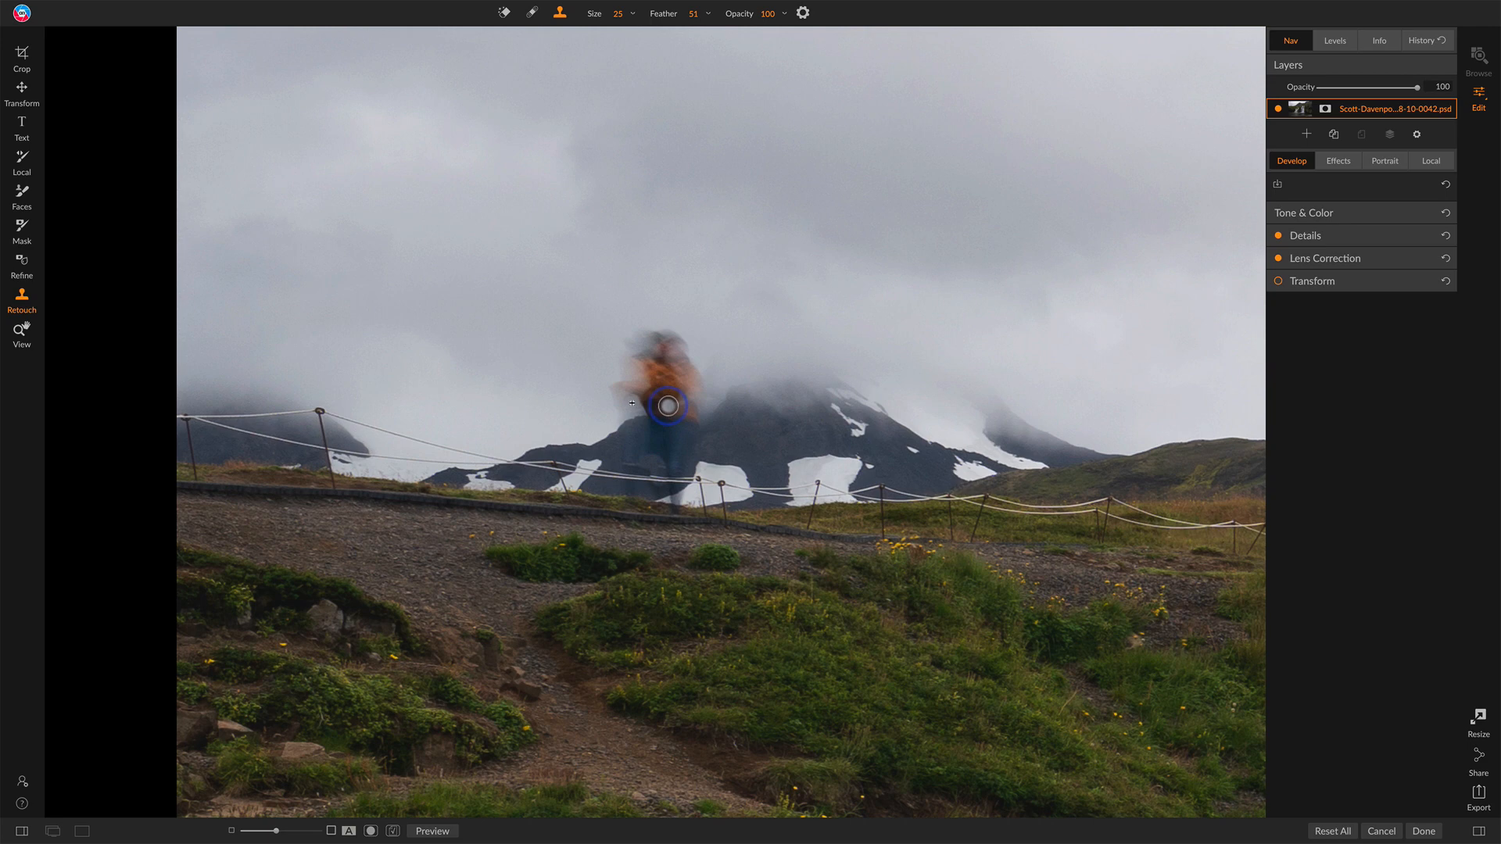
# - Erase the orange-jacketed person's lower legs where the rope crosses them with the Perfect Eraser at size 15
pyautogui.press('q')
pyautogui.press('[')
pyautogui.press('[')
pyautogui.press('[')
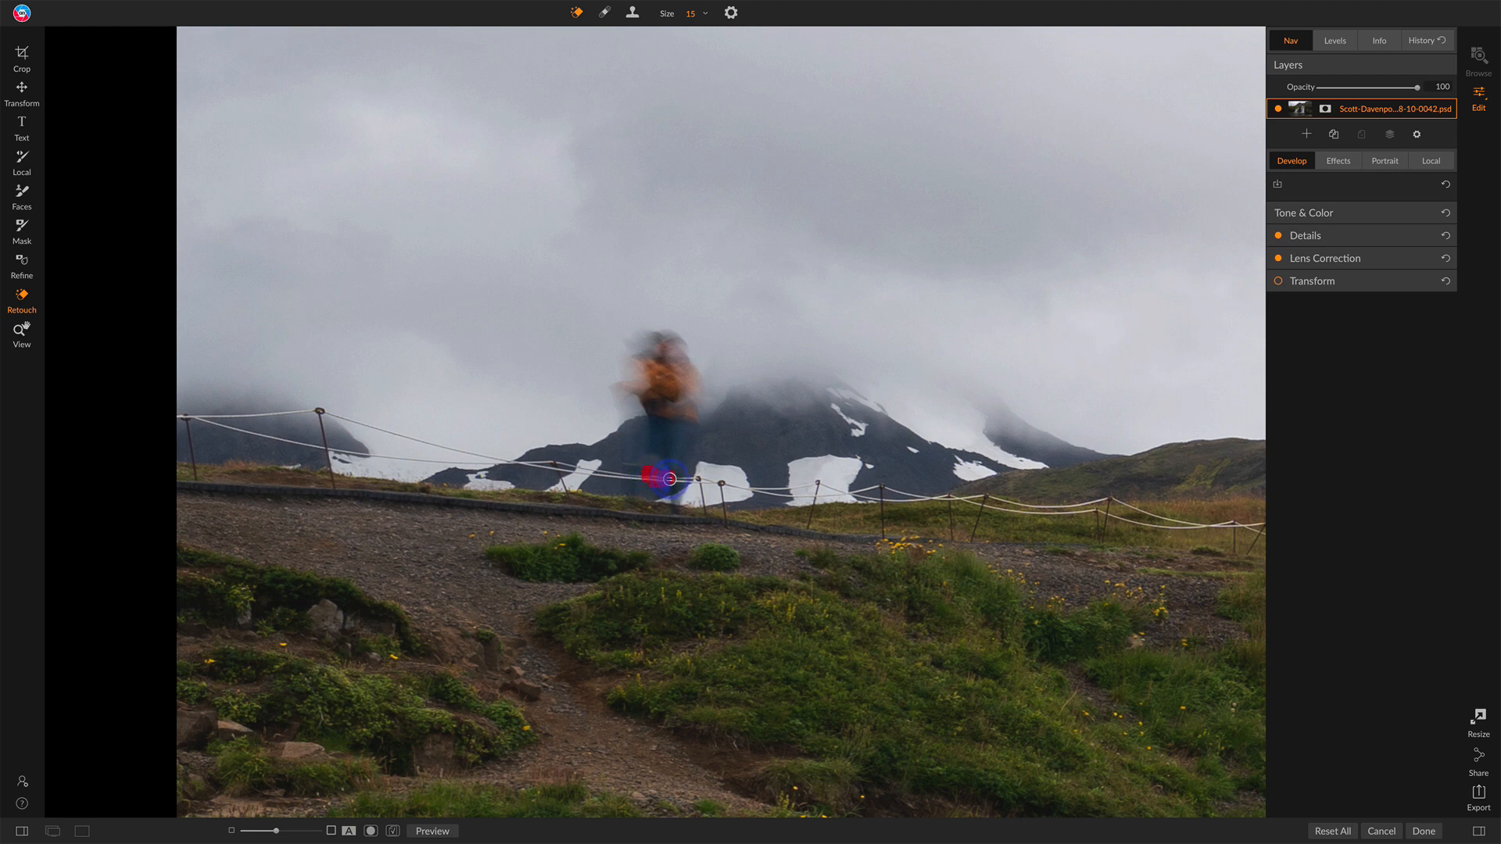
pyautogui.moveTo(670, 479); pyautogui.dragTo(676, 480)
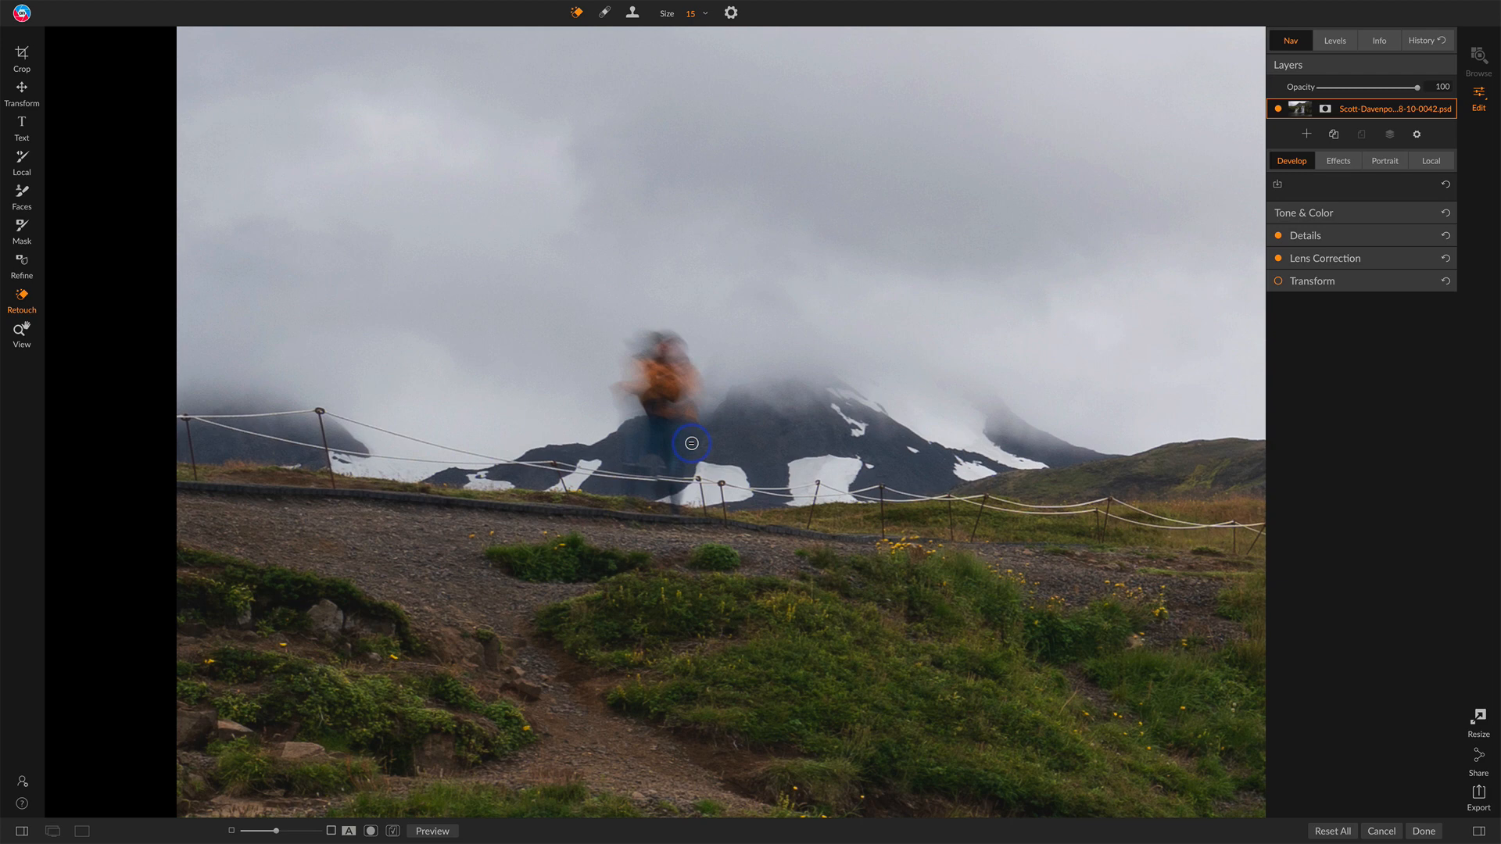
# - Erase the rest of the orange-jacketed person's body in front of the mountain with the Perfect Eraser at size 50
pyautogui.press(']')
pyautogui.press(']')
pyautogui.press(']')
pyautogui.press(']')
pyautogui.press(']')
pyautogui.press(']')
pyautogui.press(']')
pyautogui.moveTo(651, 447)
pyautogui.mouseDown()
pyautogui.moveTo(707, 423)
pyautogui.moveTo(702, 378)
pyautogui.moveTo(659, 327)
pyautogui.moveTo(618, 341)
pyautogui.moveTo(620, 399)
pyautogui.moveTo(642, 431)
pyautogui.moveTo(681, 412)
pyautogui.moveTo(659, 349)
pyautogui.moveTo(640, 396)
pyautogui.moveTo(666, 385)
pyautogui.mouseUp()
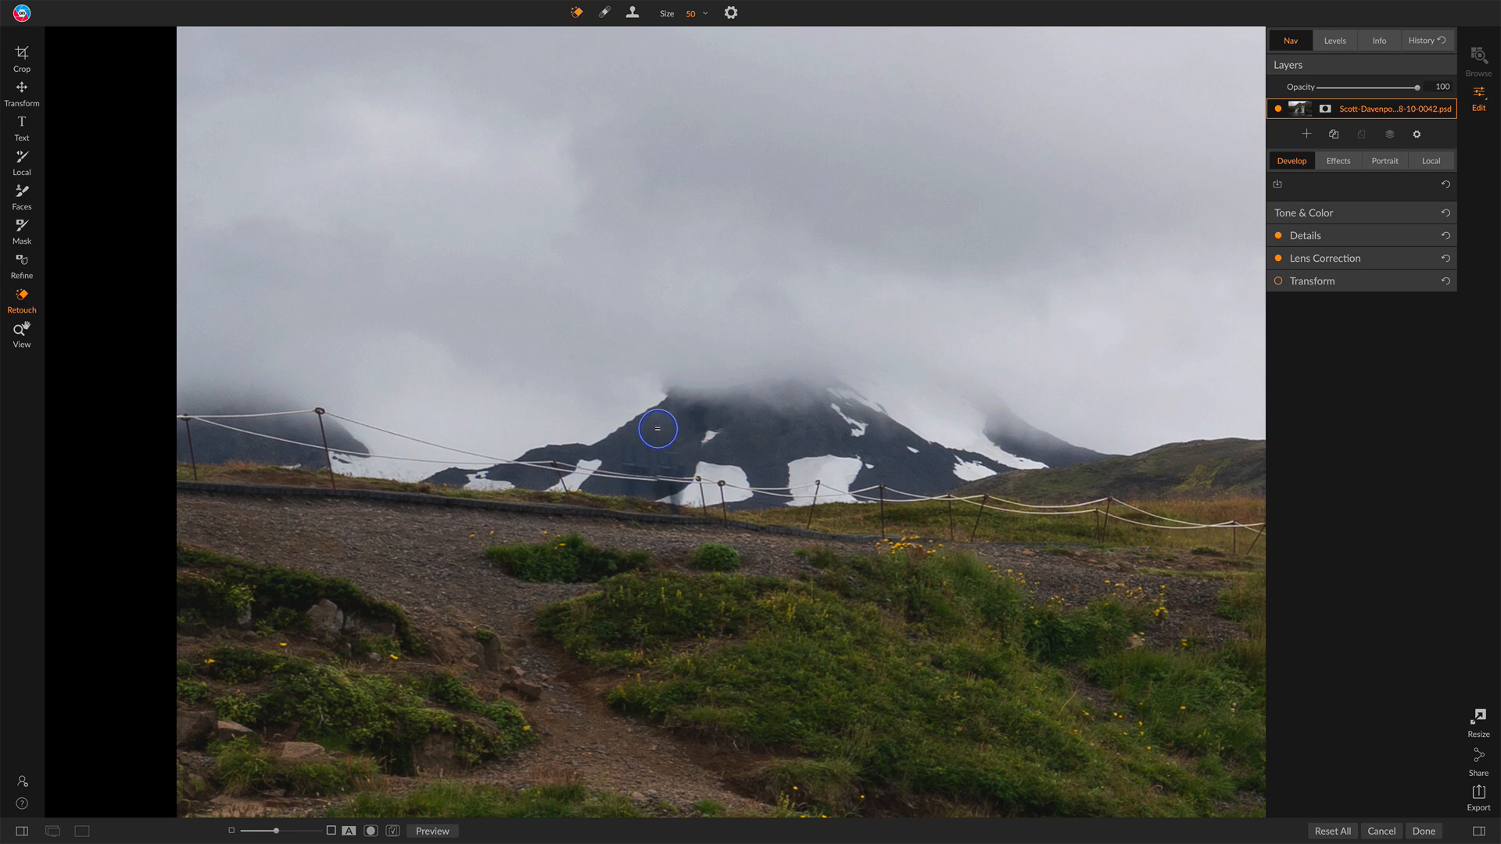
# - Soften the retouched edge of the mountain's peak with the Clone Stamp at size 60, reducing the opacity to 65 and finally 38
pyautogui.click(633, 12)
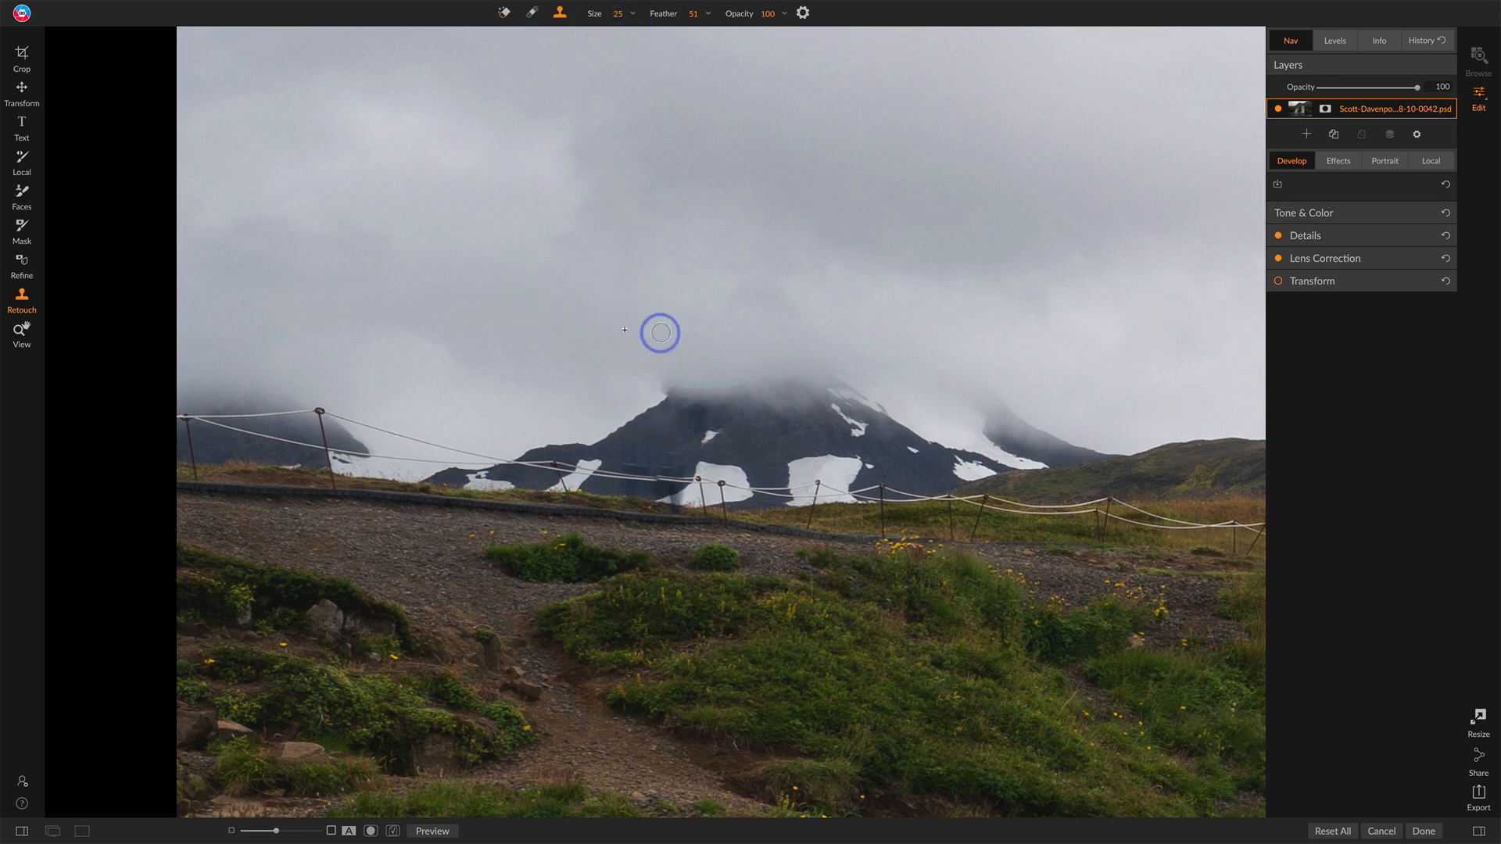
pyautogui.press(']')
pyautogui.press(']')
pyautogui.press(']')
pyautogui.press(']')
pyautogui.press(']')
pyautogui.press(']')
pyautogui.keyDown('alt'); pyautogui.click(621, 428); pyautogui.keyUp('alt')
pyautogui.moveTo(725, 13); pyautogui.dragTo(701, 13)
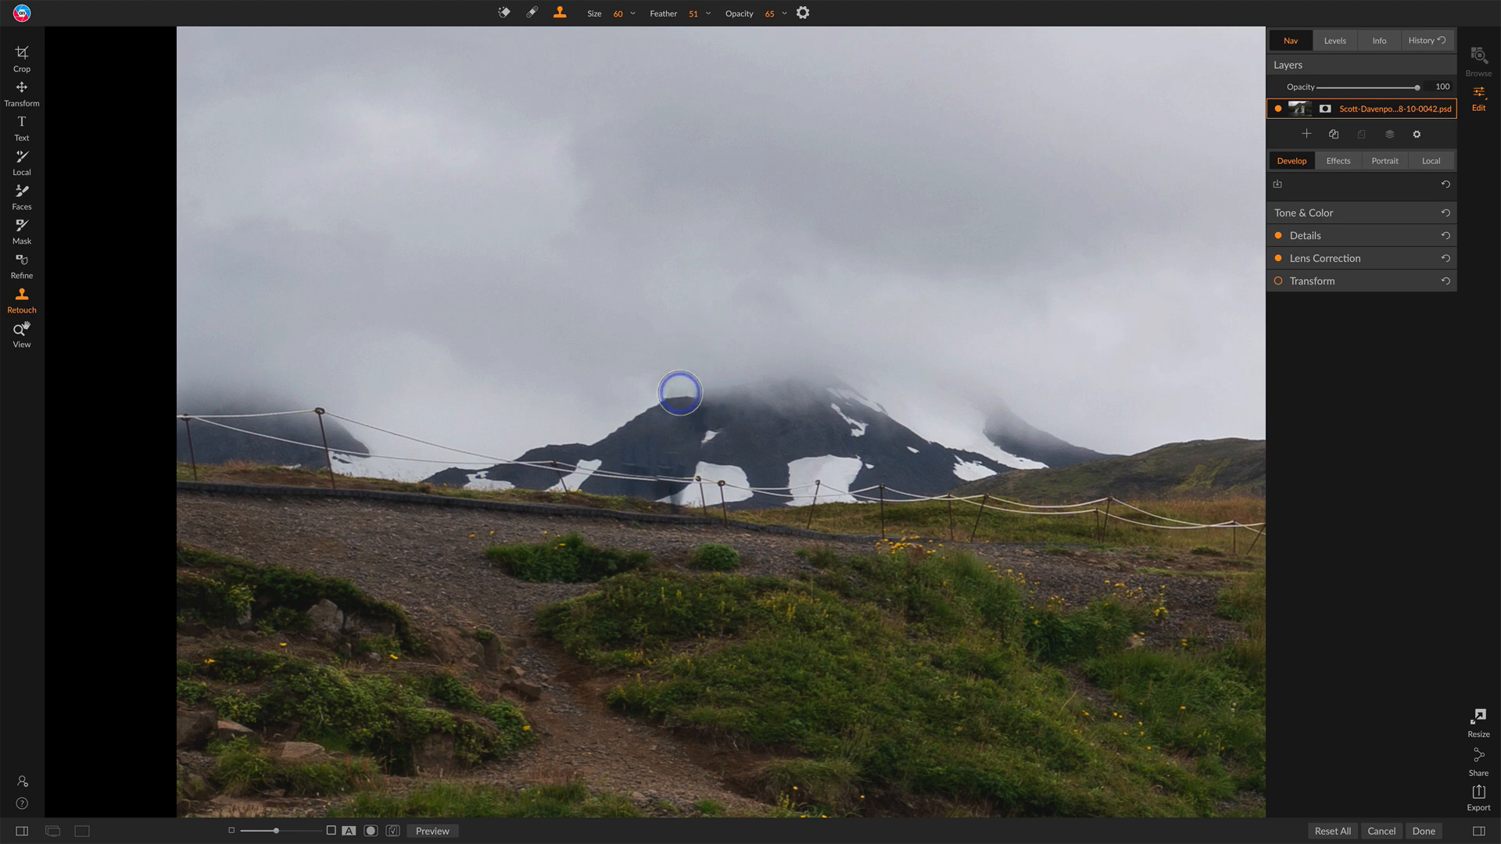
pyautogui.moveTo(742, 14); pyautogui.dragTo(707, 13)
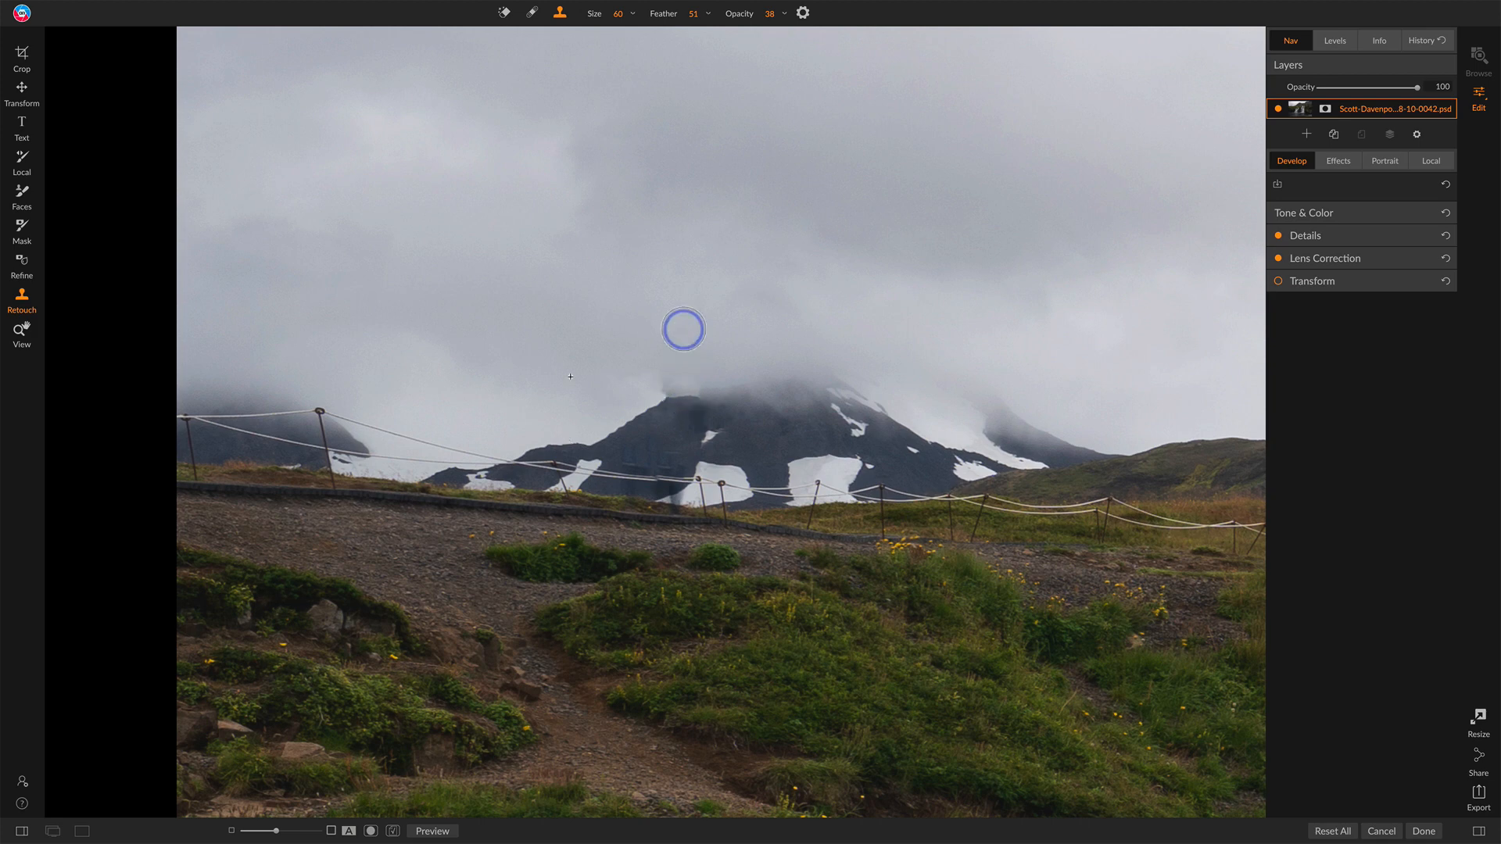
pyautogui.keyDown('alt'); pyautogui.click(731, 403); pyautogui.keyUp('alt')
# - Blend the retouched shoulder of the misty peak with the Retouch Brush at size 15, feather 27 and opacity 52
pyautogui.click(533, 13)
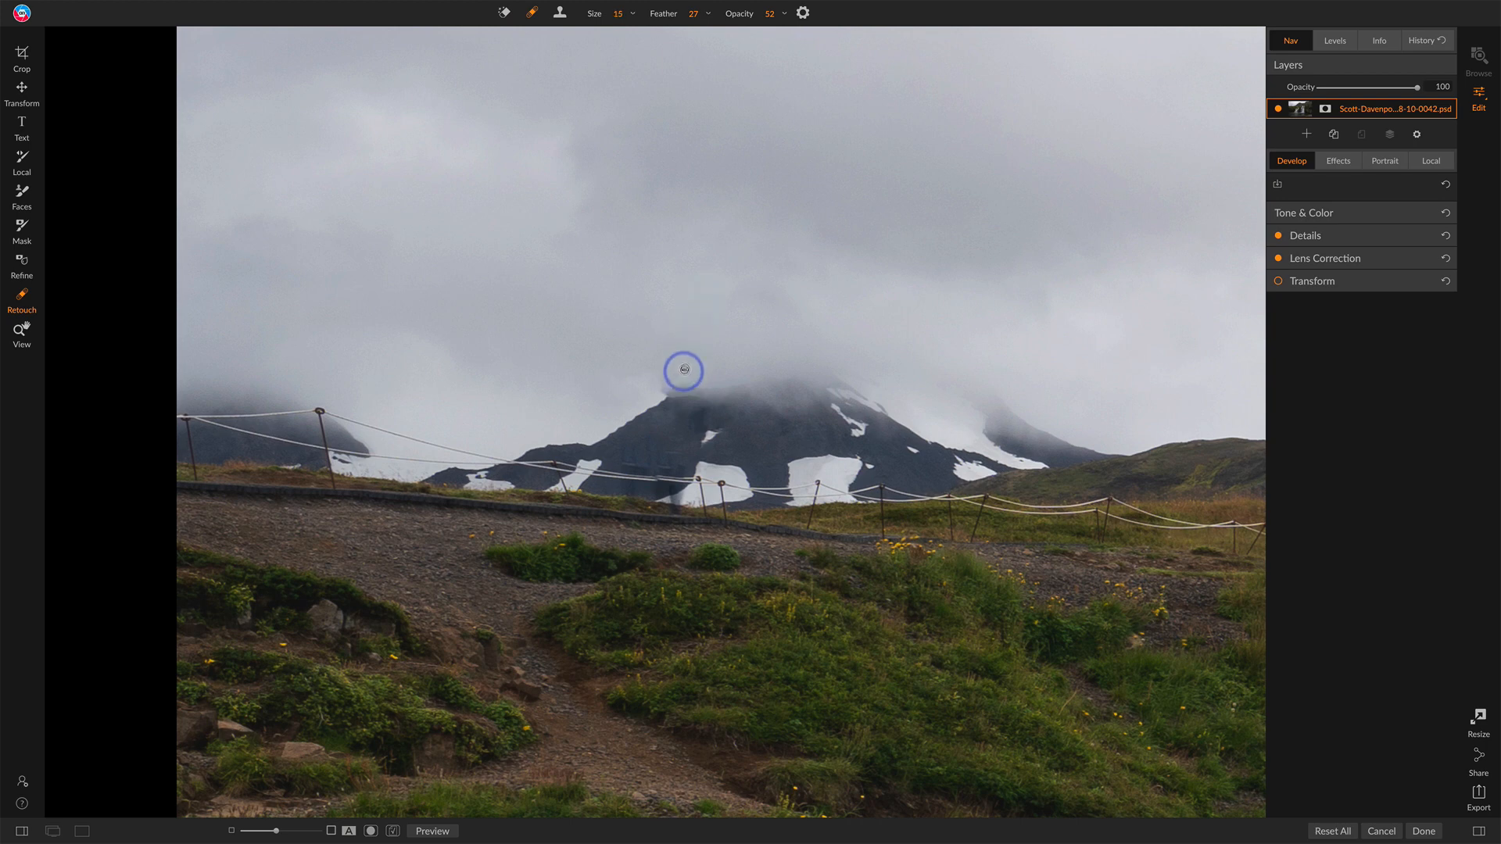
pyautogui.moveTo(678, 396); pyautogui.dragTo(721, 400)
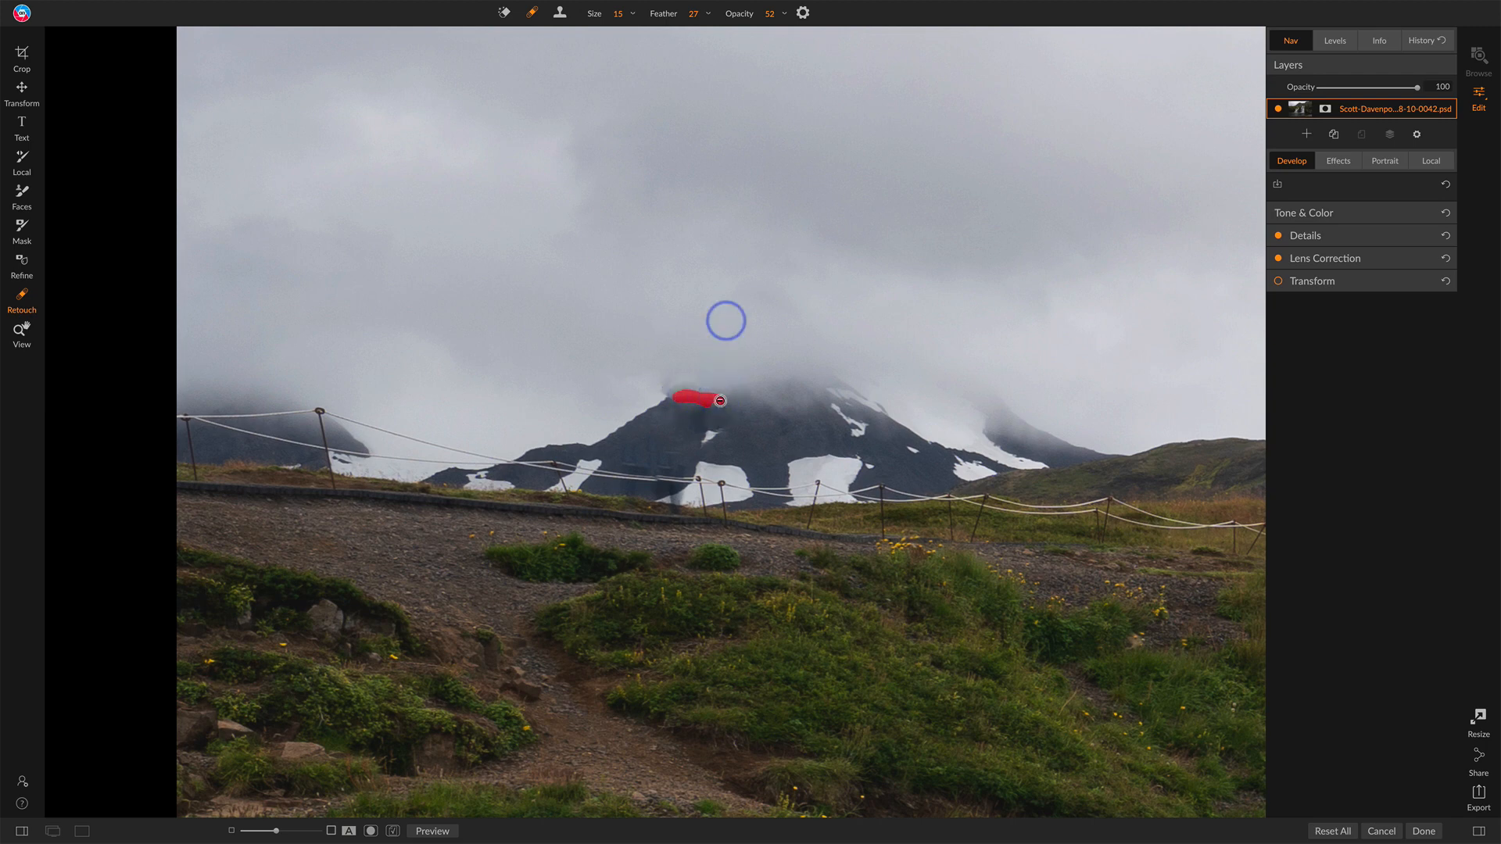
pyautogui.click(666, 392)
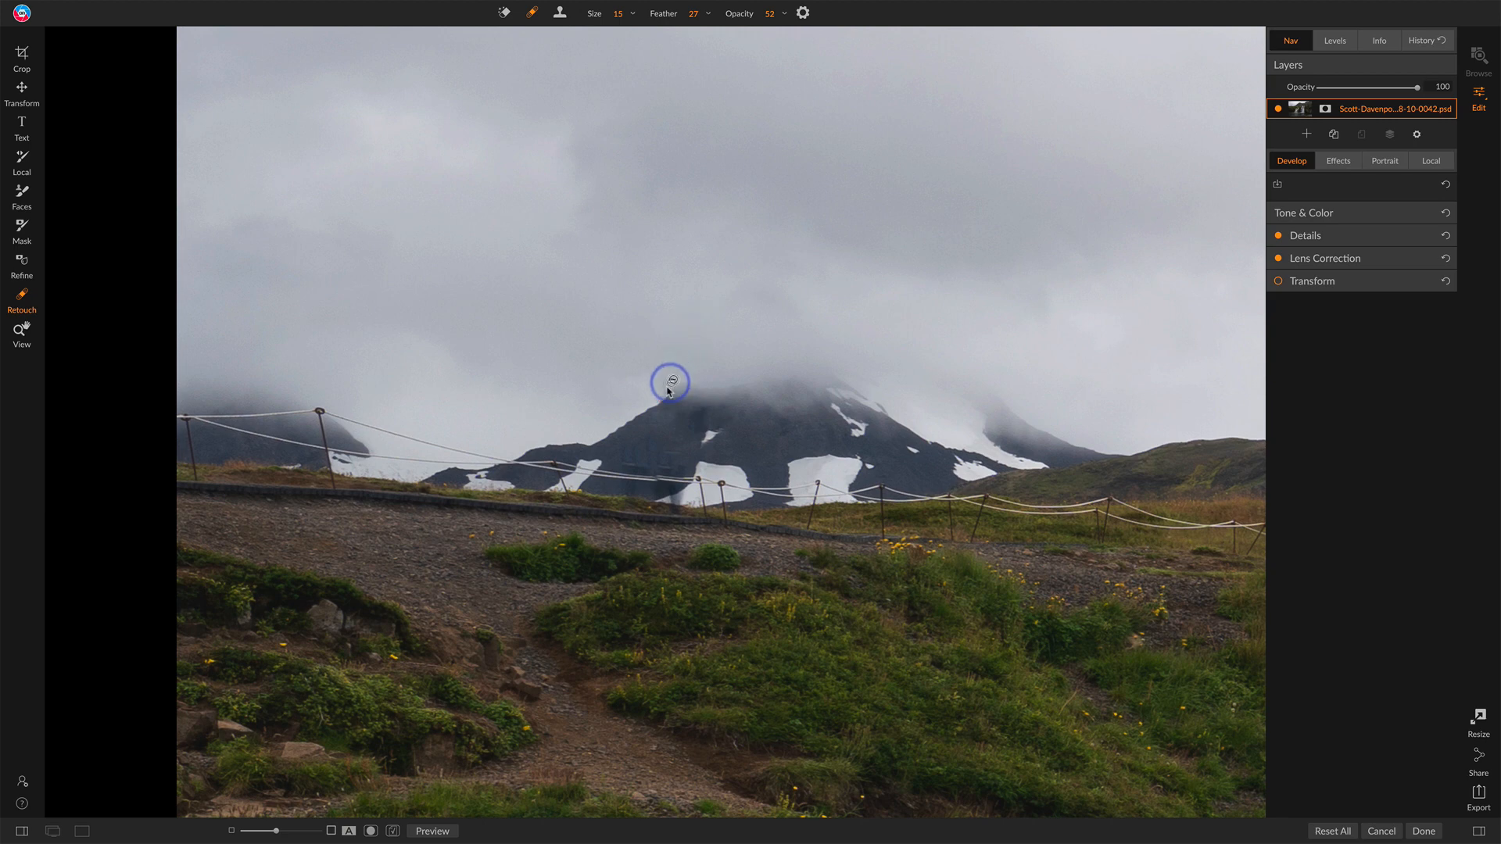
pyautogui.moveTo(669, 388); pyautogui.dragTo(657, 393)
pyautogui.moveTo(660, 397); pyautogui.dragTo(641, 403)
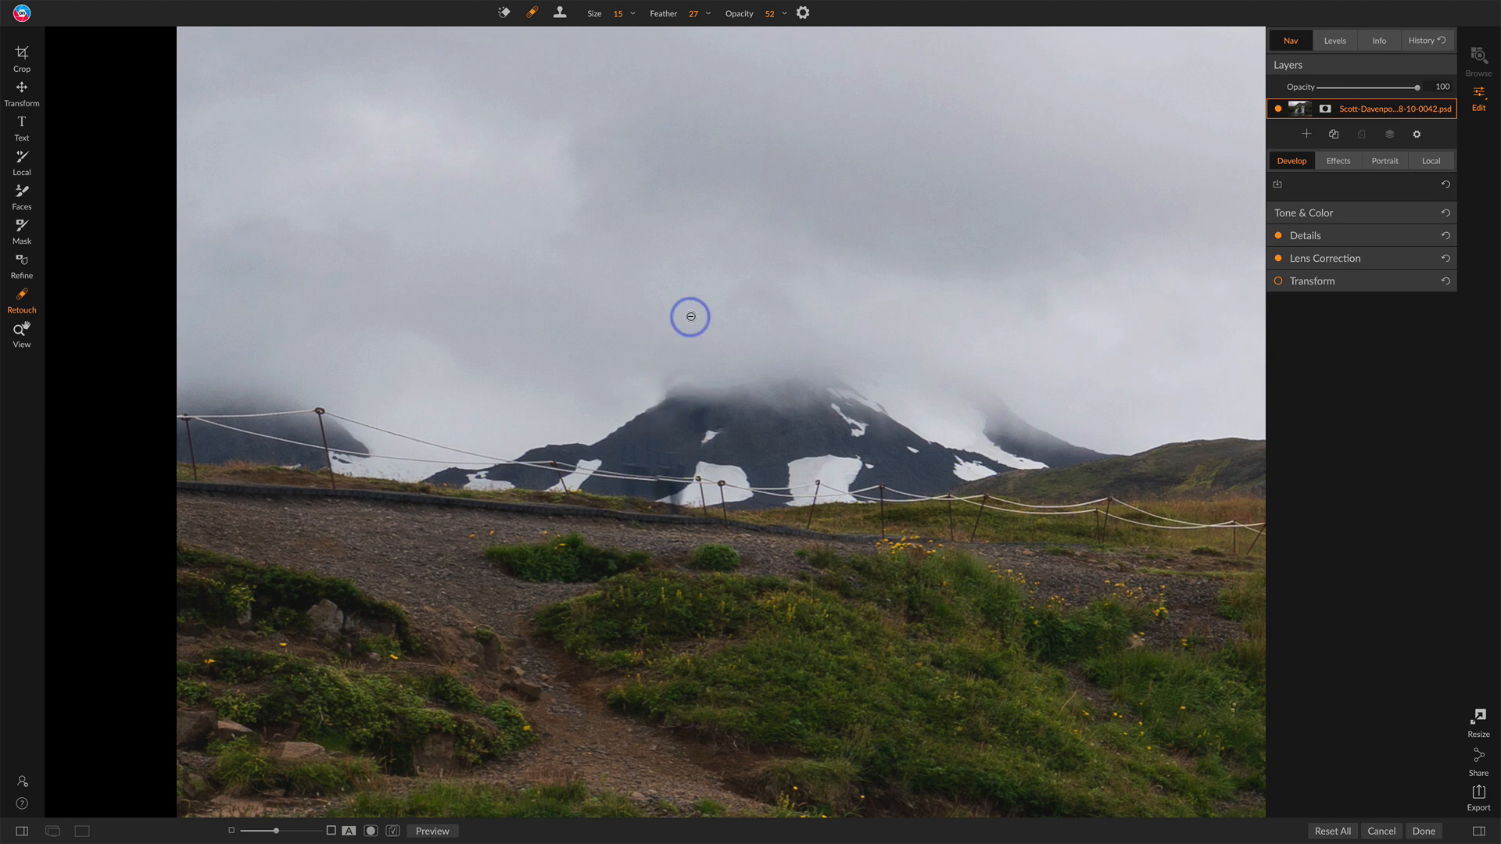
pyautogui.moveTo(657, 395); pyautogui.dragTo(649, 399)
# - Sample the clouds above the peak with the Clone Stamp and reduce its brush size for refining the area
pyautogui.click(560, 14)
pyautogui.keyDown('alt'); pyautogui.click(699, 337); pyautogui.keyUp('alt')
pyautogui.press('[')
pyautogui.press('[')
pyautogui.press('[')
pyautogui.press('[')
# - Clone over the person's leftover traces along the path's edge below the rope with the Clone Stamp at opacity 100
pyautogui.moveTo(733, 14); pyautogui.dragTo(852, 14)
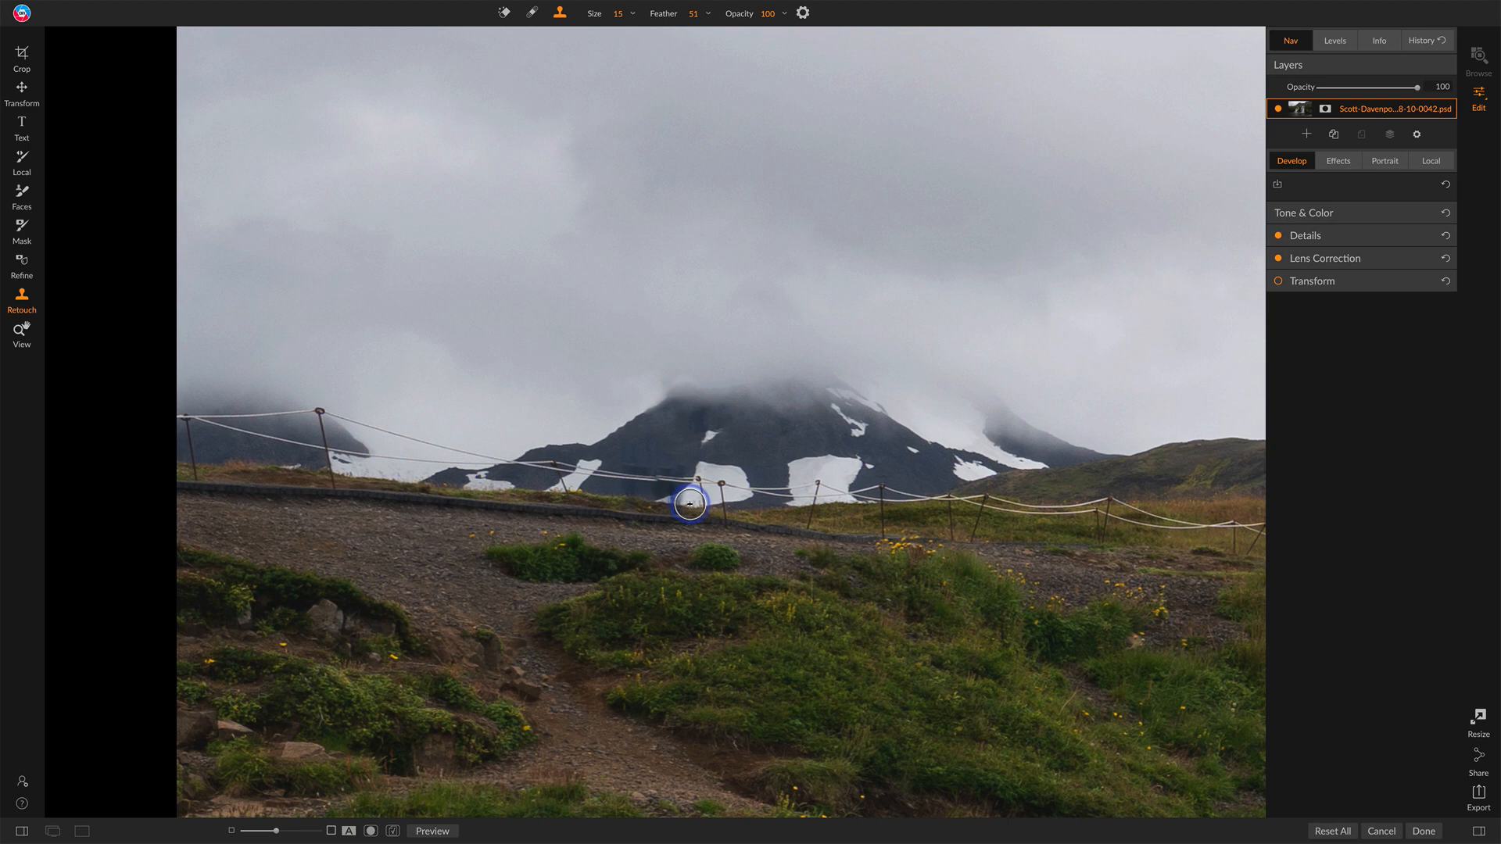
pyautogui.press('[')
pyautogui.press('[')
pyautogui.press('[')
pyautogui.press('[')
pyautogui.press('[')
pyautogui.press('[')
pyautogui.press(']')
pyautogui.press(']')
pyautogui.press(']')
pyautogui.press(']')
pyautogui.press(']')
pyautogui.press(']')
pyautogui.press(']')
pyautogui.press(']')
pyautogui.press(']')
pyautogui.press(']')
pyautogui.moveTo(676, 503); pyautogui.dragTo(628, 494)
# - Clean up the remnant at the snow patch beside the rope post with the size 10 Perfect Eraser and size 15 Retouch Brush
pyautogui.press('e')
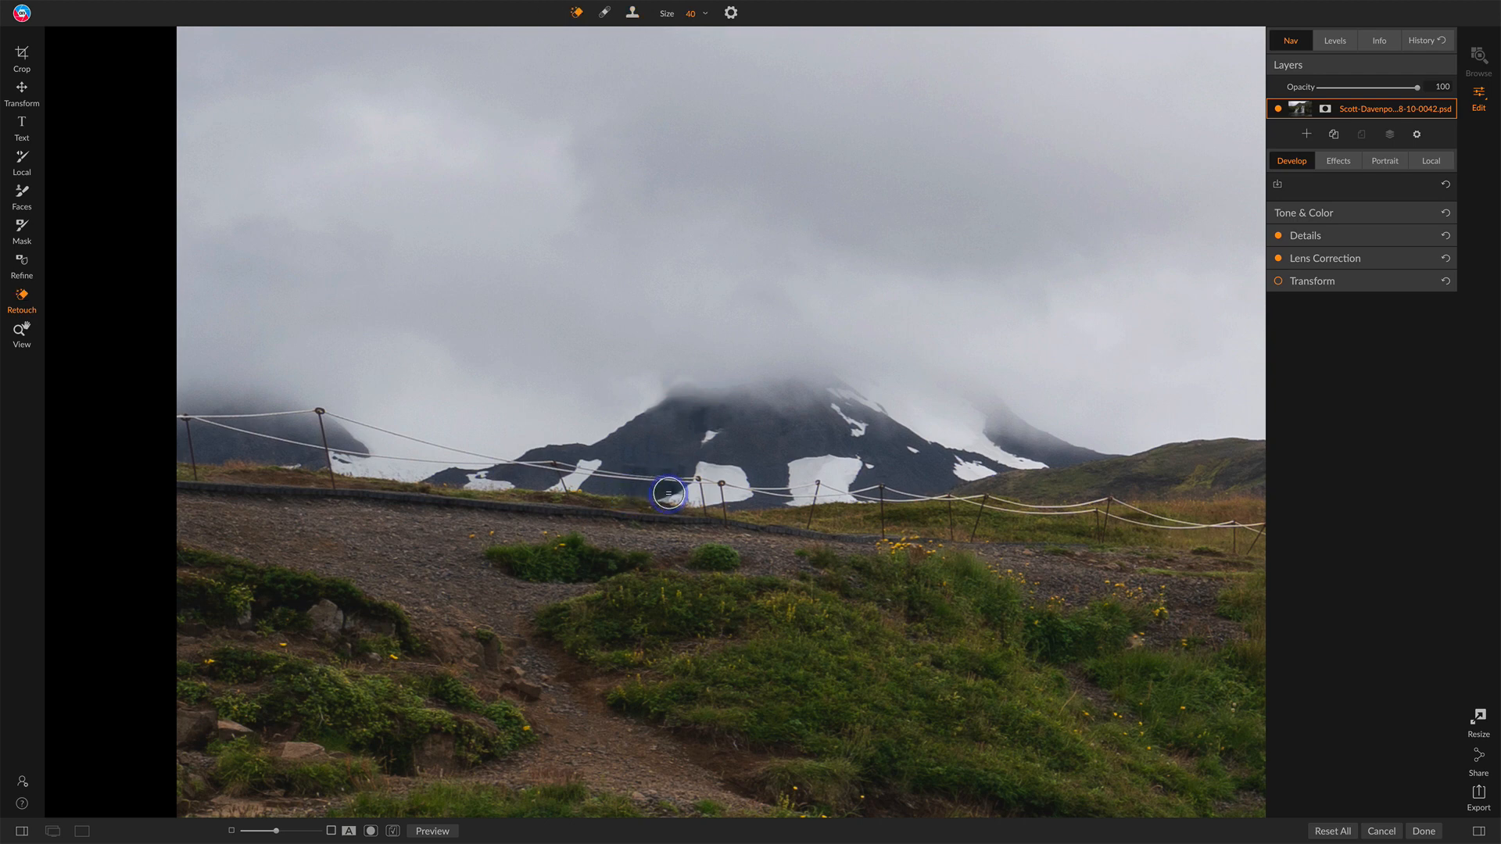
pyautogui.press('[')
pyautogui.press('[')
pyautogui.press('[')
pyautogui.moveTo(669, 493)
pyautogui.mouseDown()
pyautogui.moveTo(698, 491)
pyautogui.moveTo(667, 495)
pyautogui.moveTo(682, 489)
pyautogui.mouseUp()
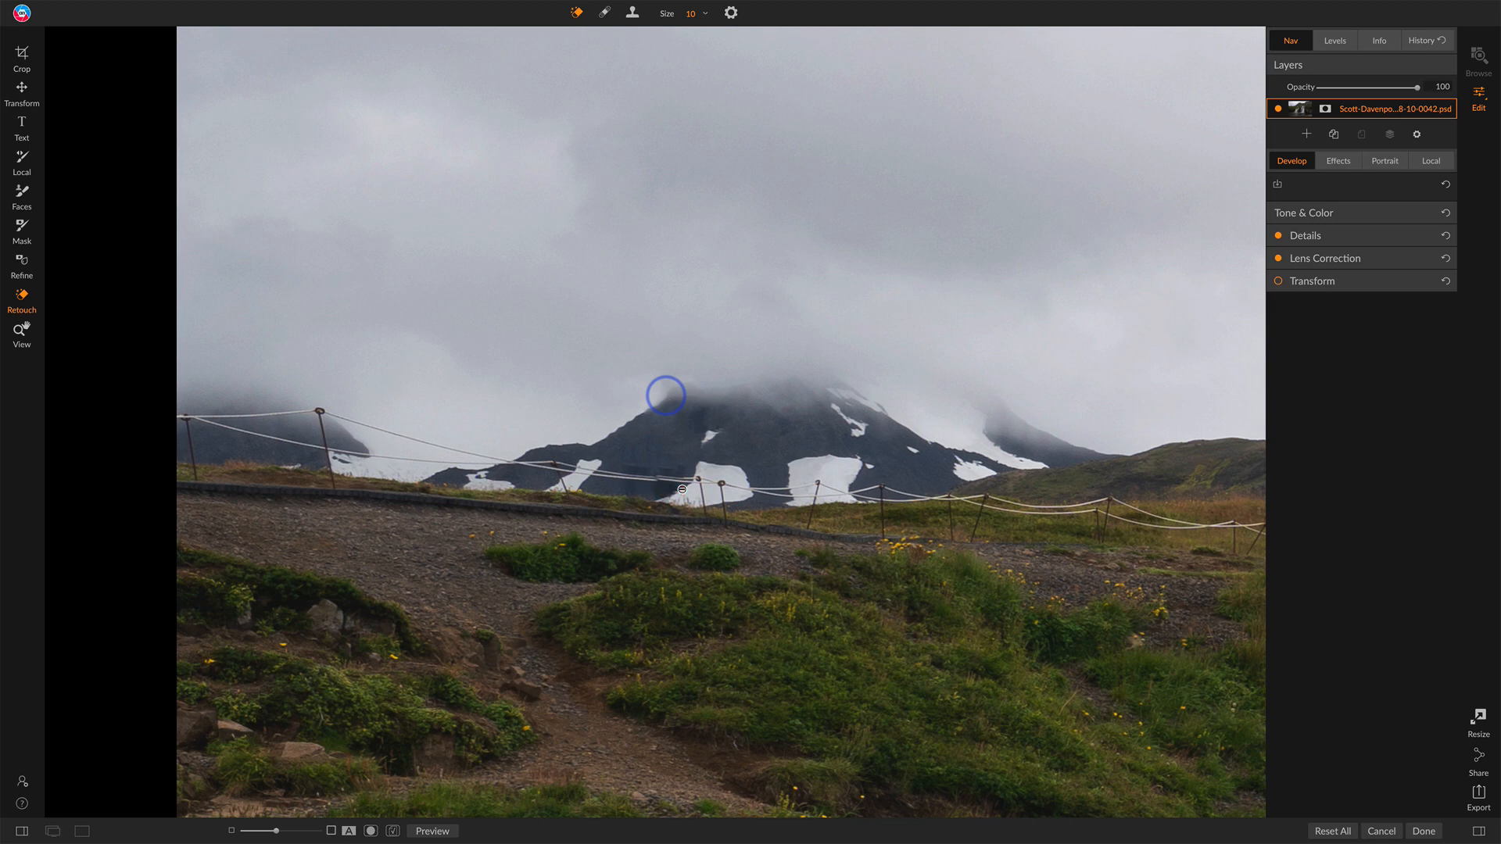
pyautogui.click(606, 13)
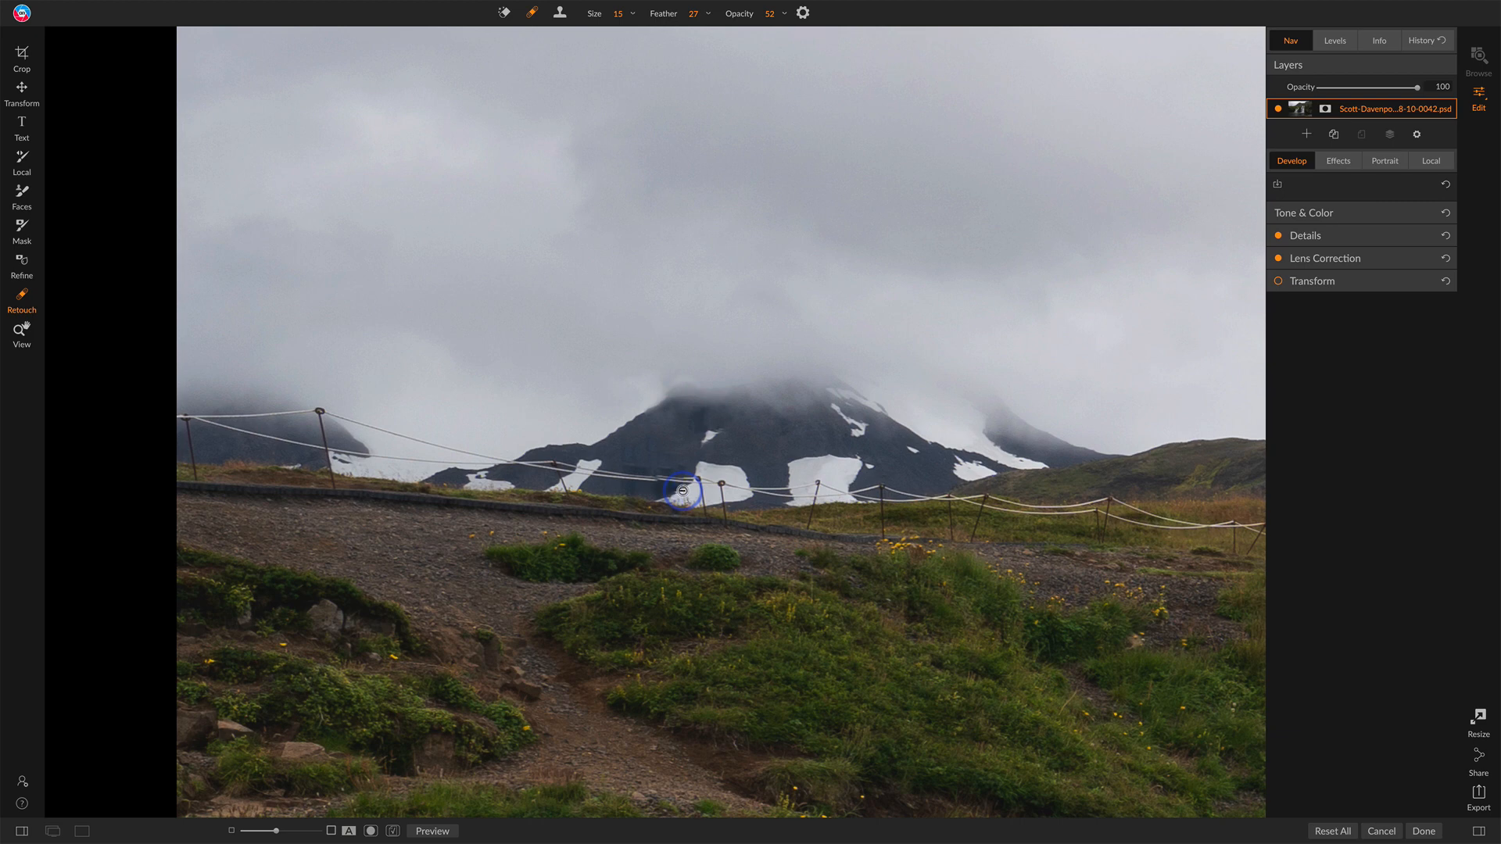
pyautogui.moveTo(686, 493); pyautogui.dragTo(671, 495)
# - Blend the repaired stretch of rope in front of the mountain with the Retouch Brush at size 15 and opacity 30
pyautogui.click(560, 13)
pyautogui.keyDown('alt'); pyautogui.click(631, 476); pyautogui.keyUp('alt')
pyautogui.press('q')
pyautogui.moveTo(737, 16); pyautogui.dragTo(677, 16)
pyautogui.click(661, 479)
pyautogui.click(643, 477)
pyautogui.click(671, 480)
pyautogui.click(637, 477)
pyautogui.click(636, 478)
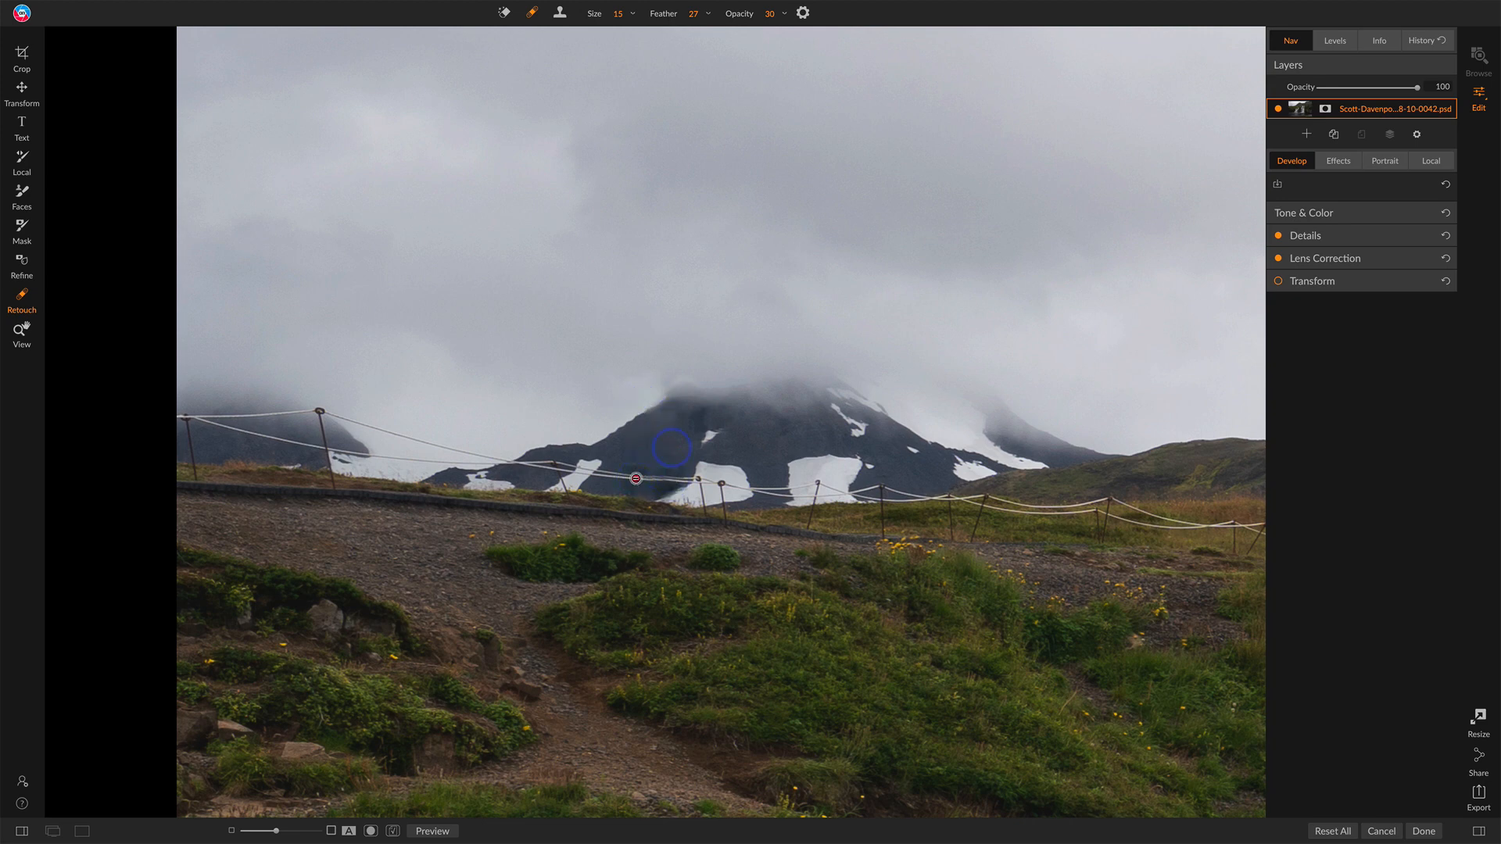
pyautogui.click(666, 473)
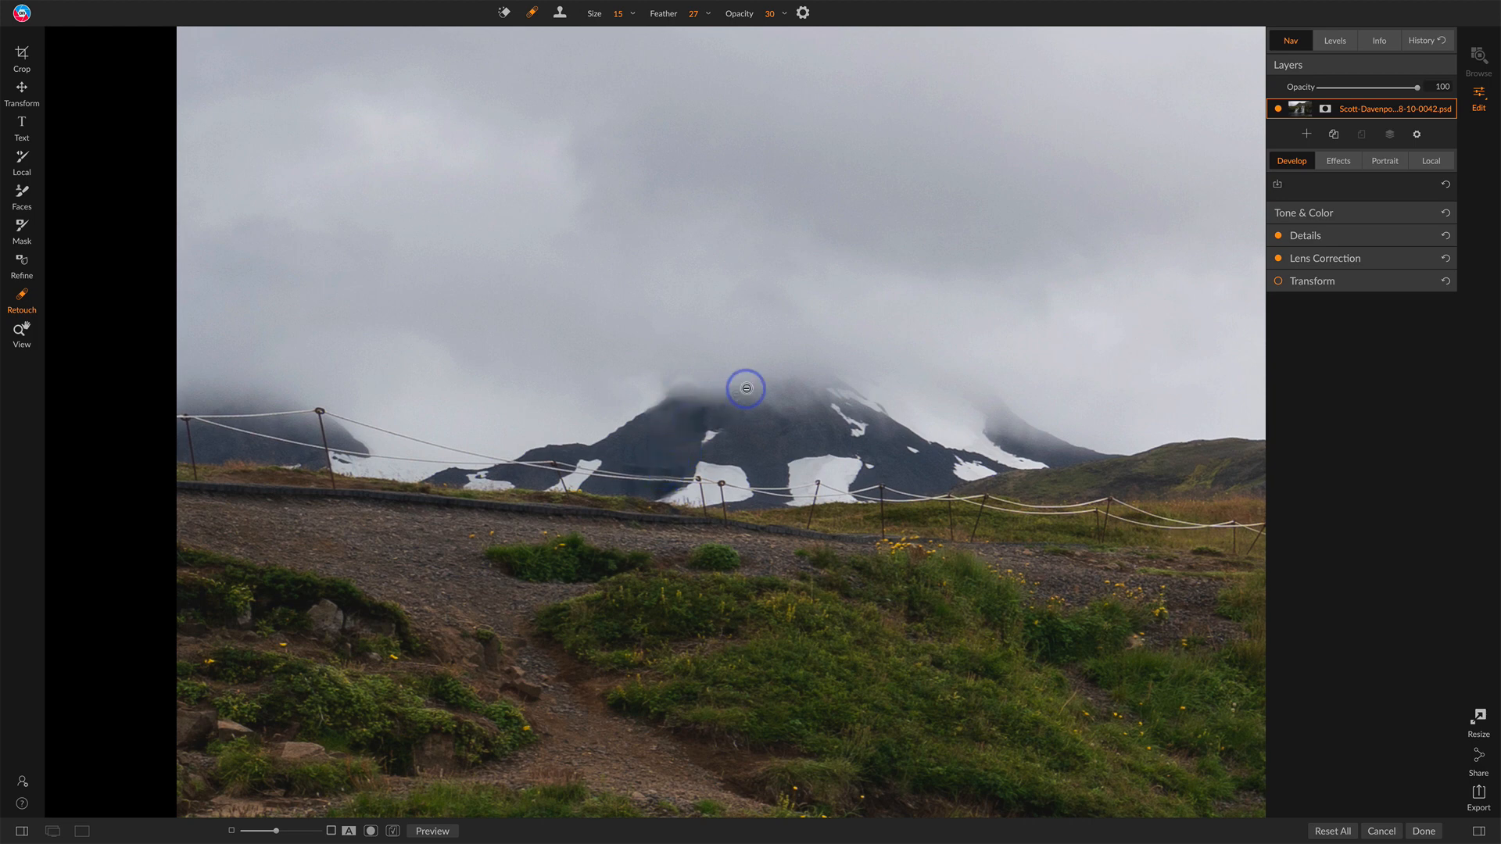
# - Inspect the retouched hillside at 100% and the whole image at fit size
pyautogui.hotkey('ctrl', '0')
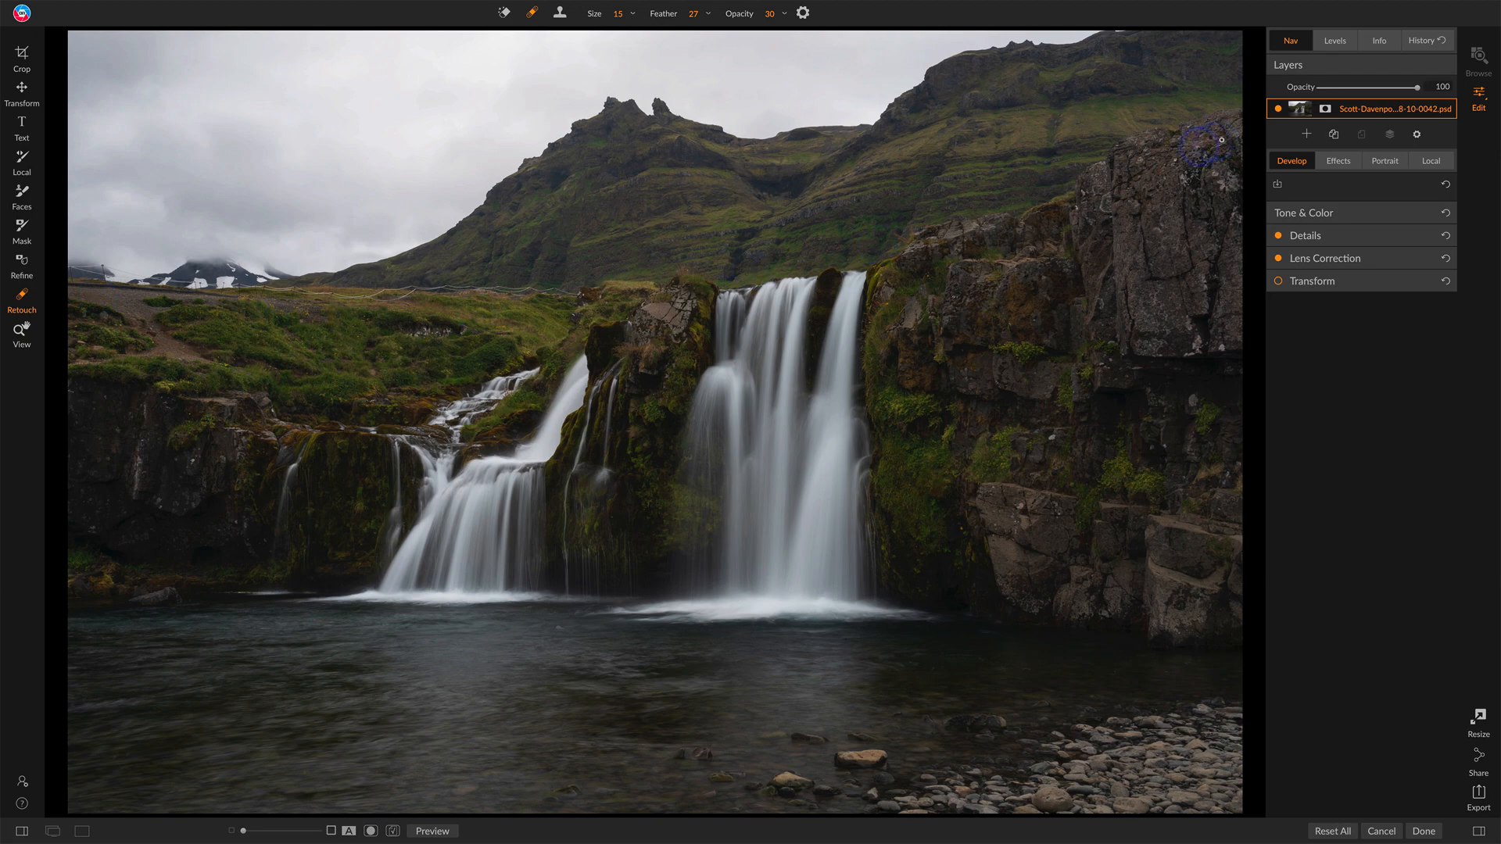
pyautogui.click(1301, 39)
pyautogui.click(1350, 200)
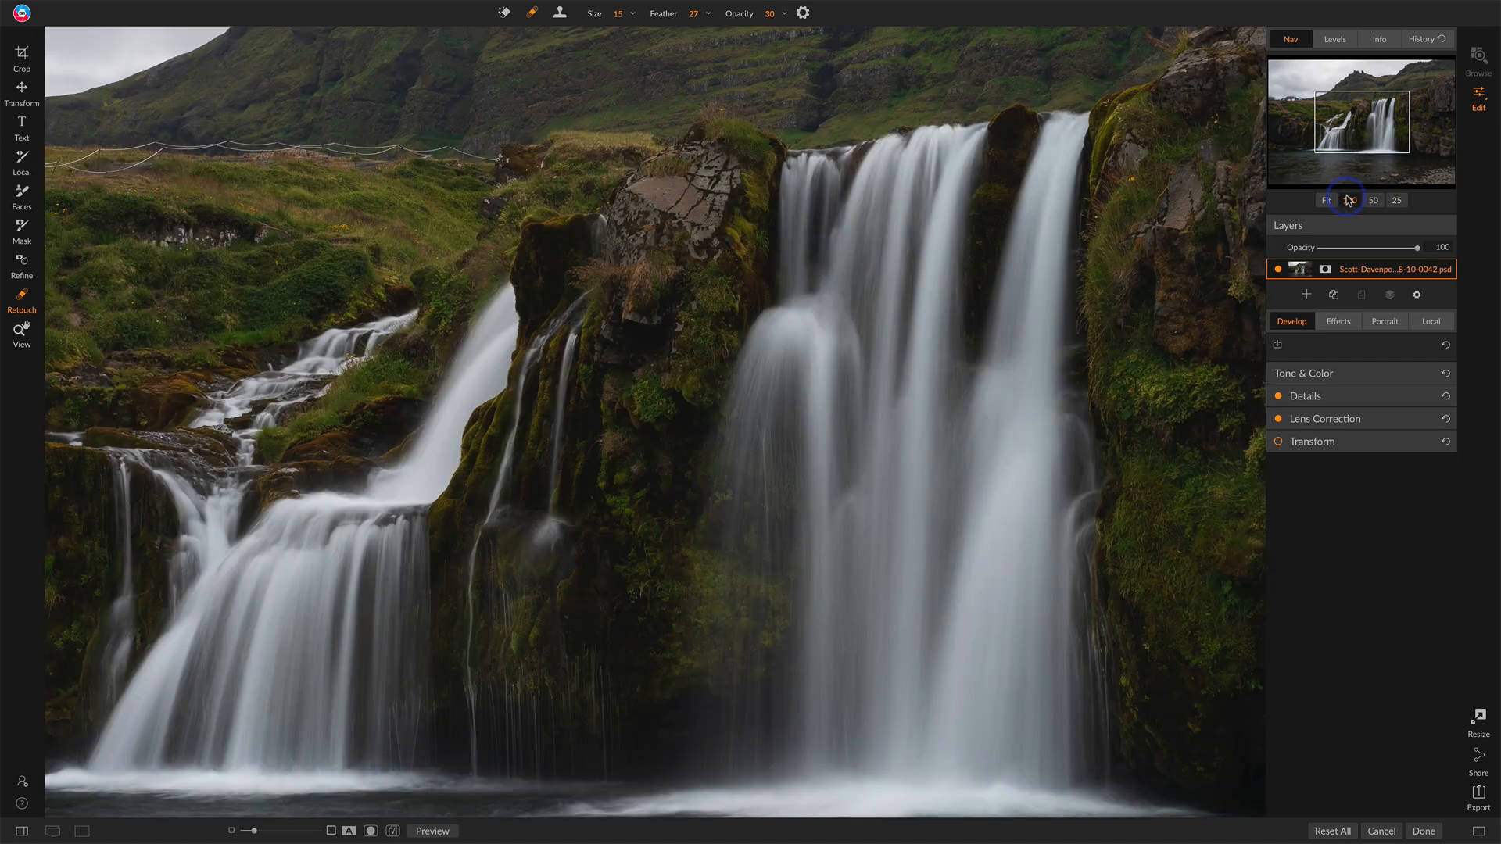
pyautogui.moveTo(1344, 135); pyautogui.dragTo(1322, 110)
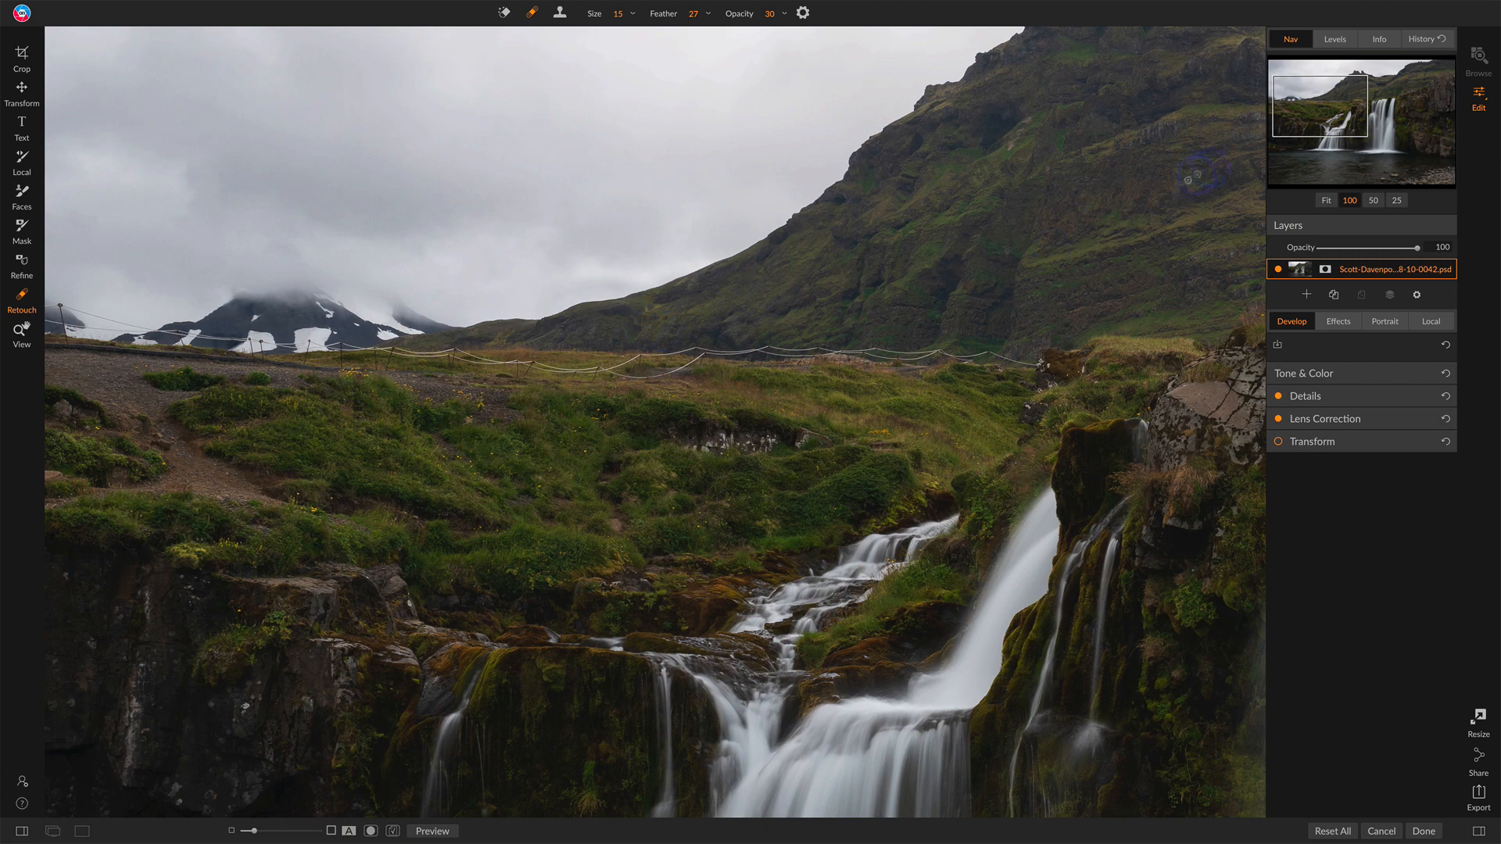
pyautogui.click(1327, 201)
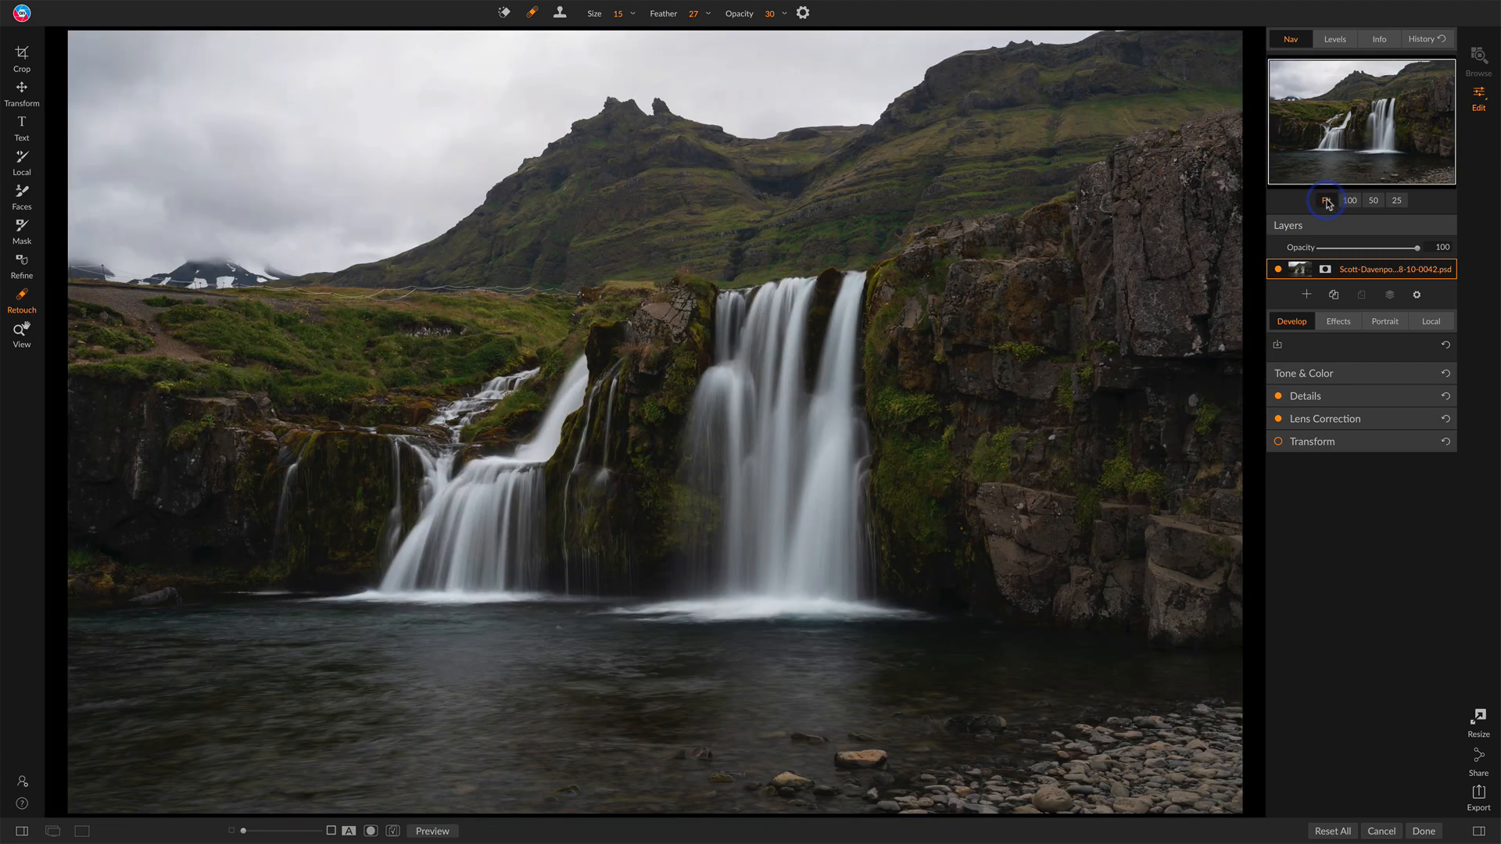